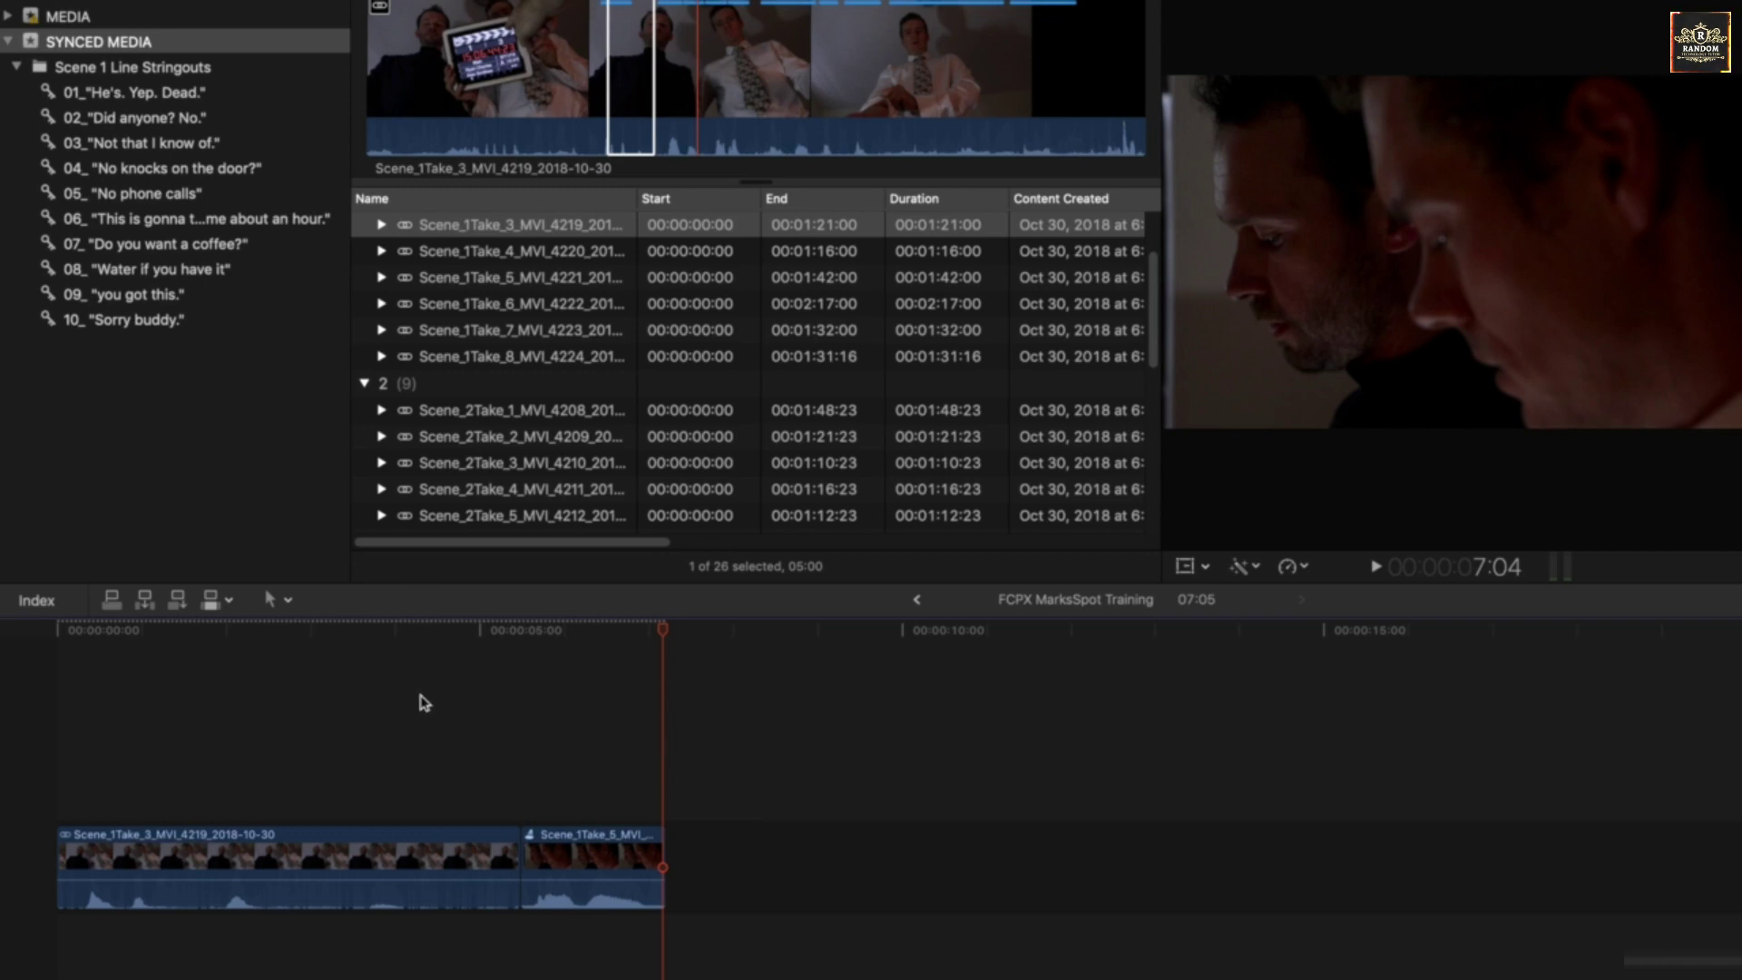
Place the playhead about 22 frames into the first timeline clip and show the browser clips as filmstrips
left_click_drag(244, 650, 140, 653)
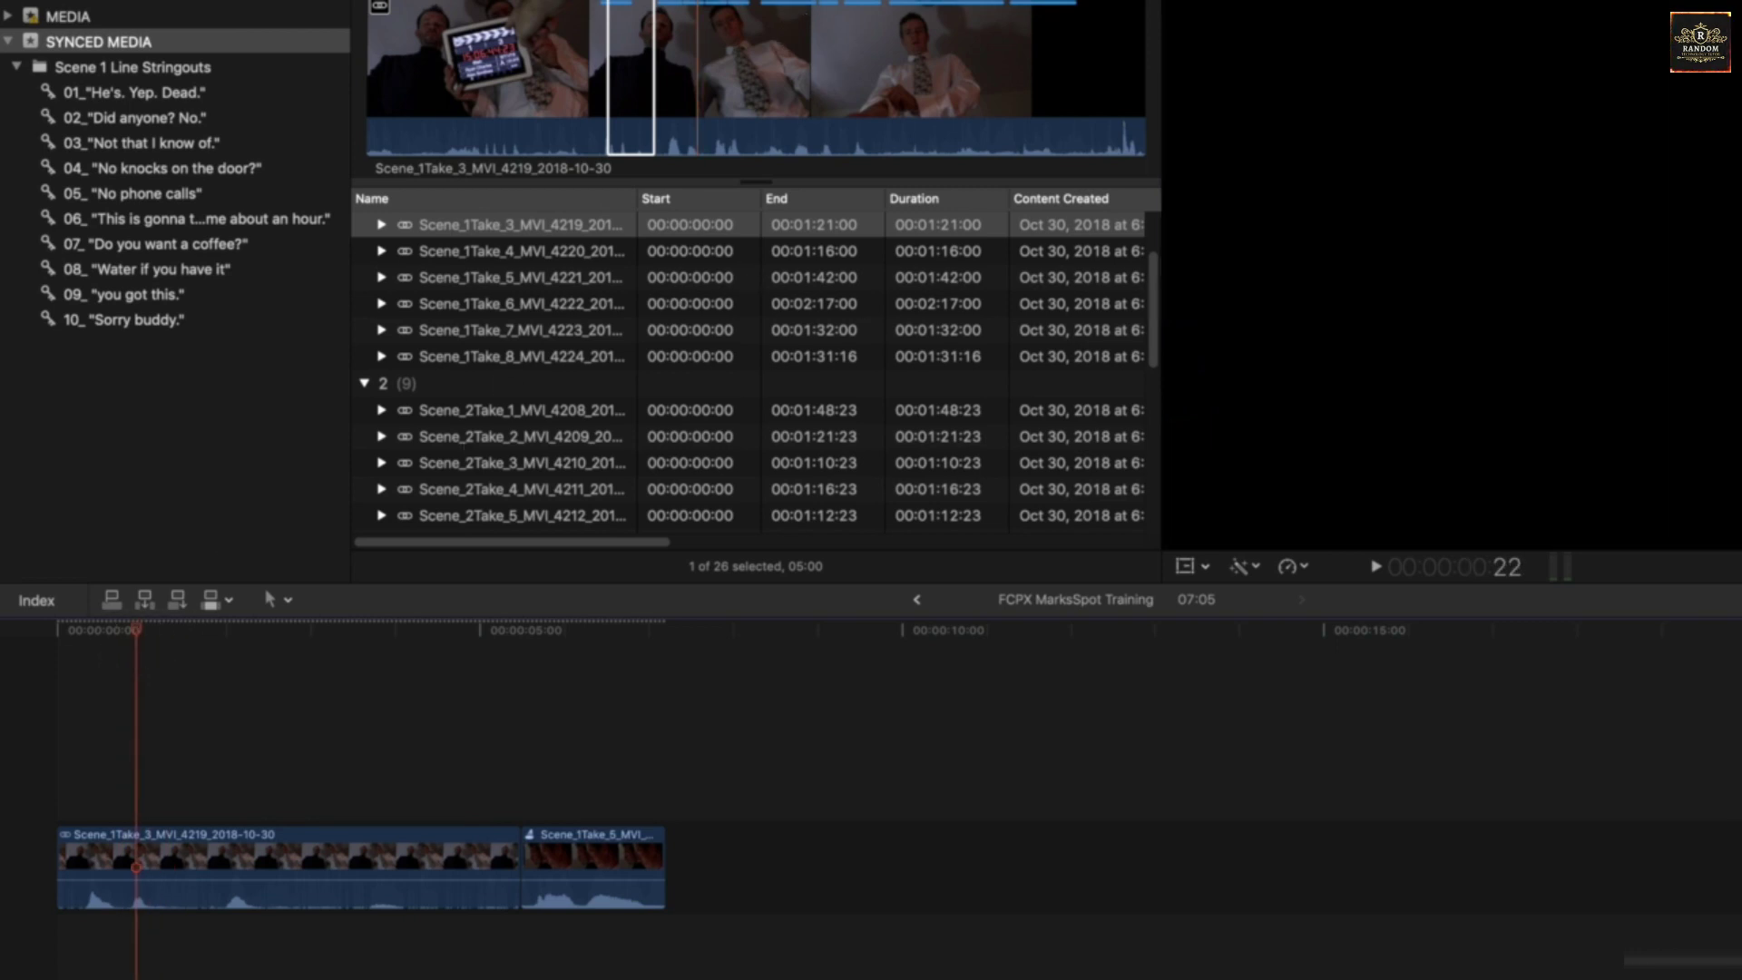
key("alt+super+1")
scroll(667, 272, "up", 5)
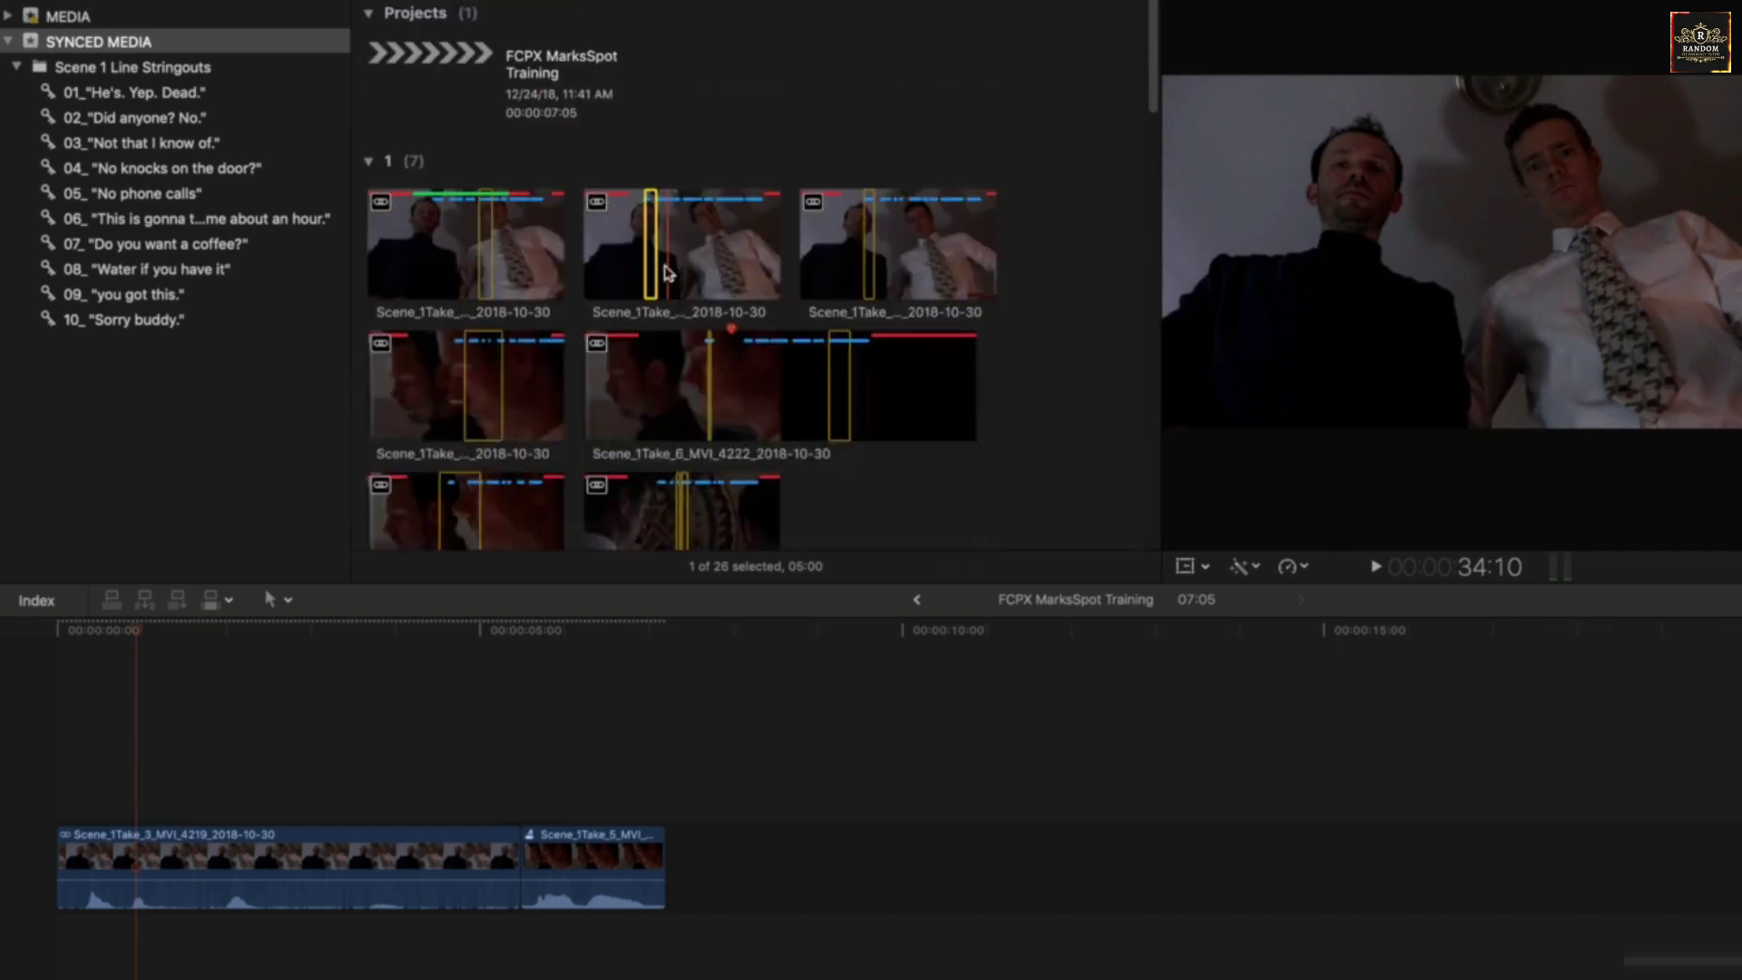
Mark a range from 22:11 to 25:05 in the Scene_1Take_8 browser clip
scroll(666, 272, "down", 6)
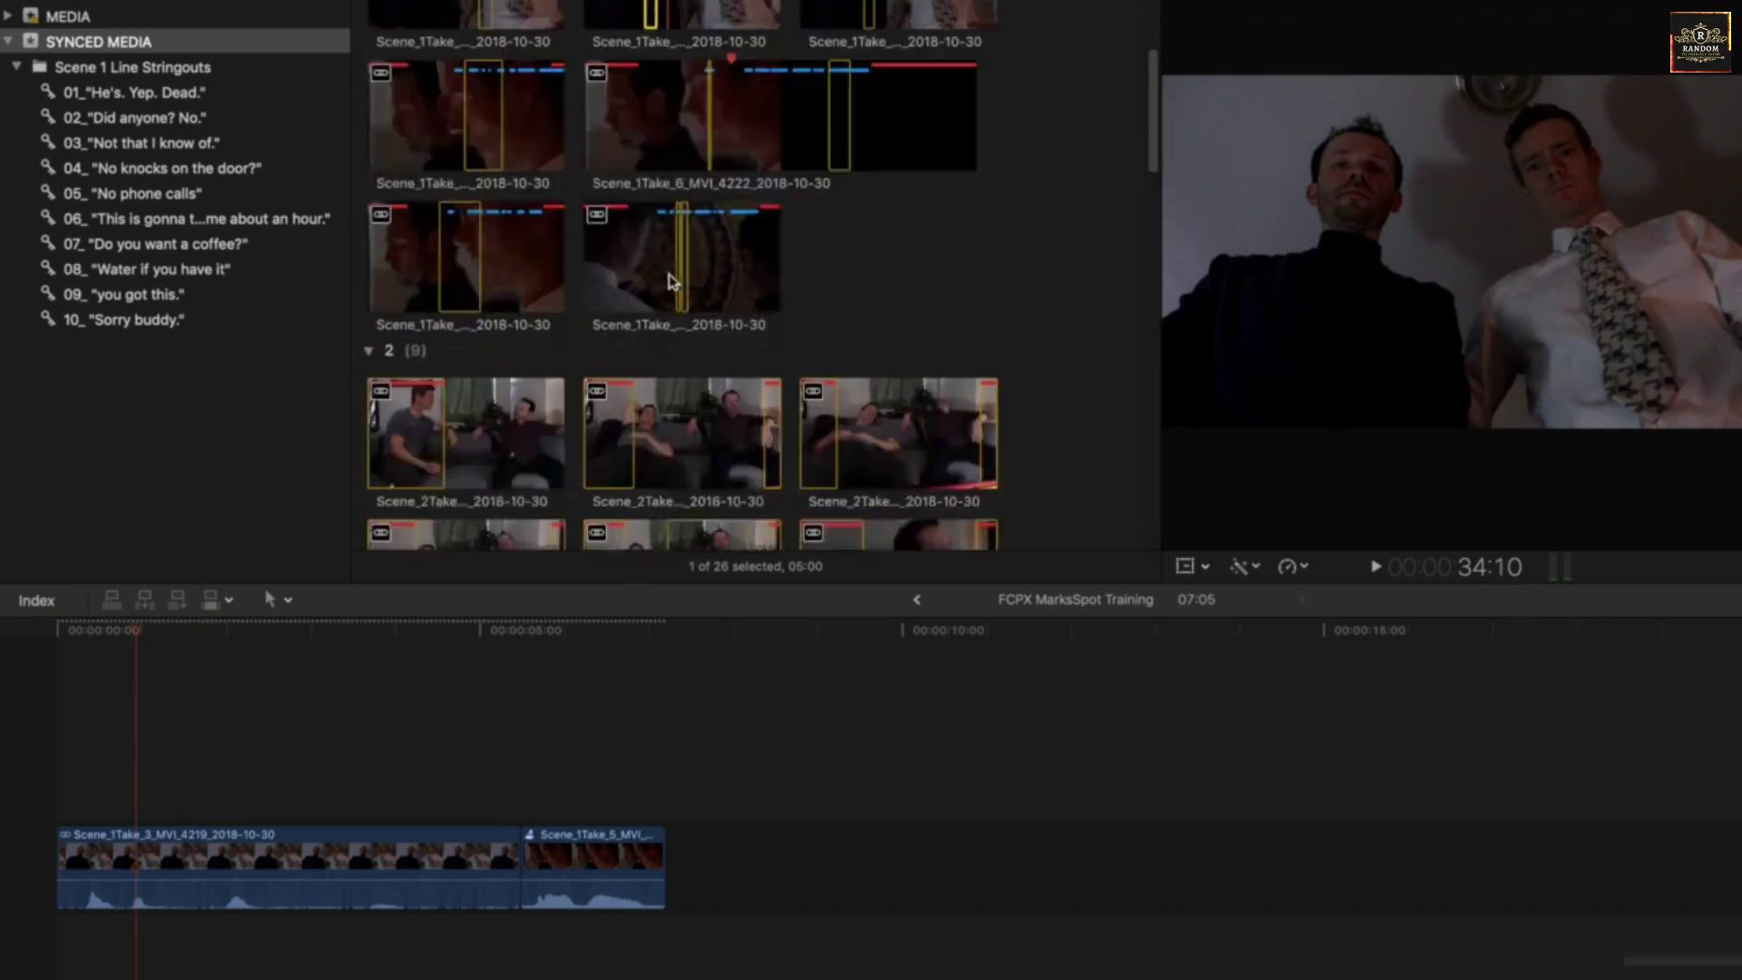
left_click(639, 245)
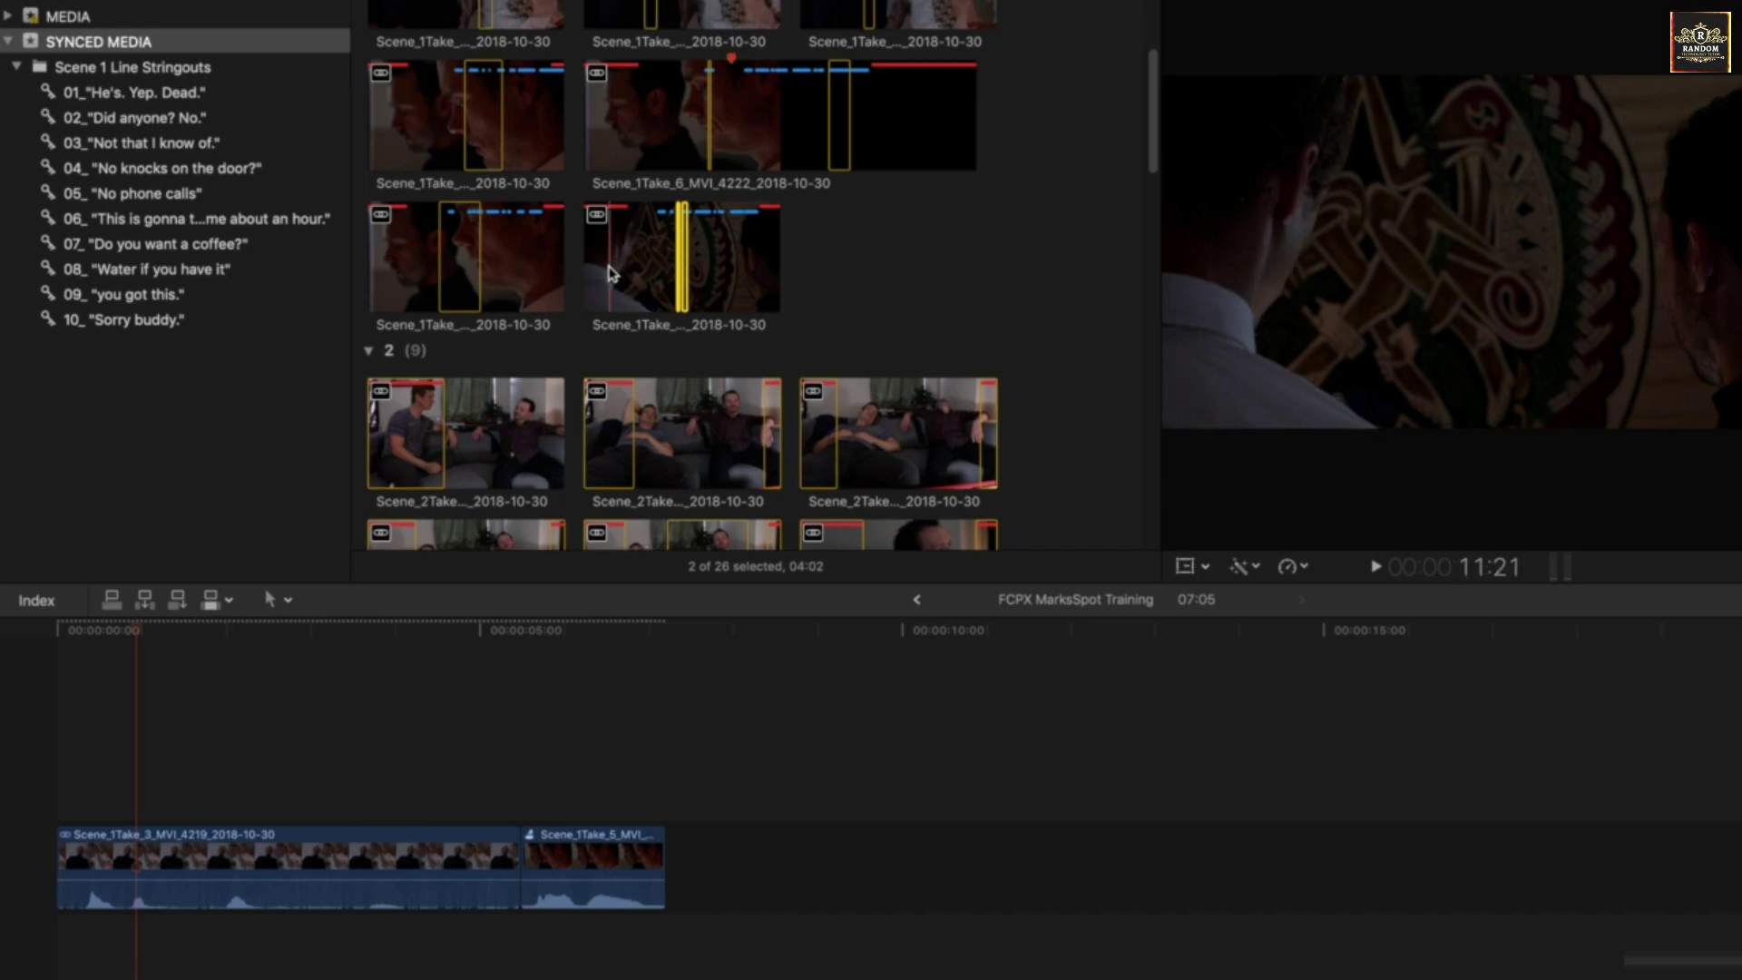
key("i")
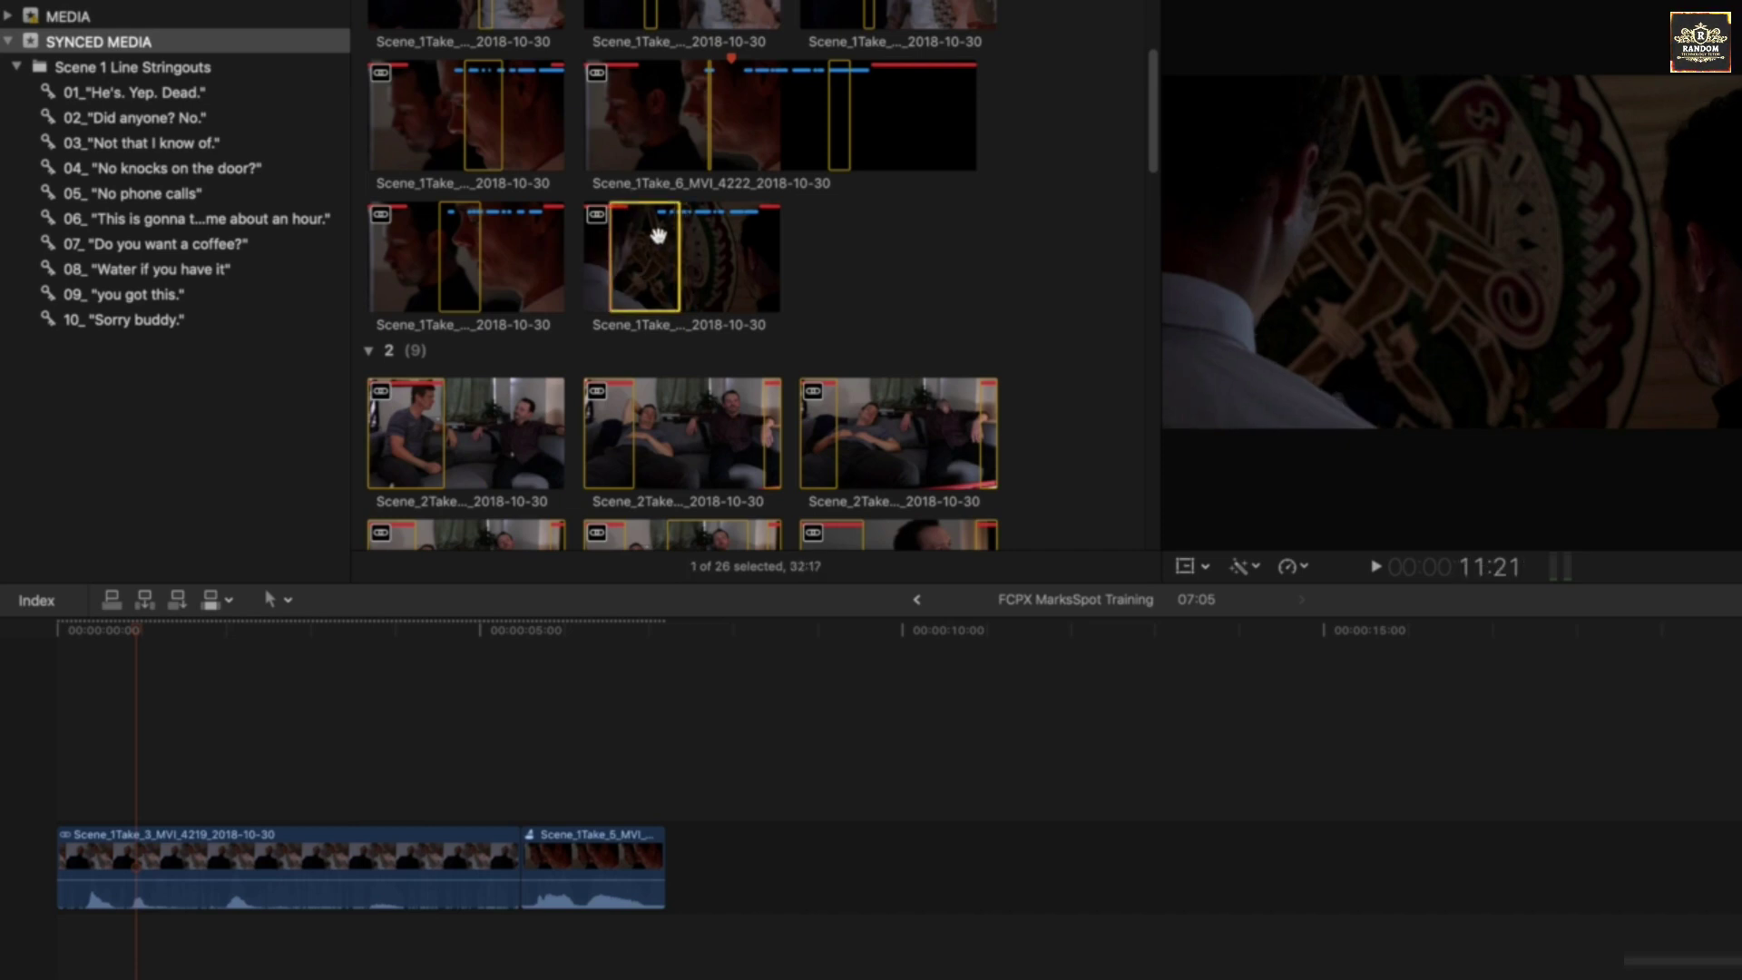
left_click(640, 247)
left_click(636, 253)
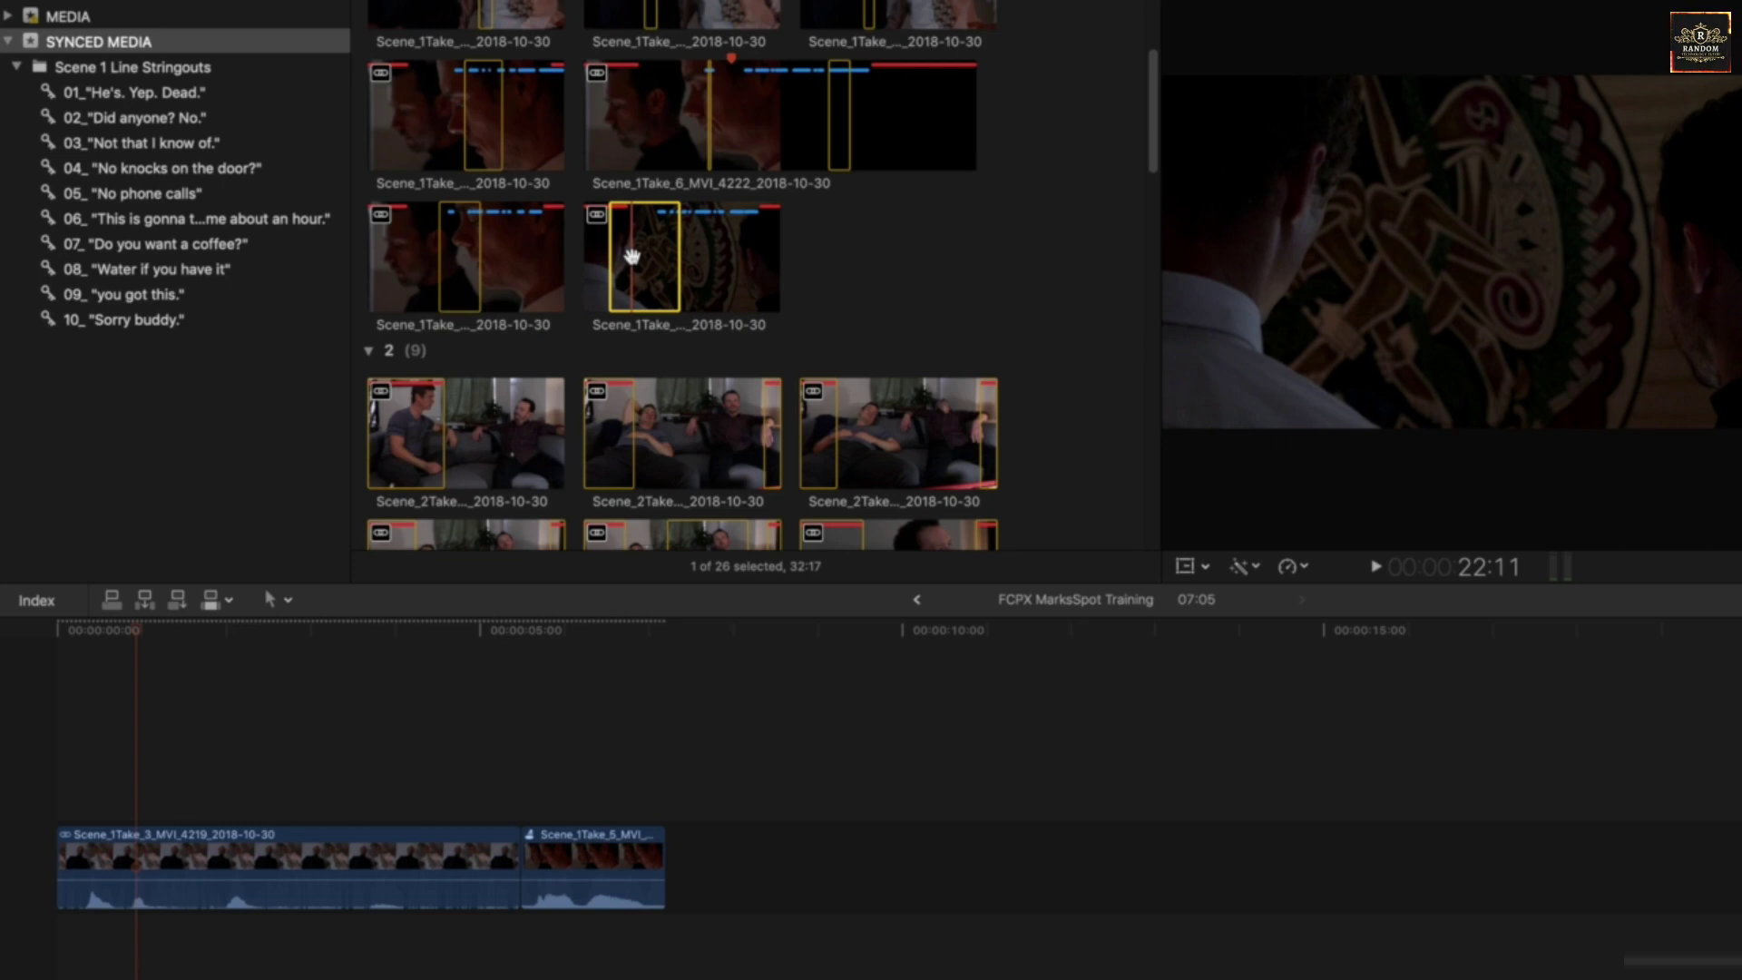
key("i")
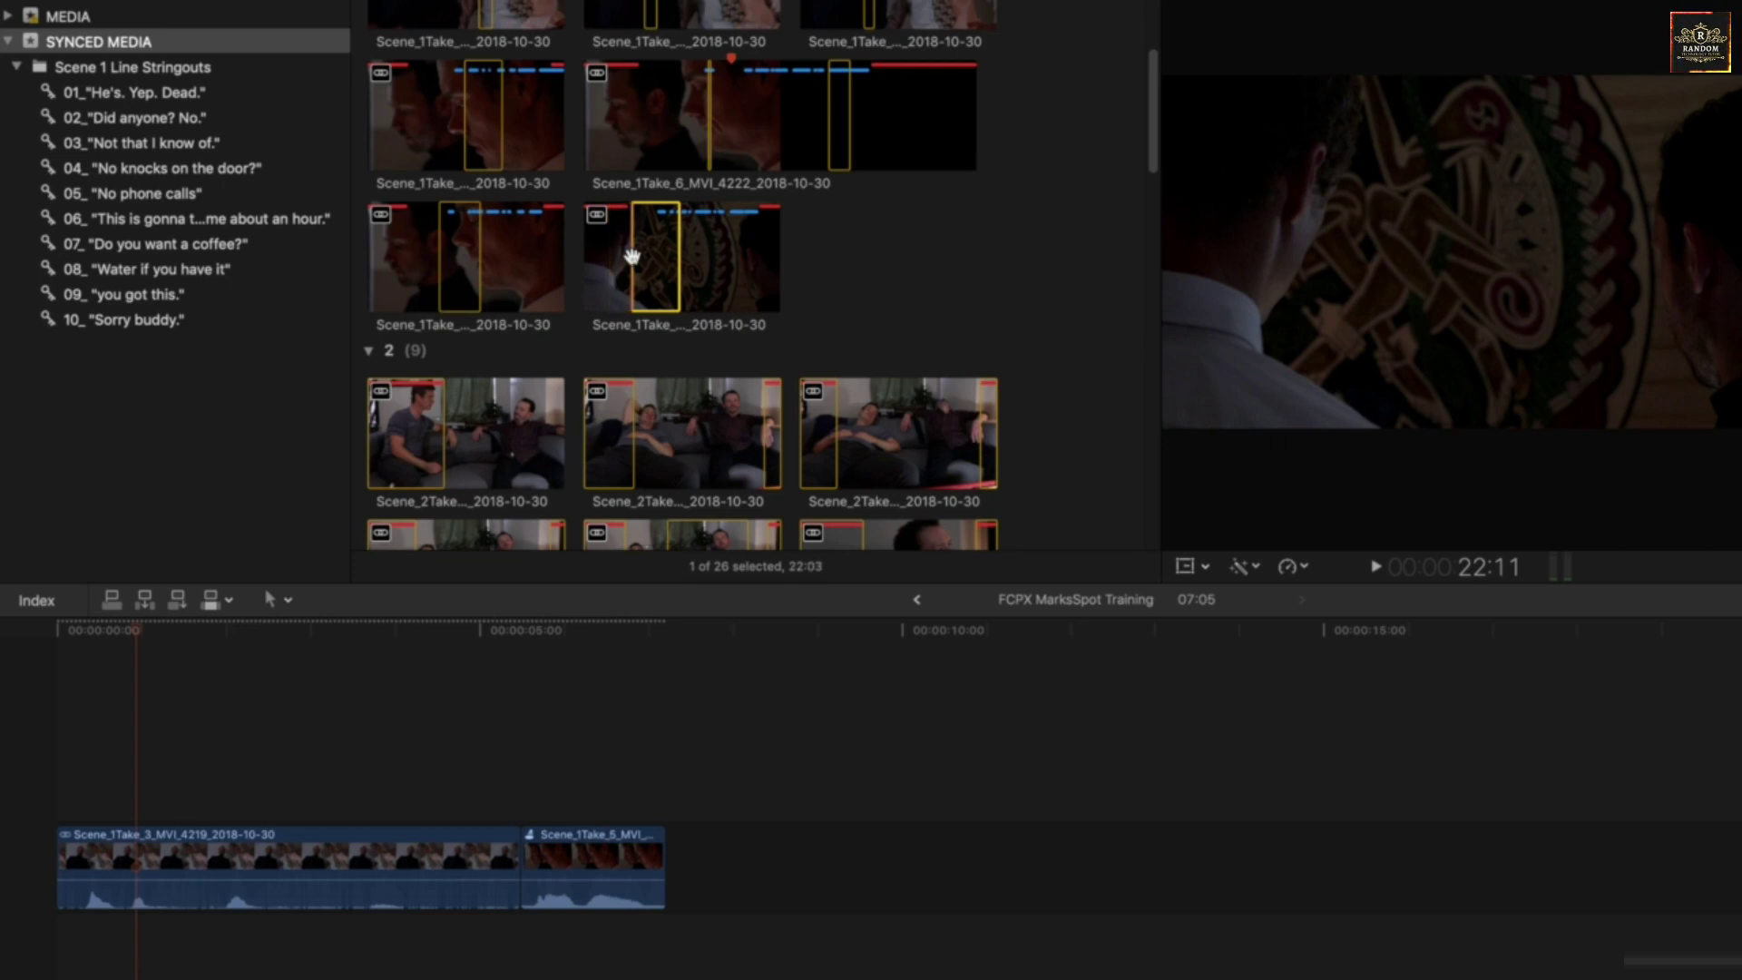
key("space")
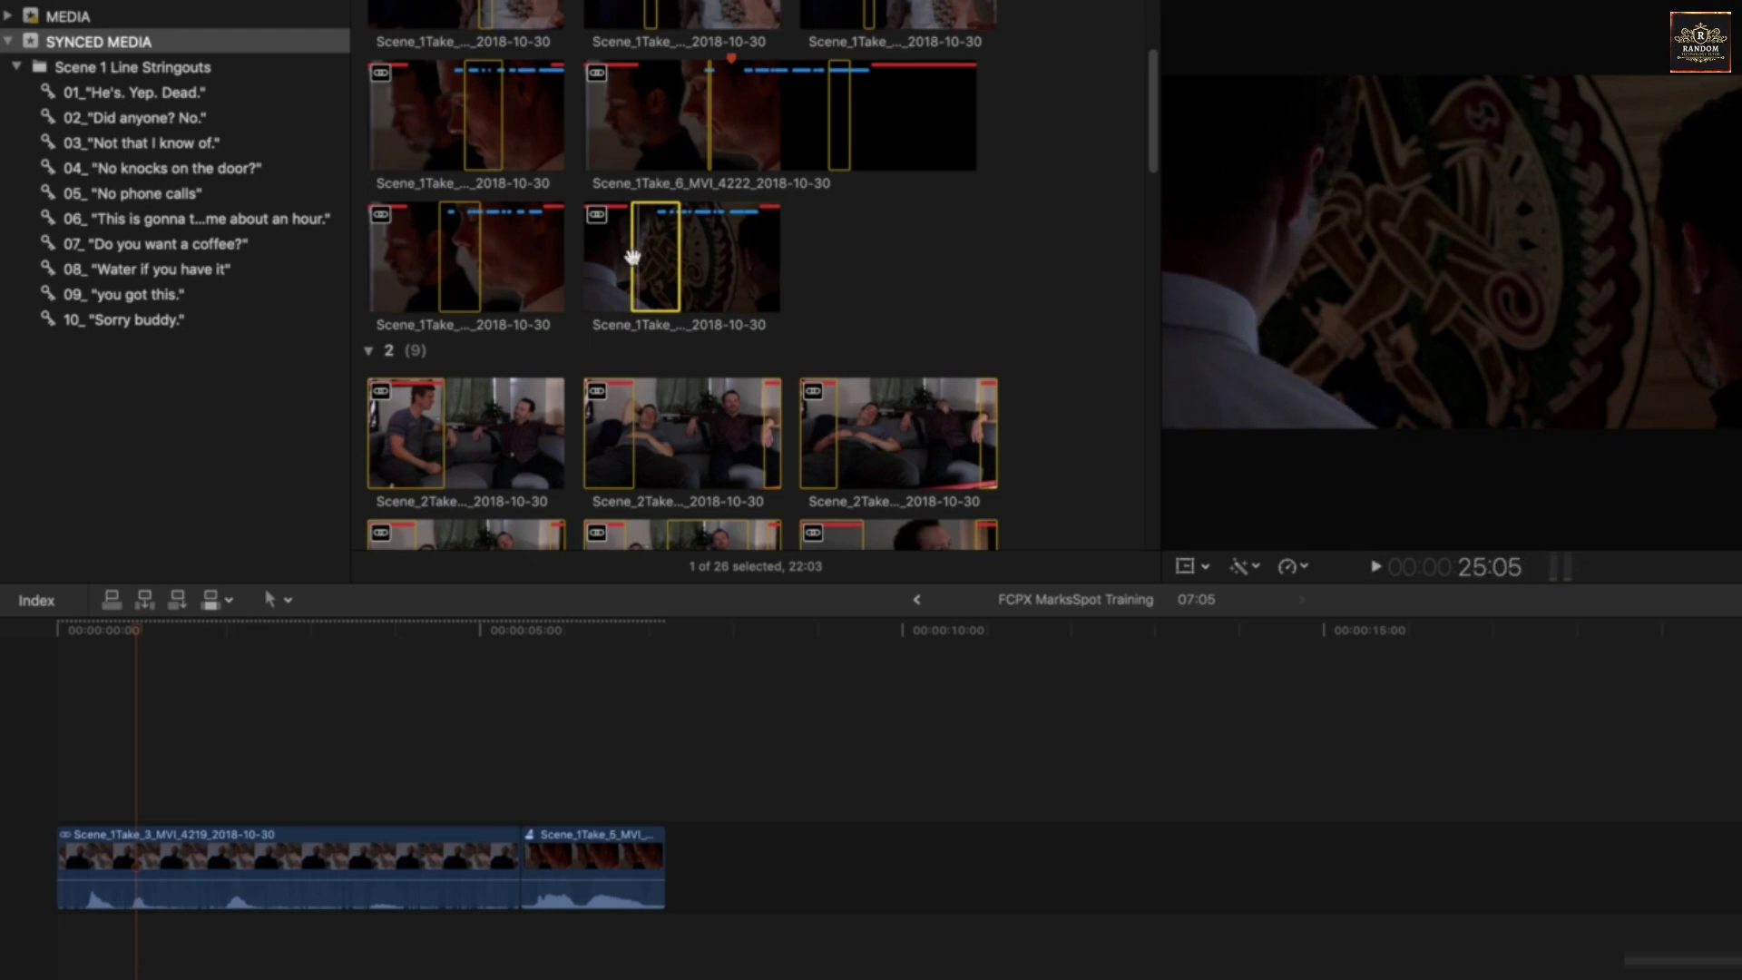
key("o")
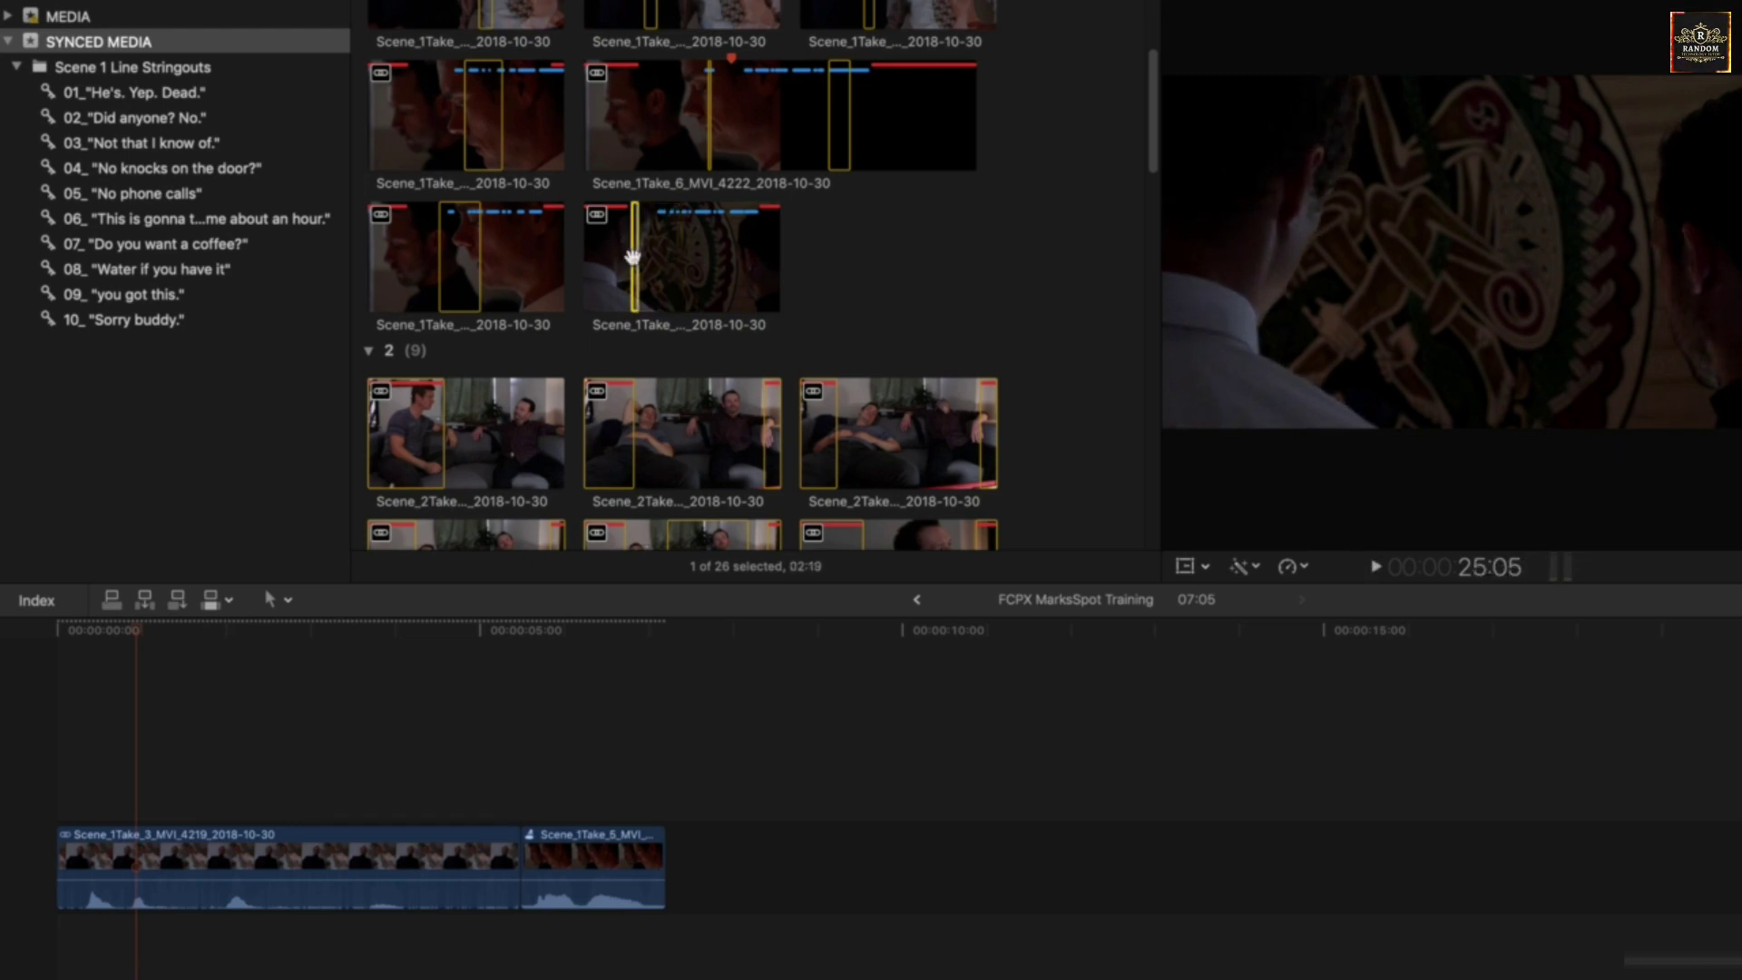
Connect the marked Scene_1Take_8 range above the Scene_1Take_3 clip at the playhead and select the connected clip
key("q")
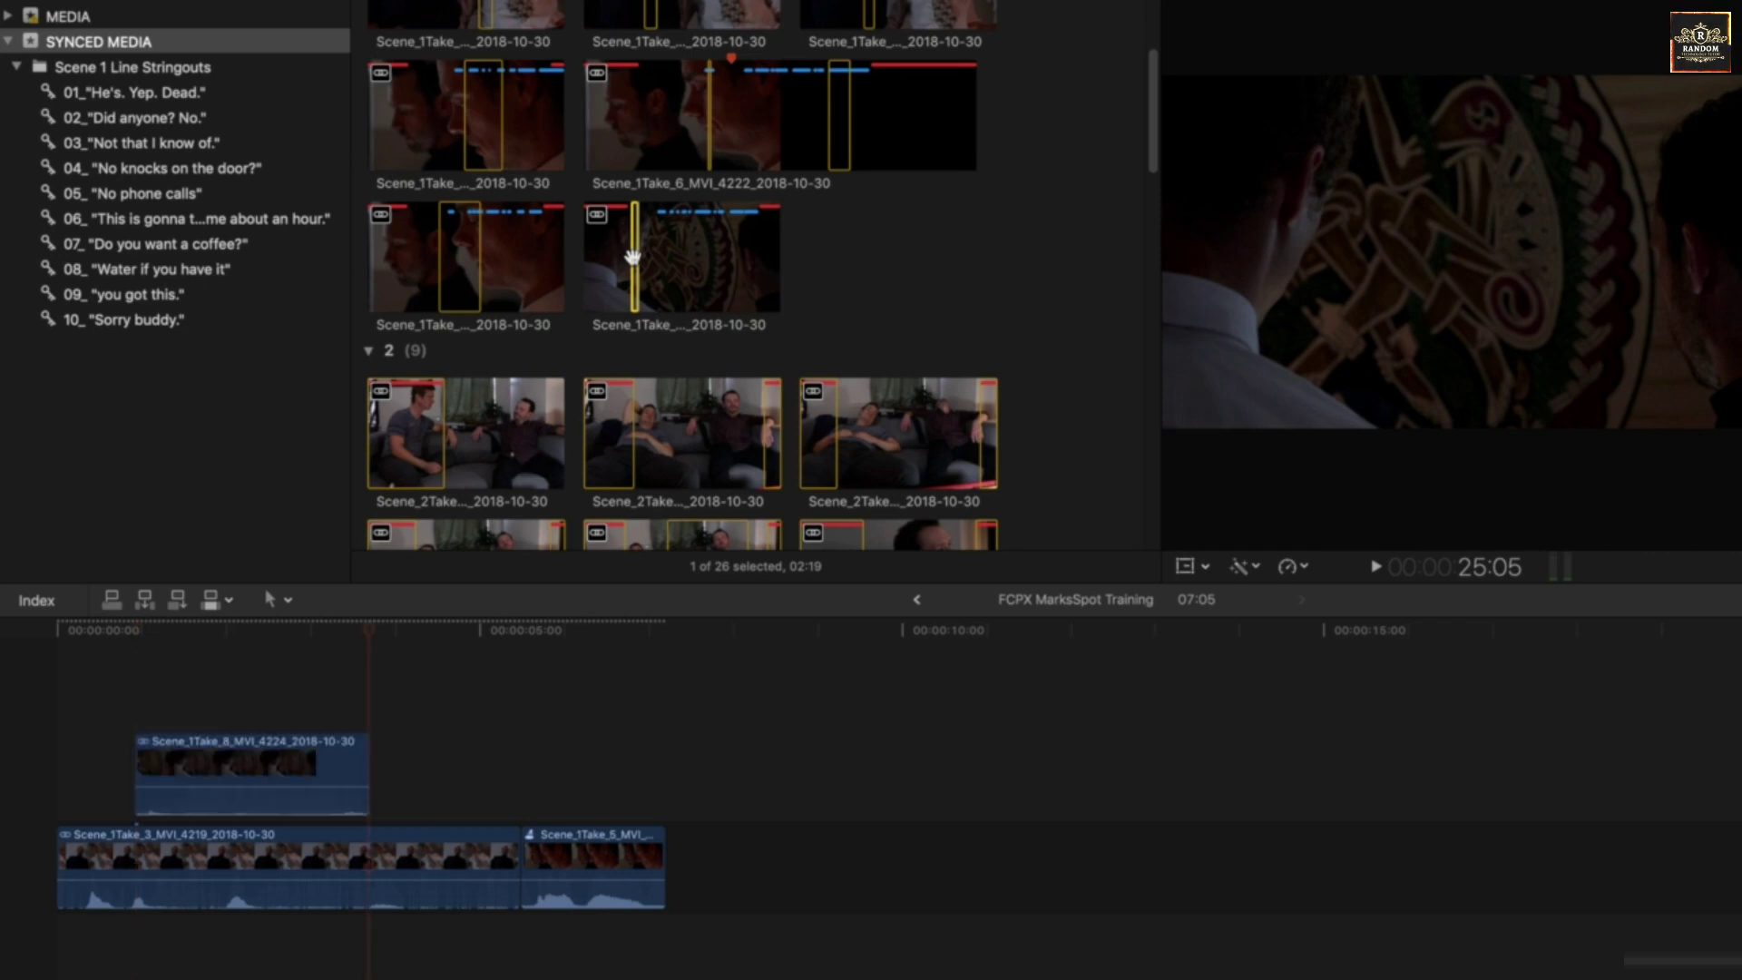
left_click(181, 760)
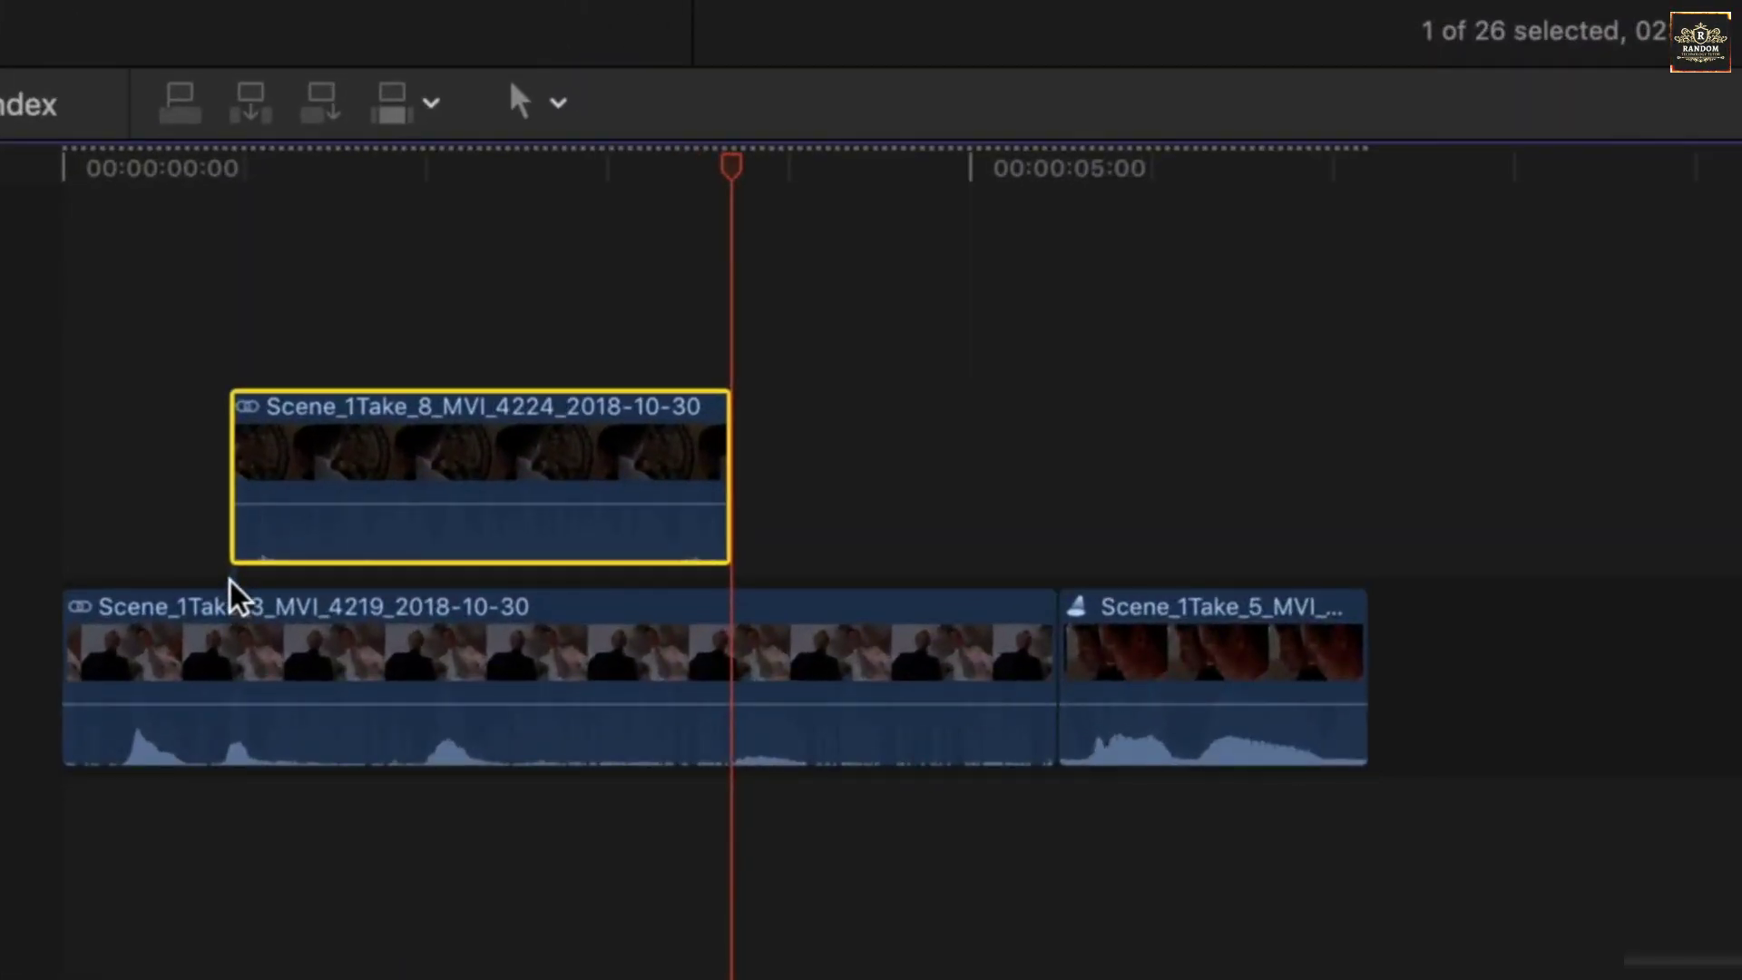
left_click(260, 500)
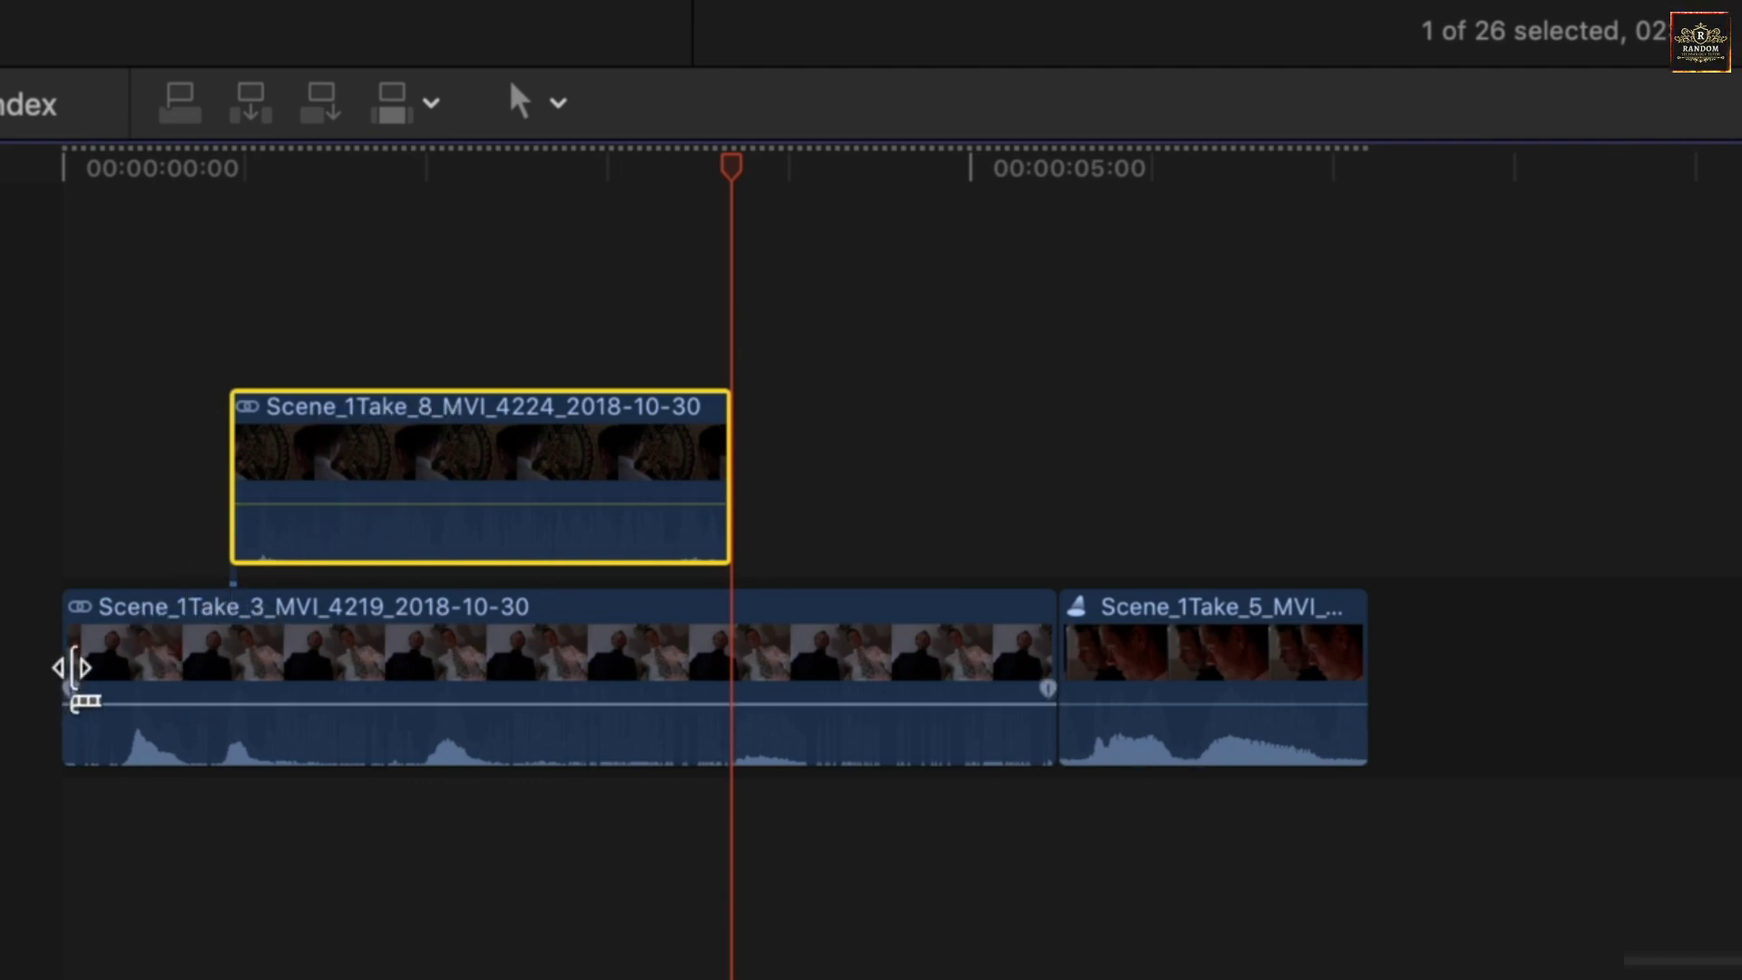
Try moving the Scene_1Take_3 clip behind the Scene_1Take_5 clip and return it to the start of the timeline
left_click(68, 683)
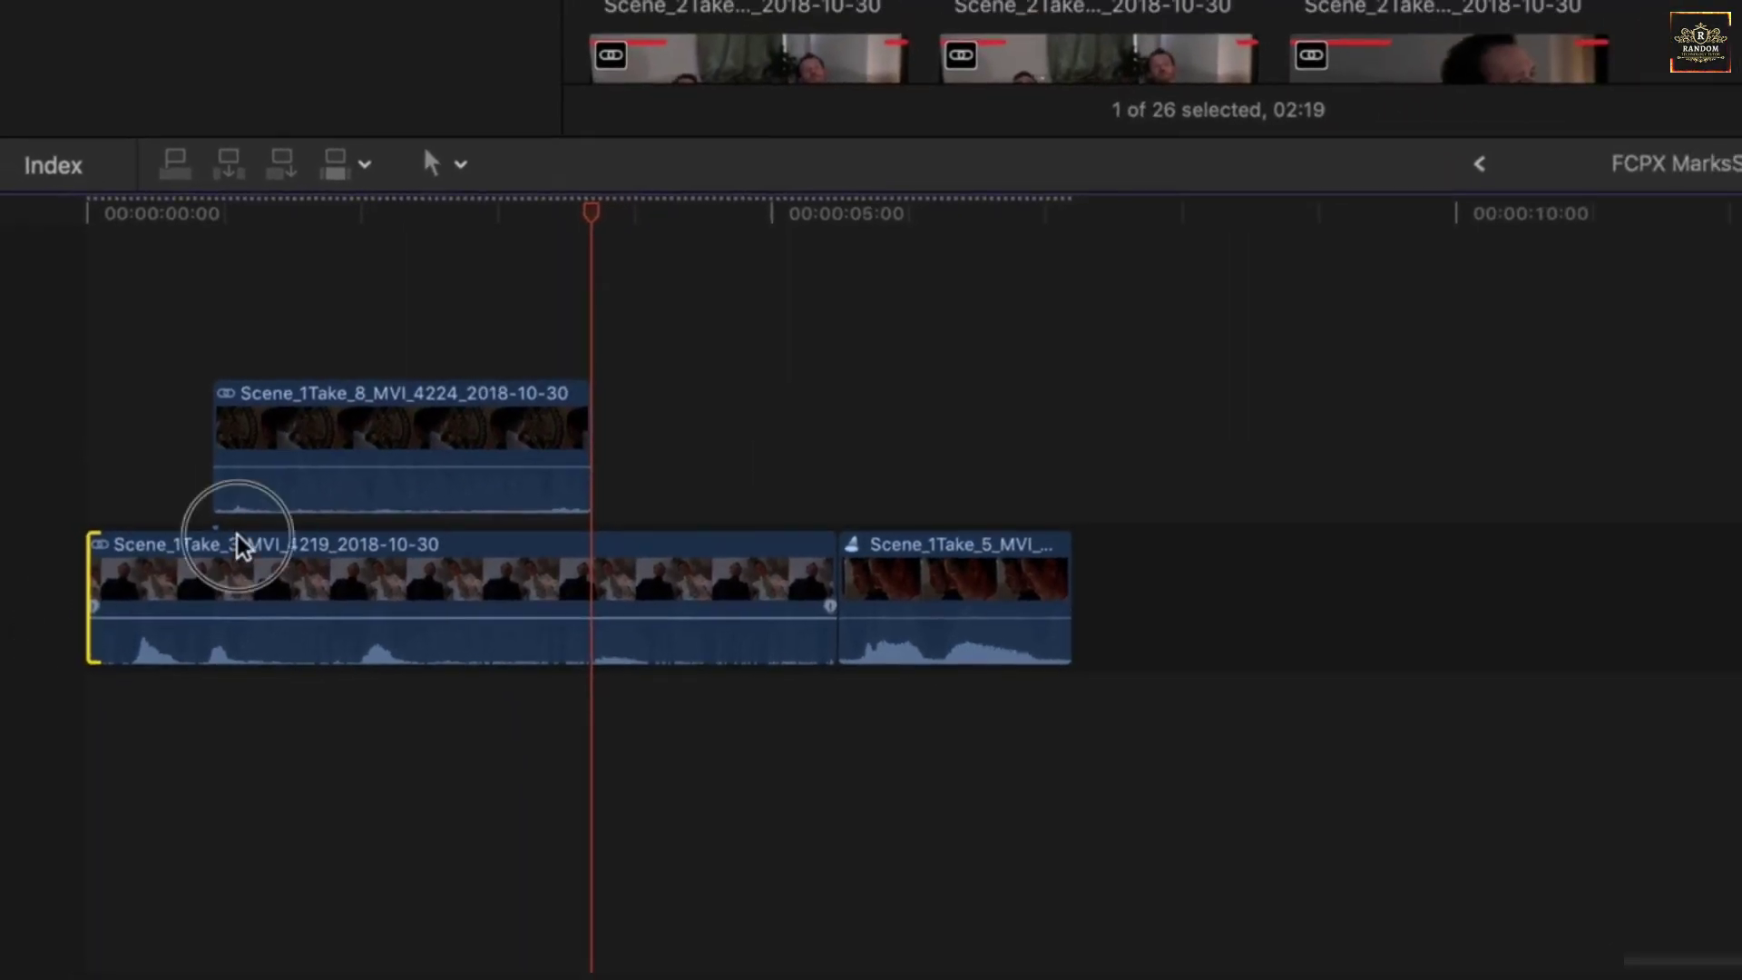
left_click_drag(239, 542, 1232, 541)
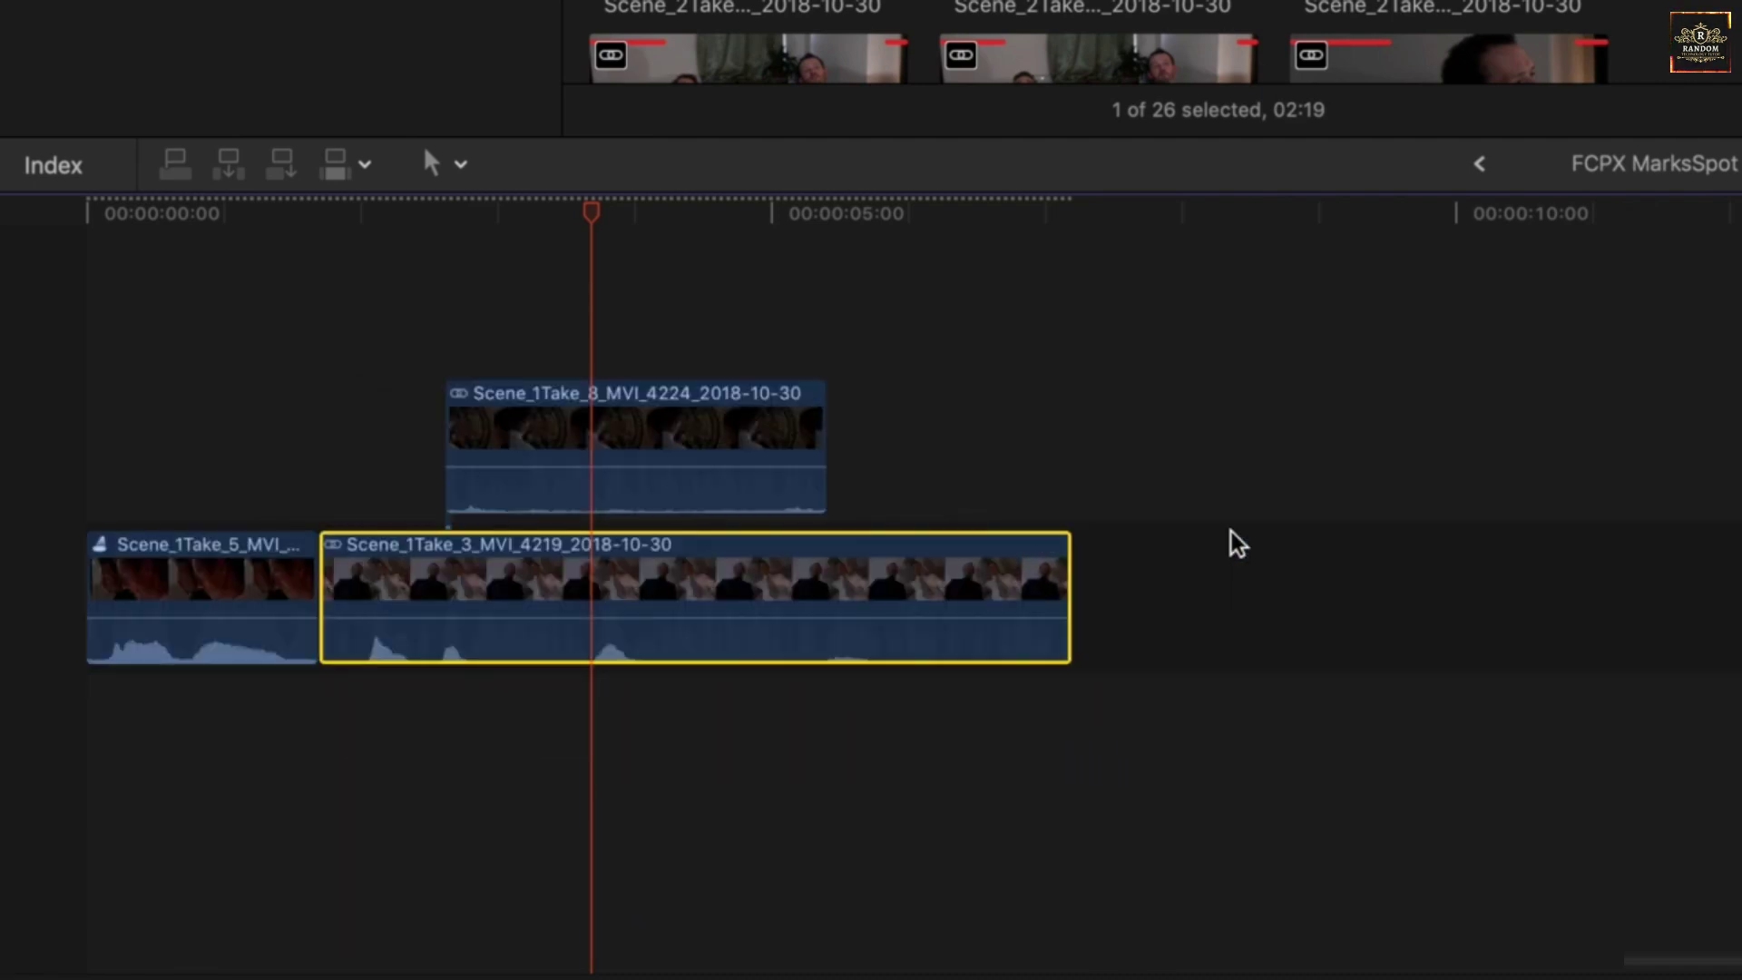
left_click(490, 504)
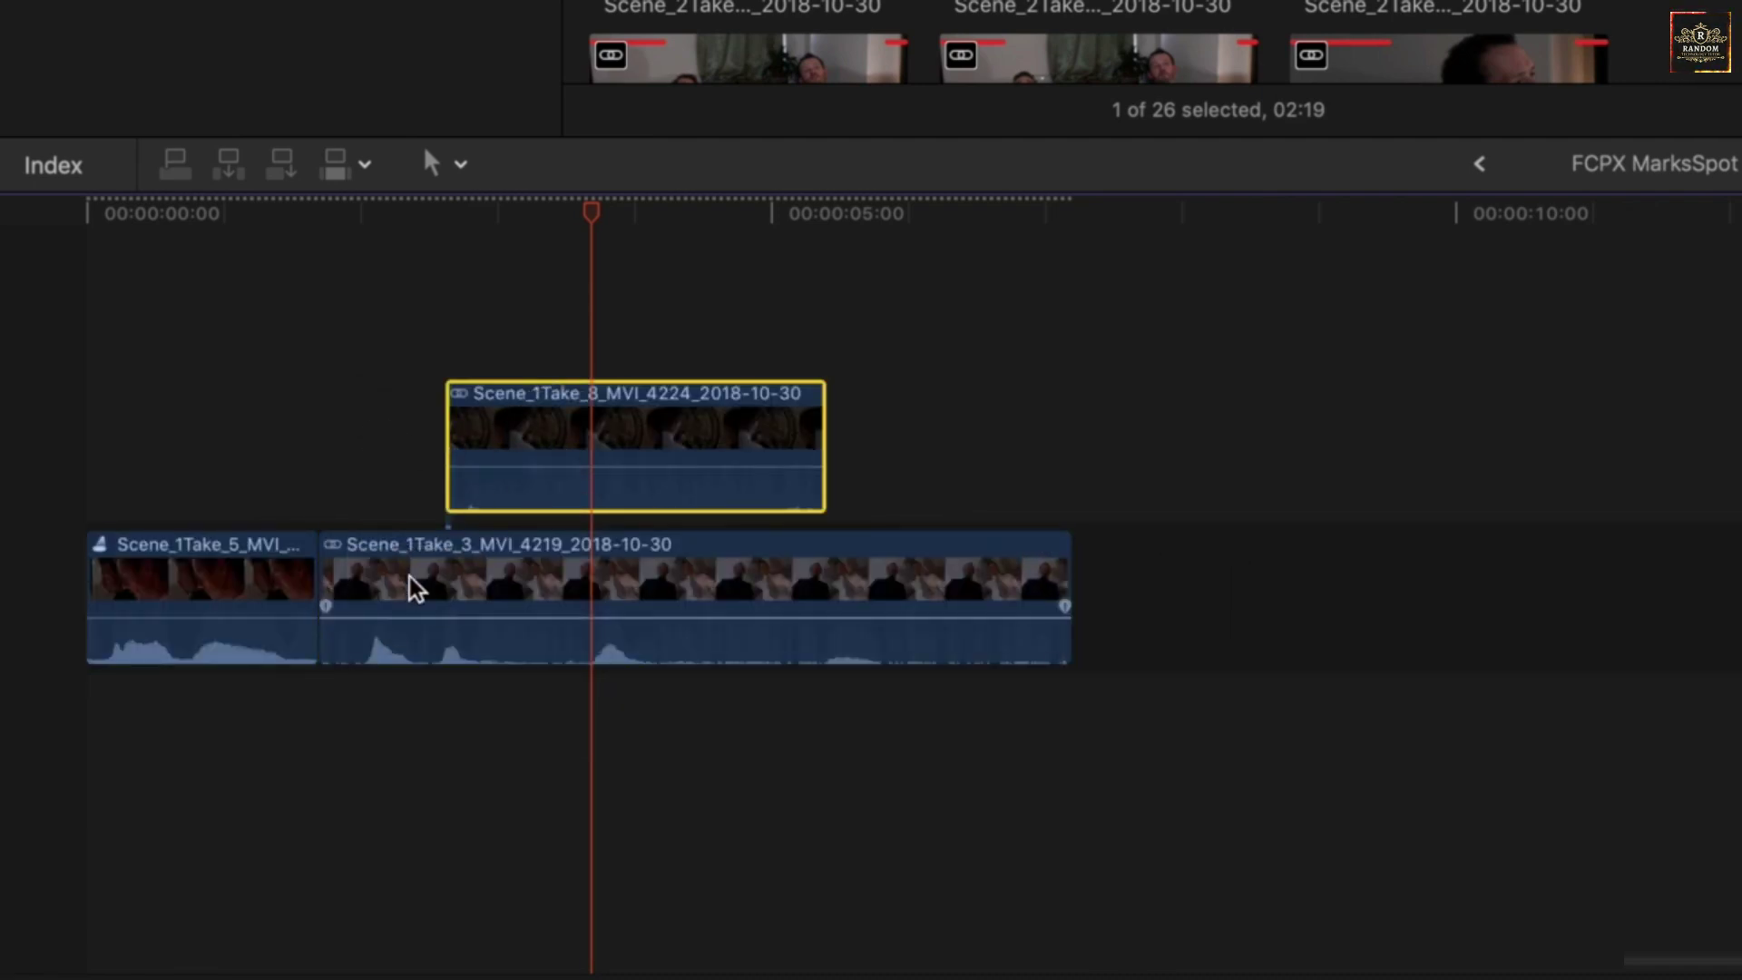
left_click_drag(385, 573, 132, 585)
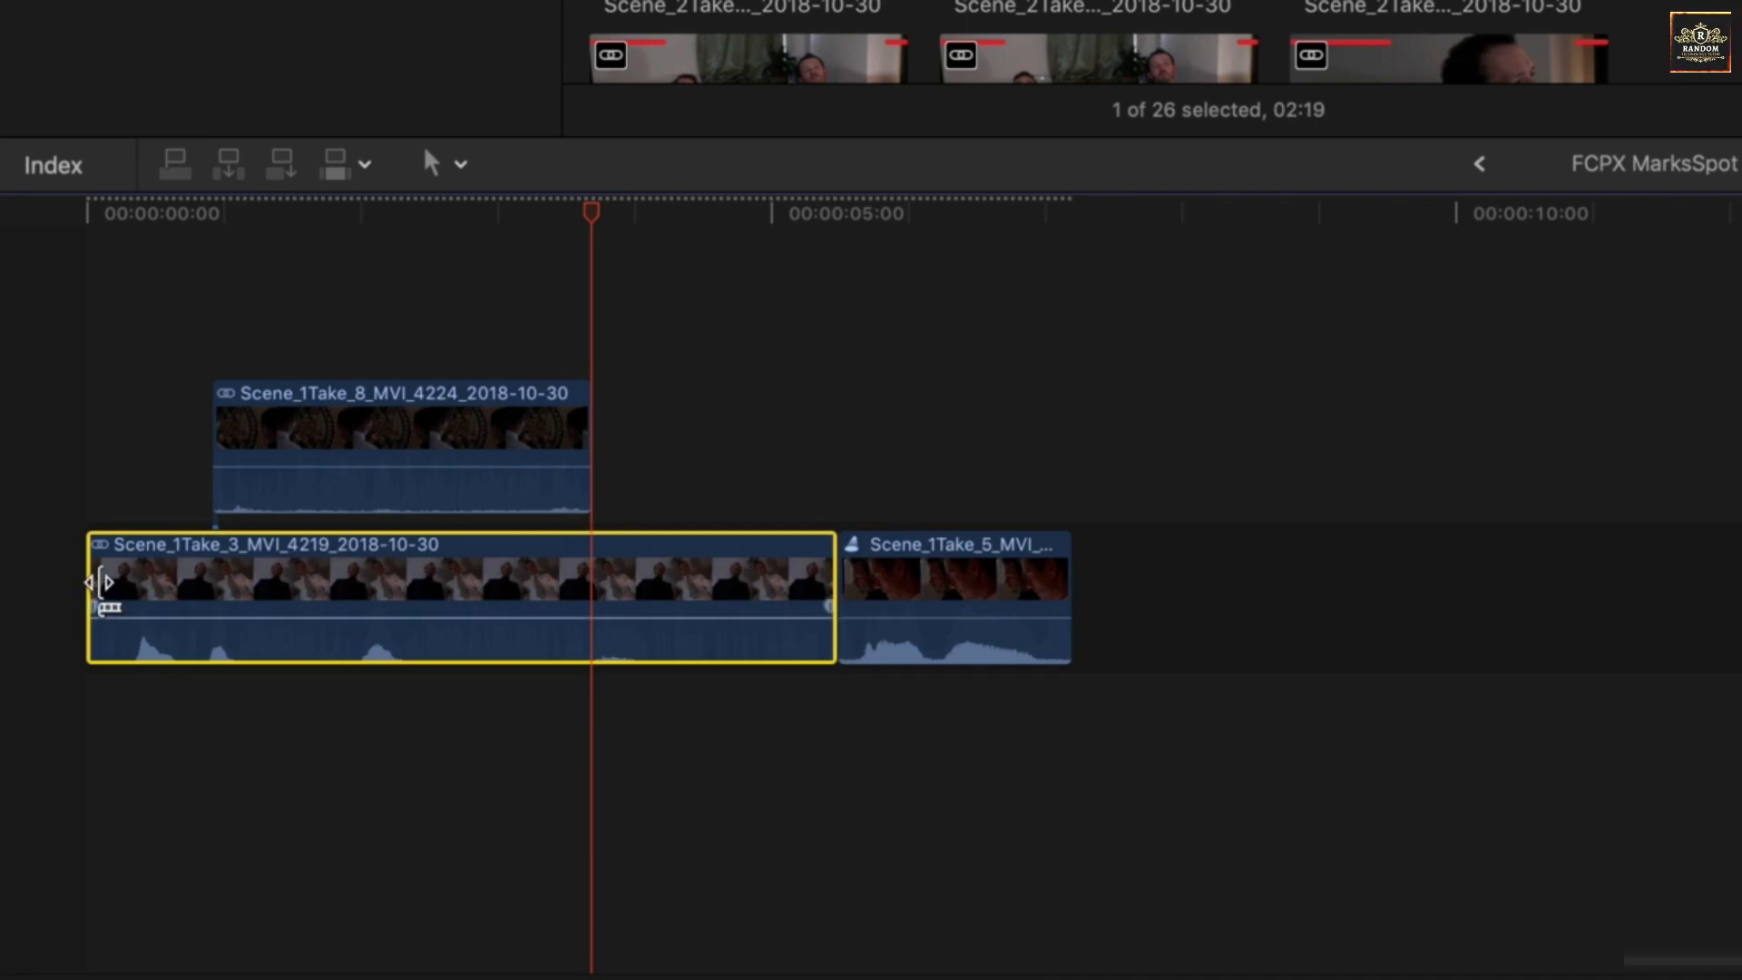
Trim about one second off the start of the Scene_1Take_3 clip in the primary storyline
left_click_drag(101, 583, 320, 601)
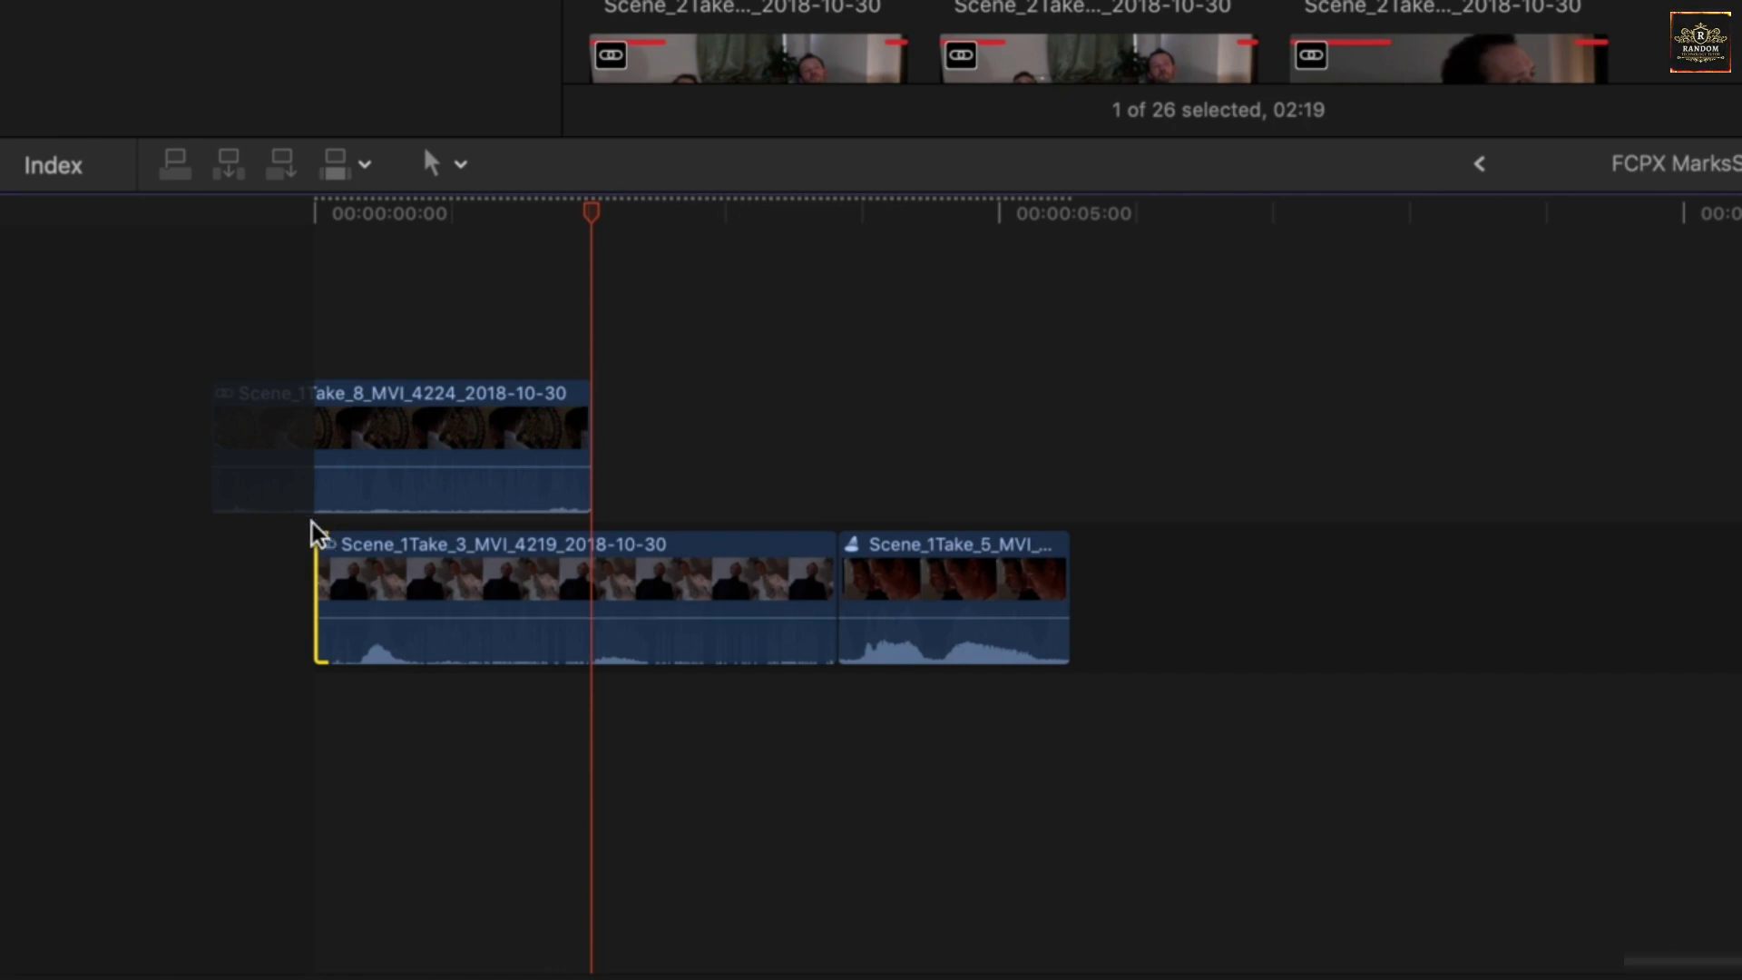
left_click_drag(316, 581, 247, 629)
left_click(399, 463)
left_click(1053, 596)
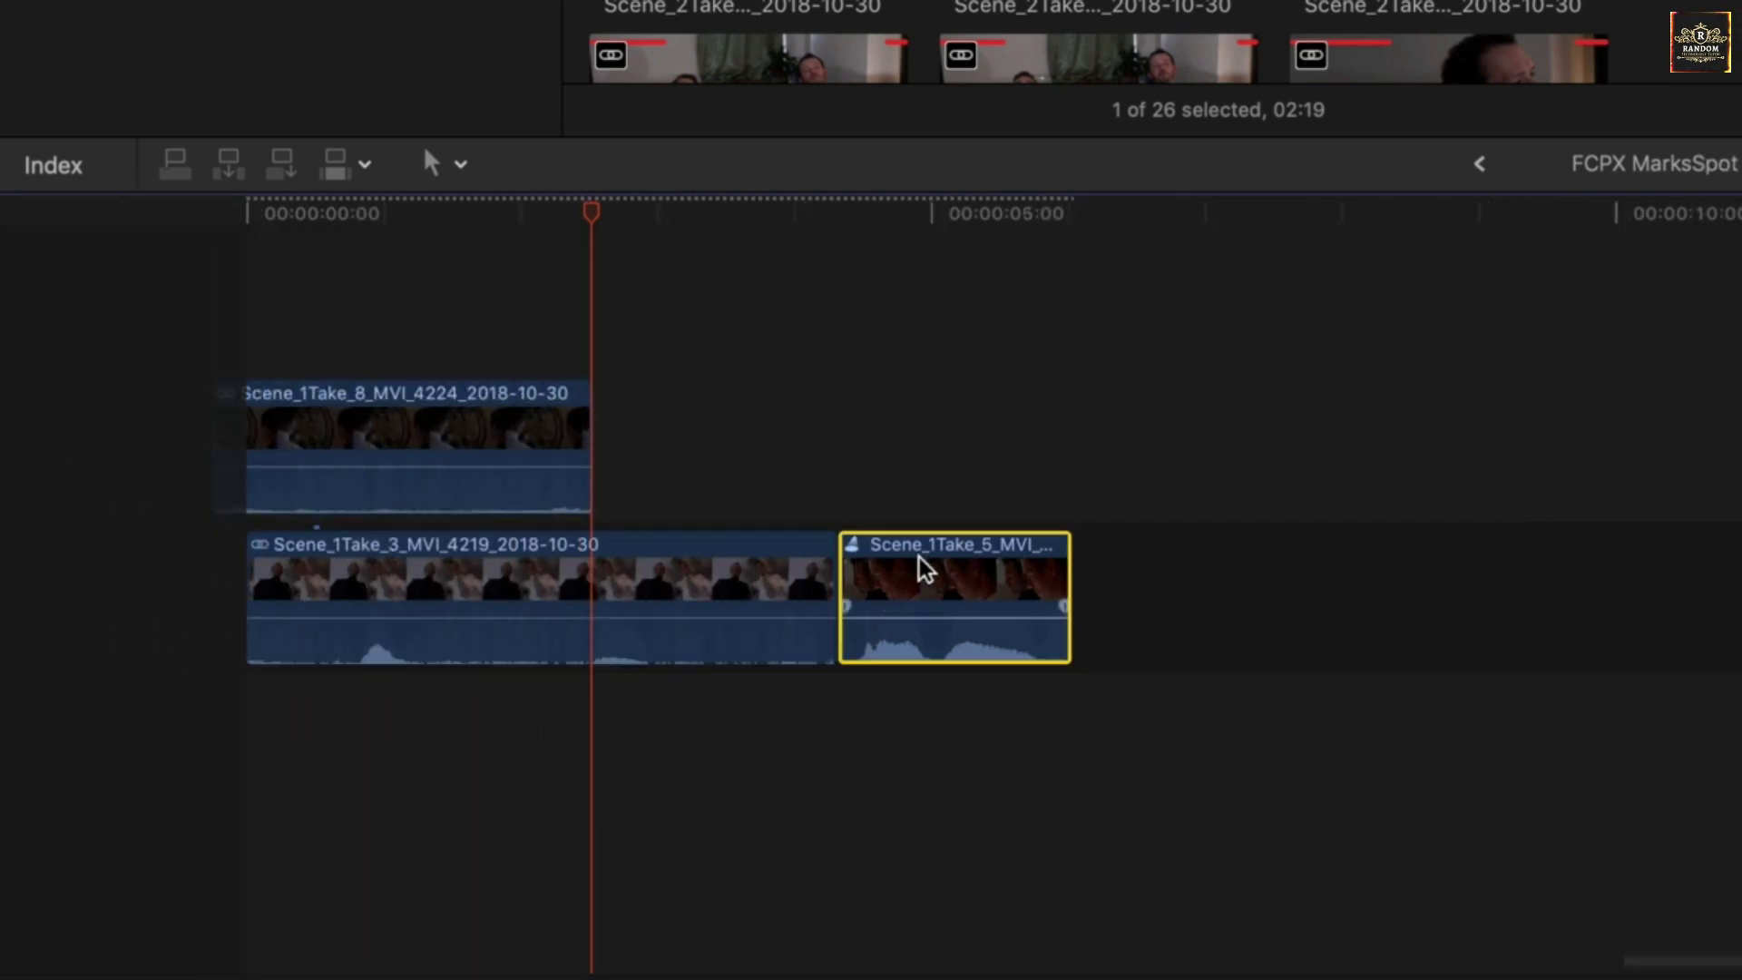
Move the connected Scene_1Take_8 clip so it spans the cut between the Scene_1Take_3 and Scene_1Take_5 clips
left_click_drag(342, 404, 790, 384)
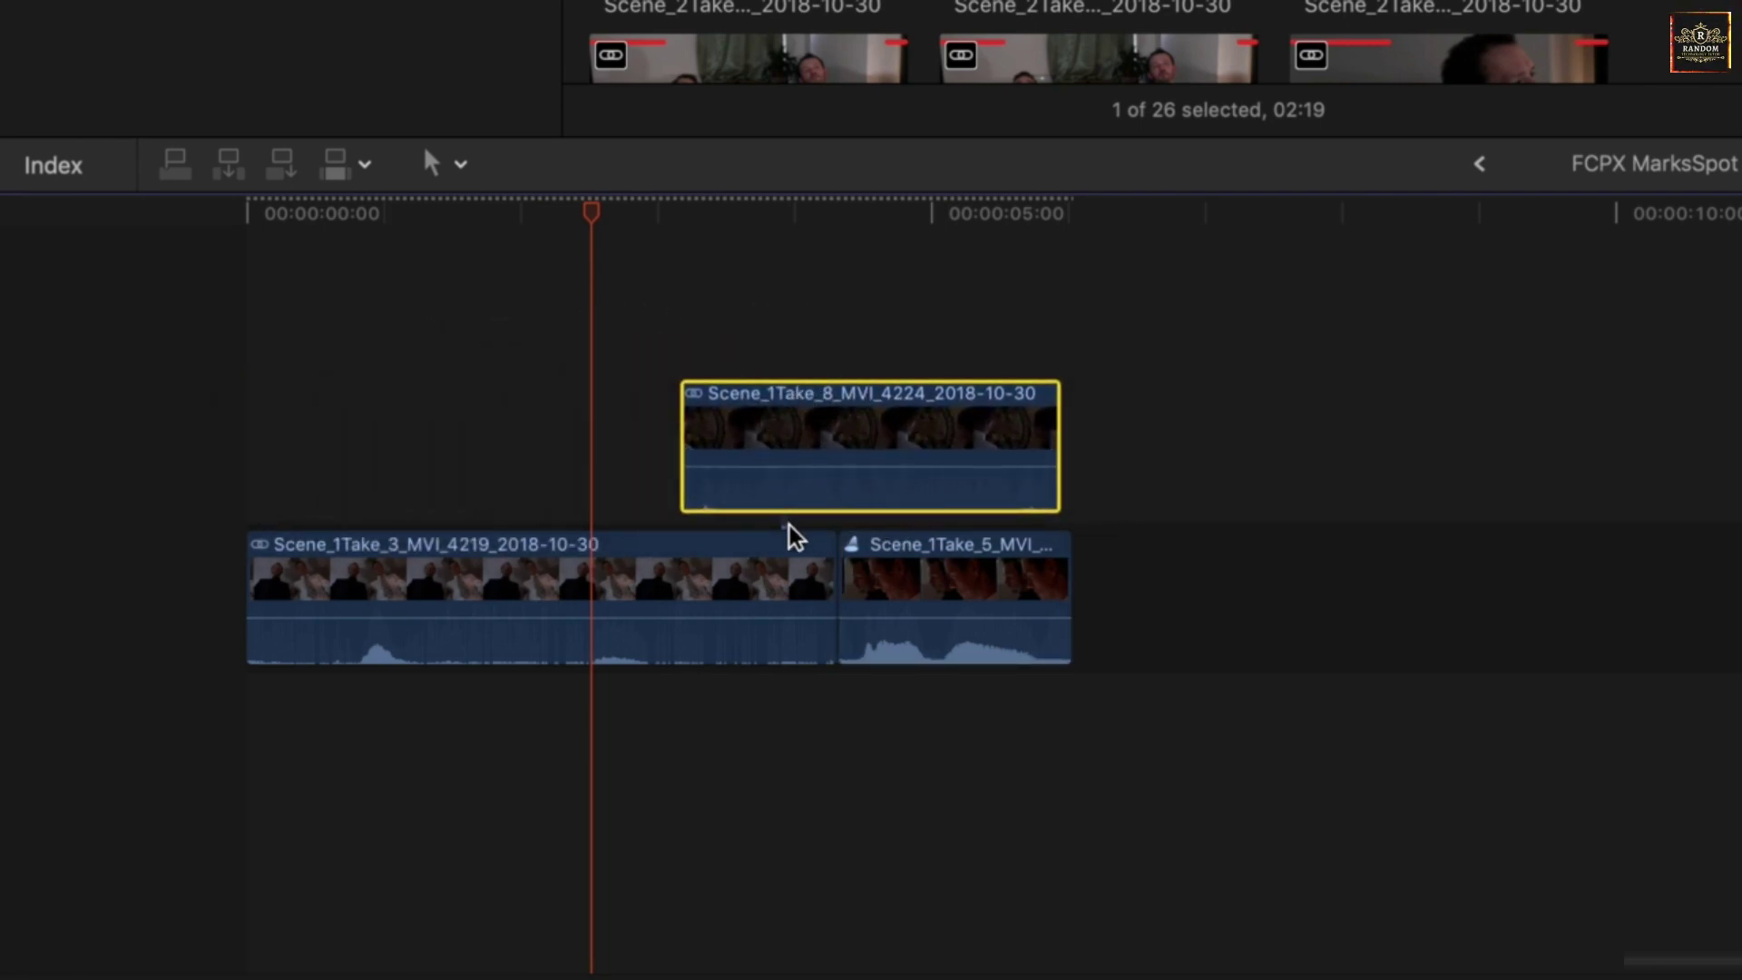
left_click(774, 572)
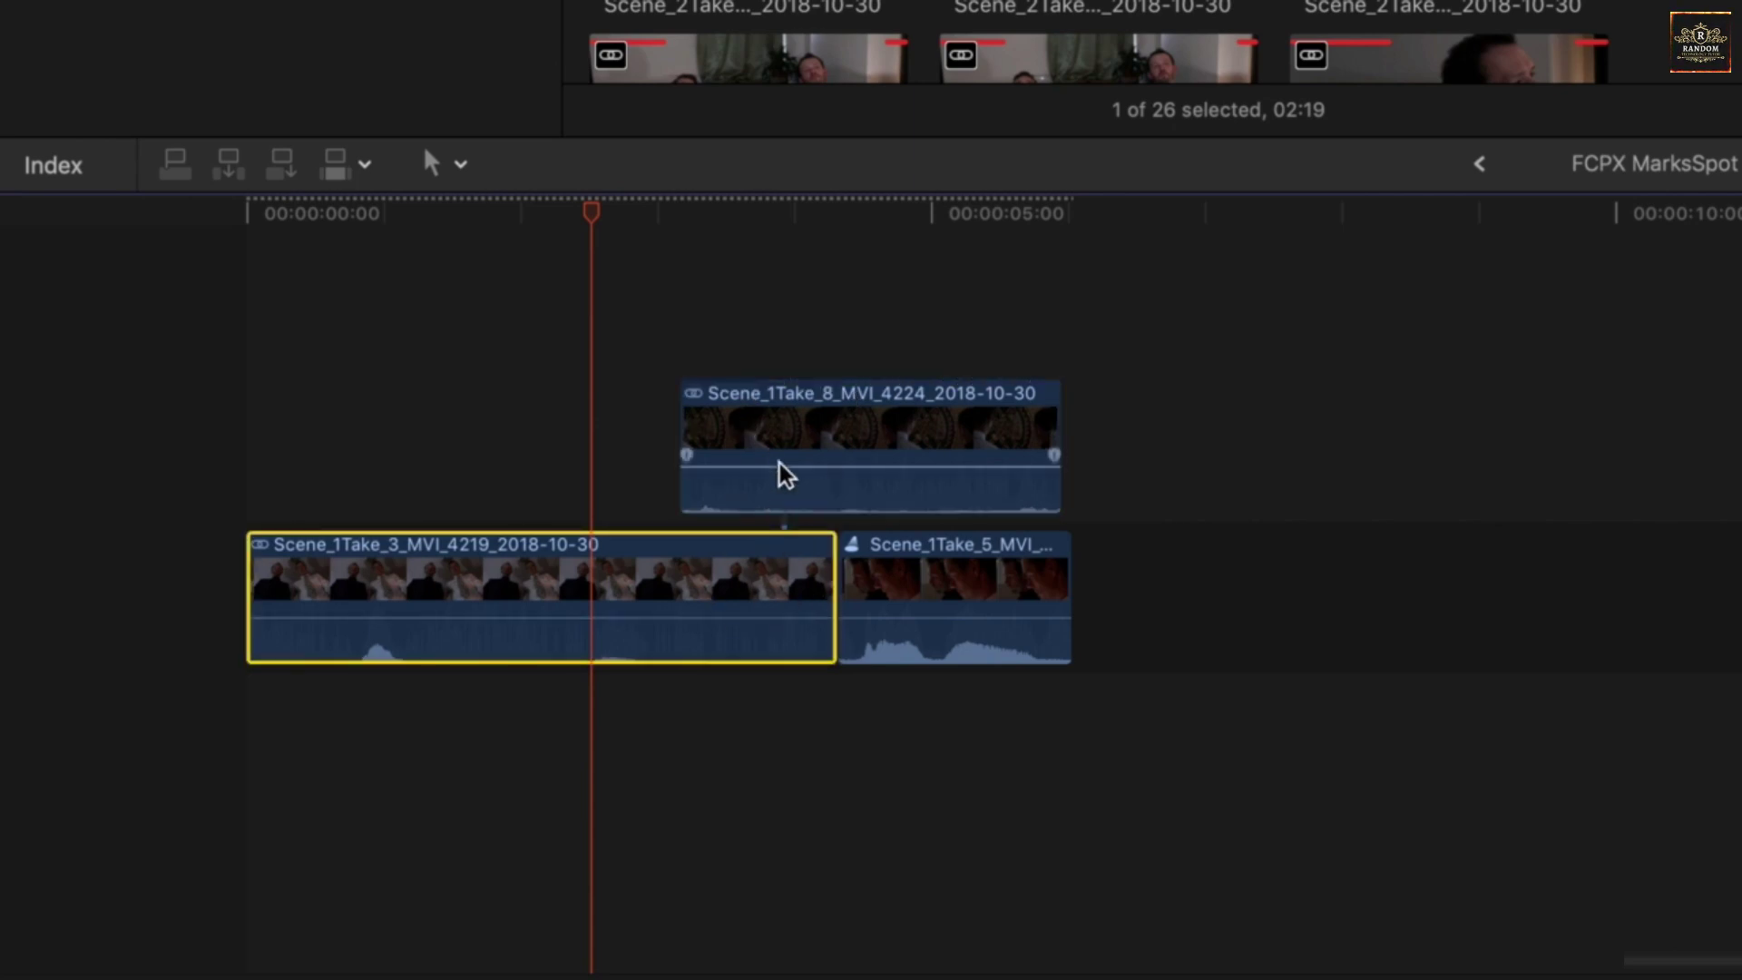
left_click(798, 439)
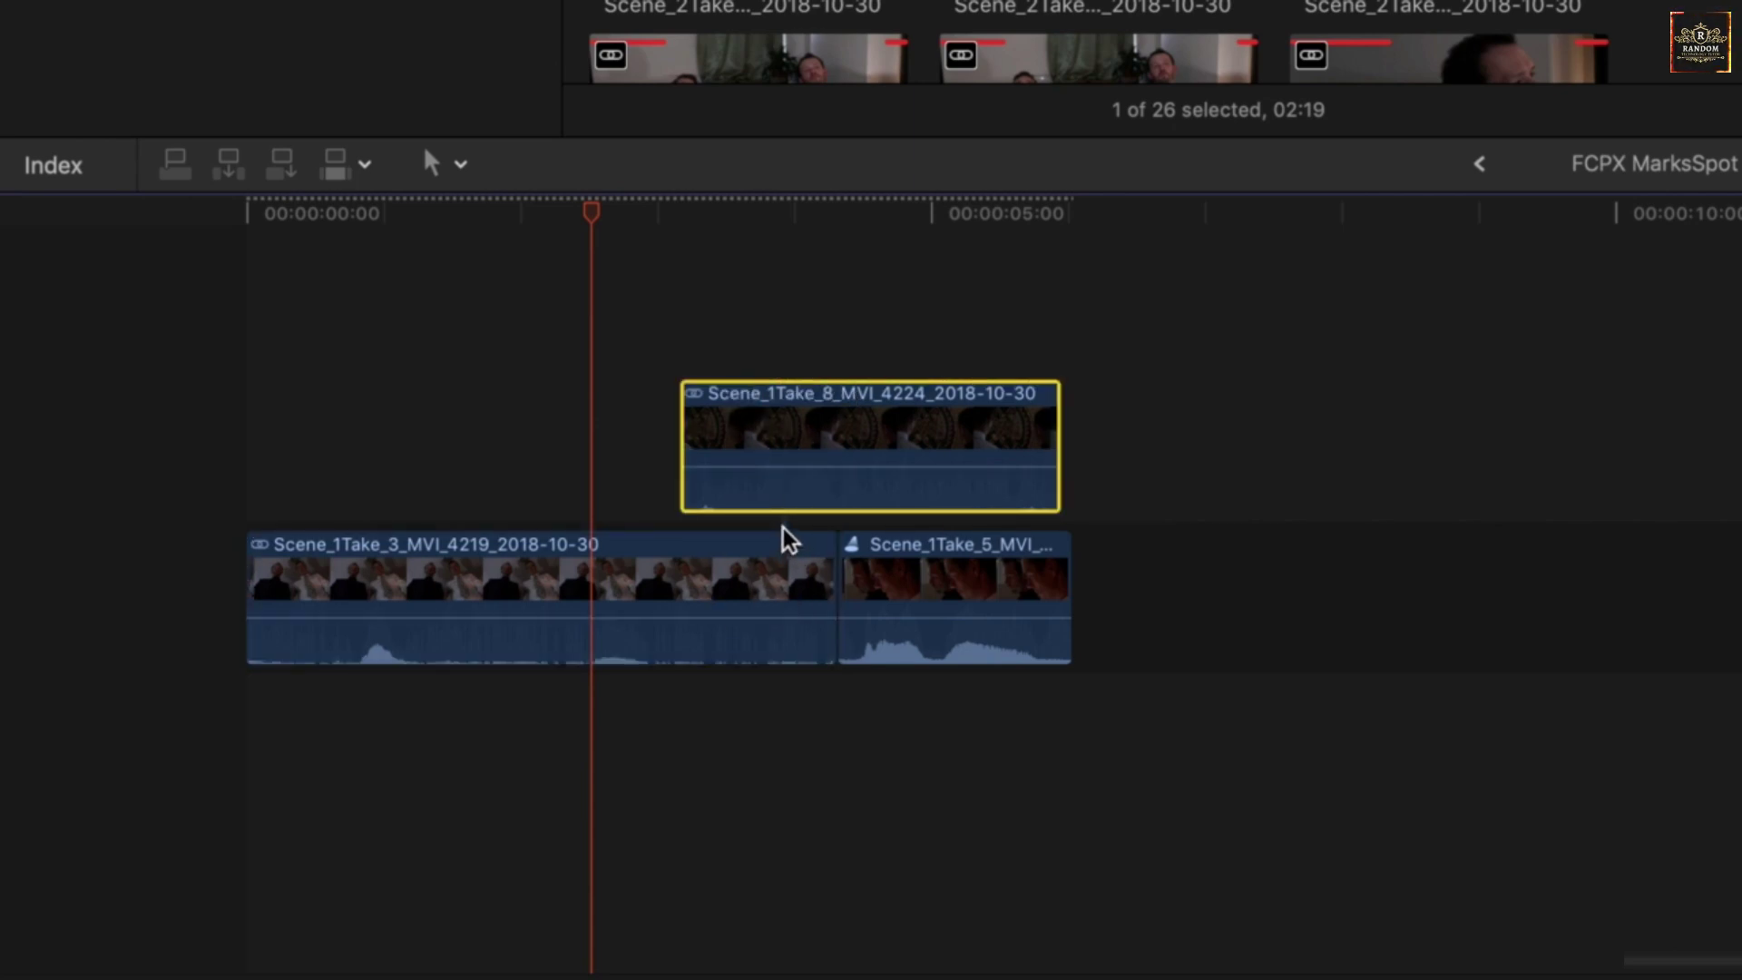
left_click(945, 440)
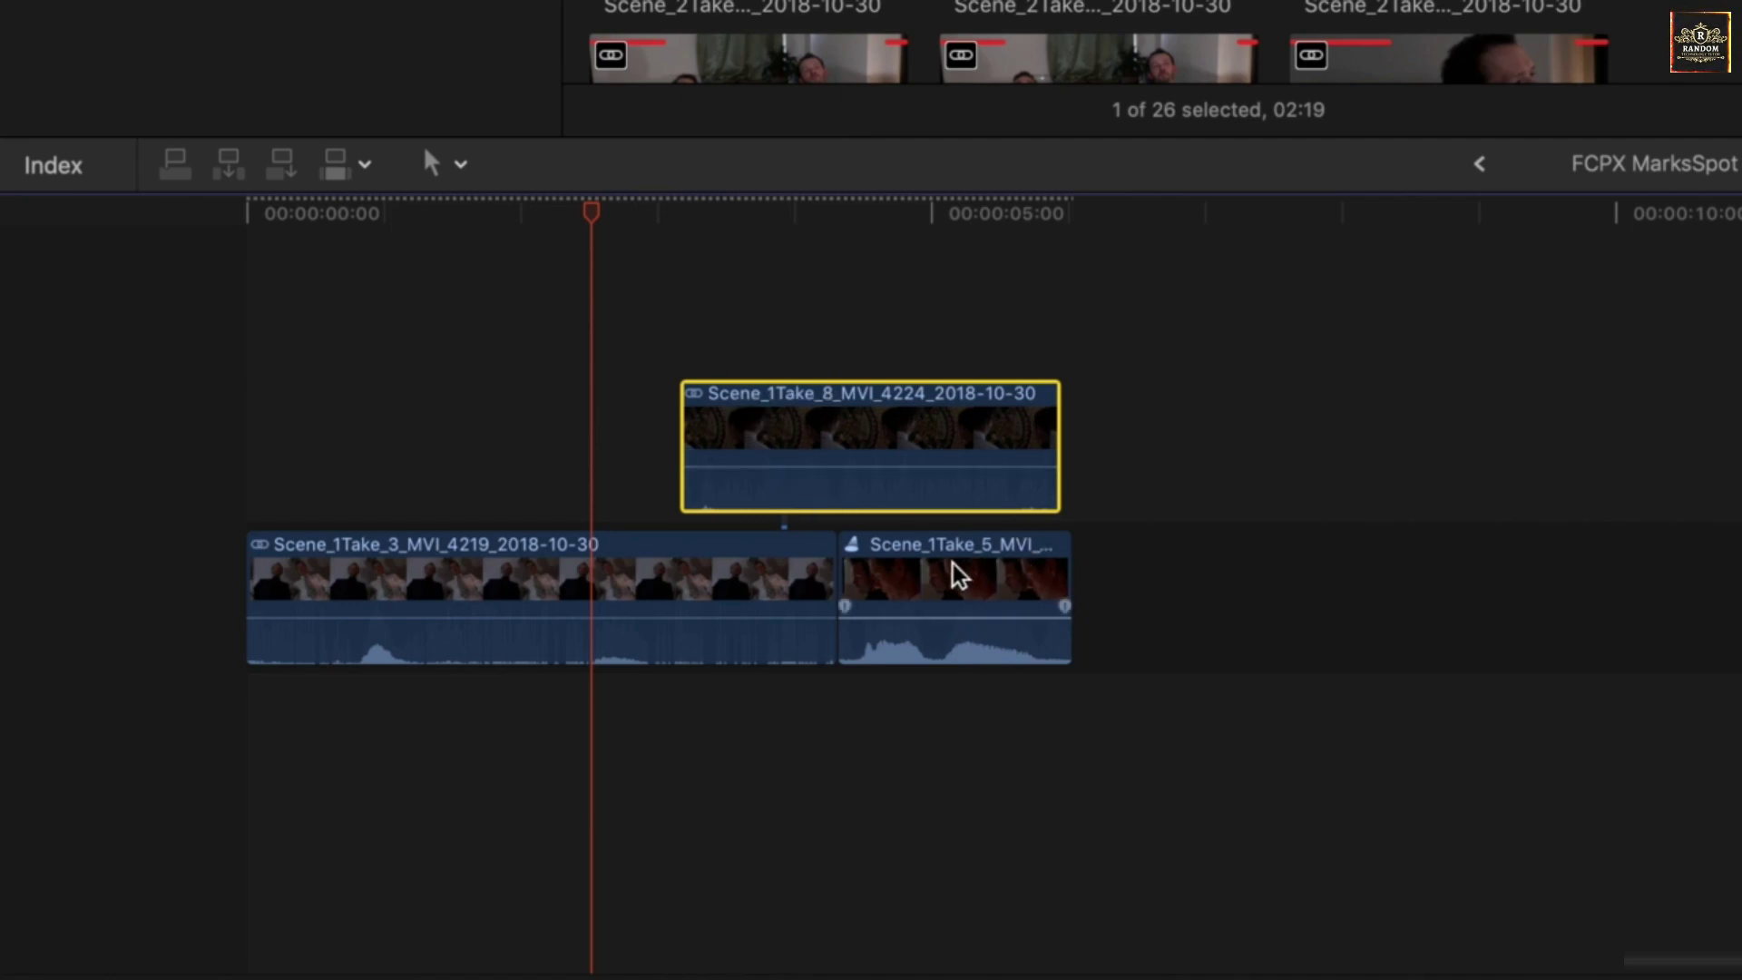
left_click(795, 588)
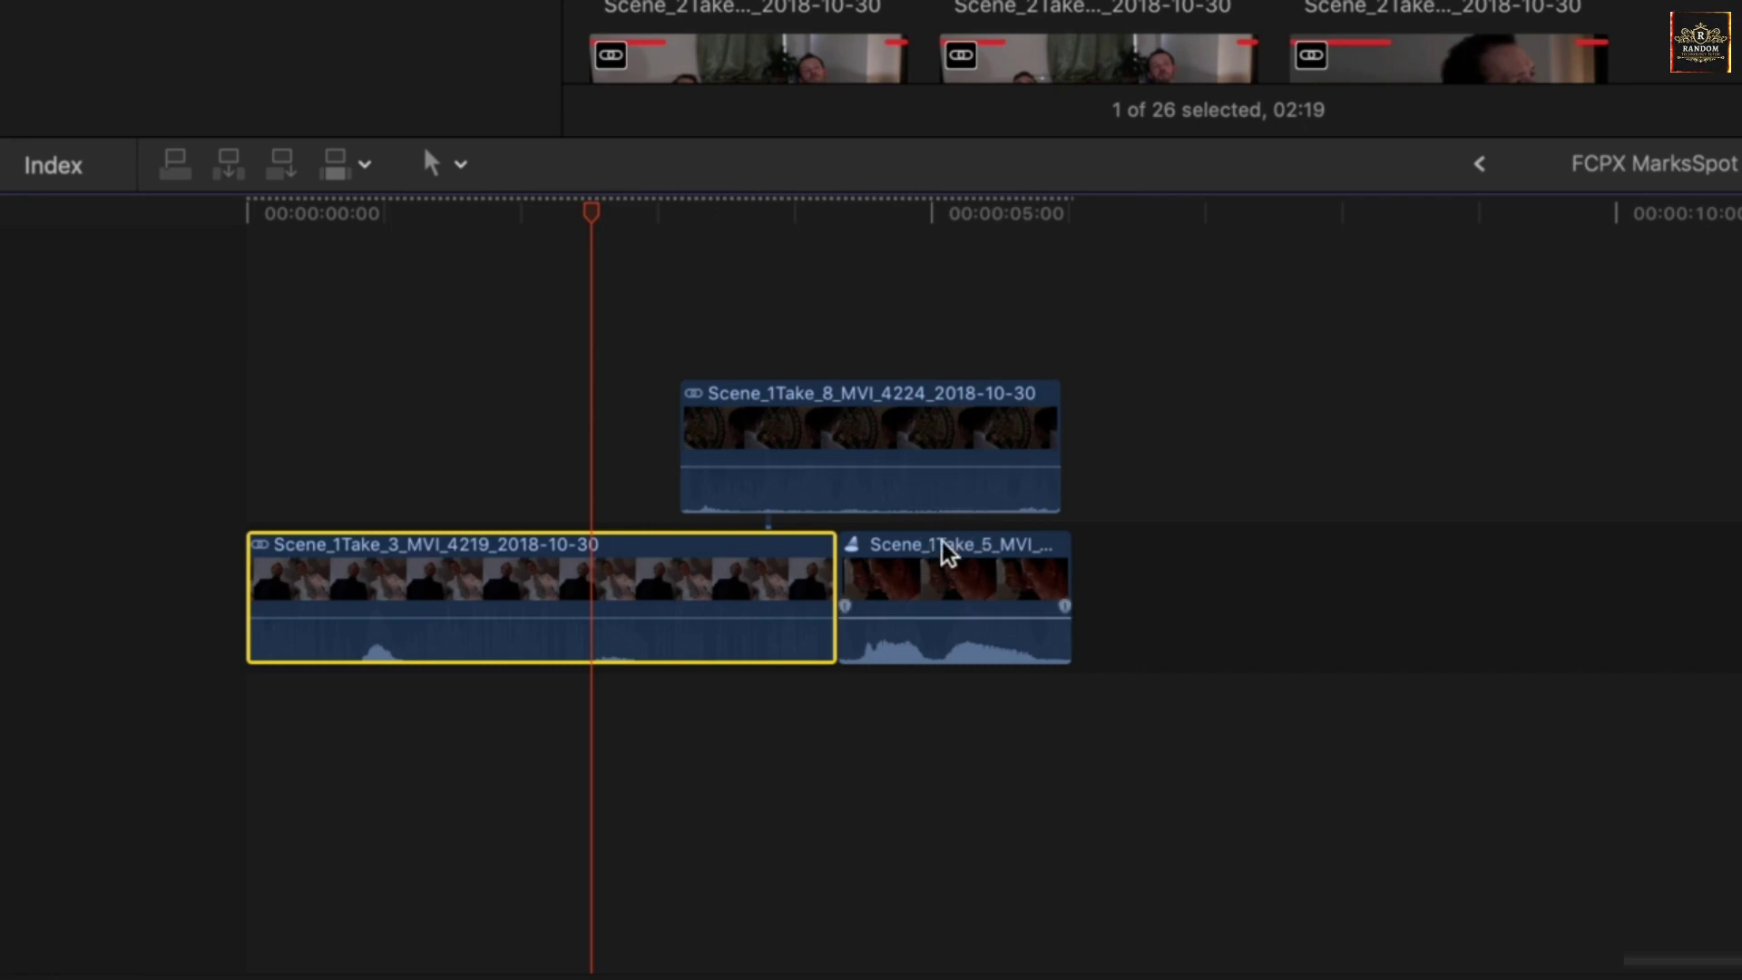
Shift the Scene_1Take_8 connection point onto the Scene_1Take_5 clip, test deleting the Scene_1Take_3 clip and undo the deletion
left_click(921, 497)
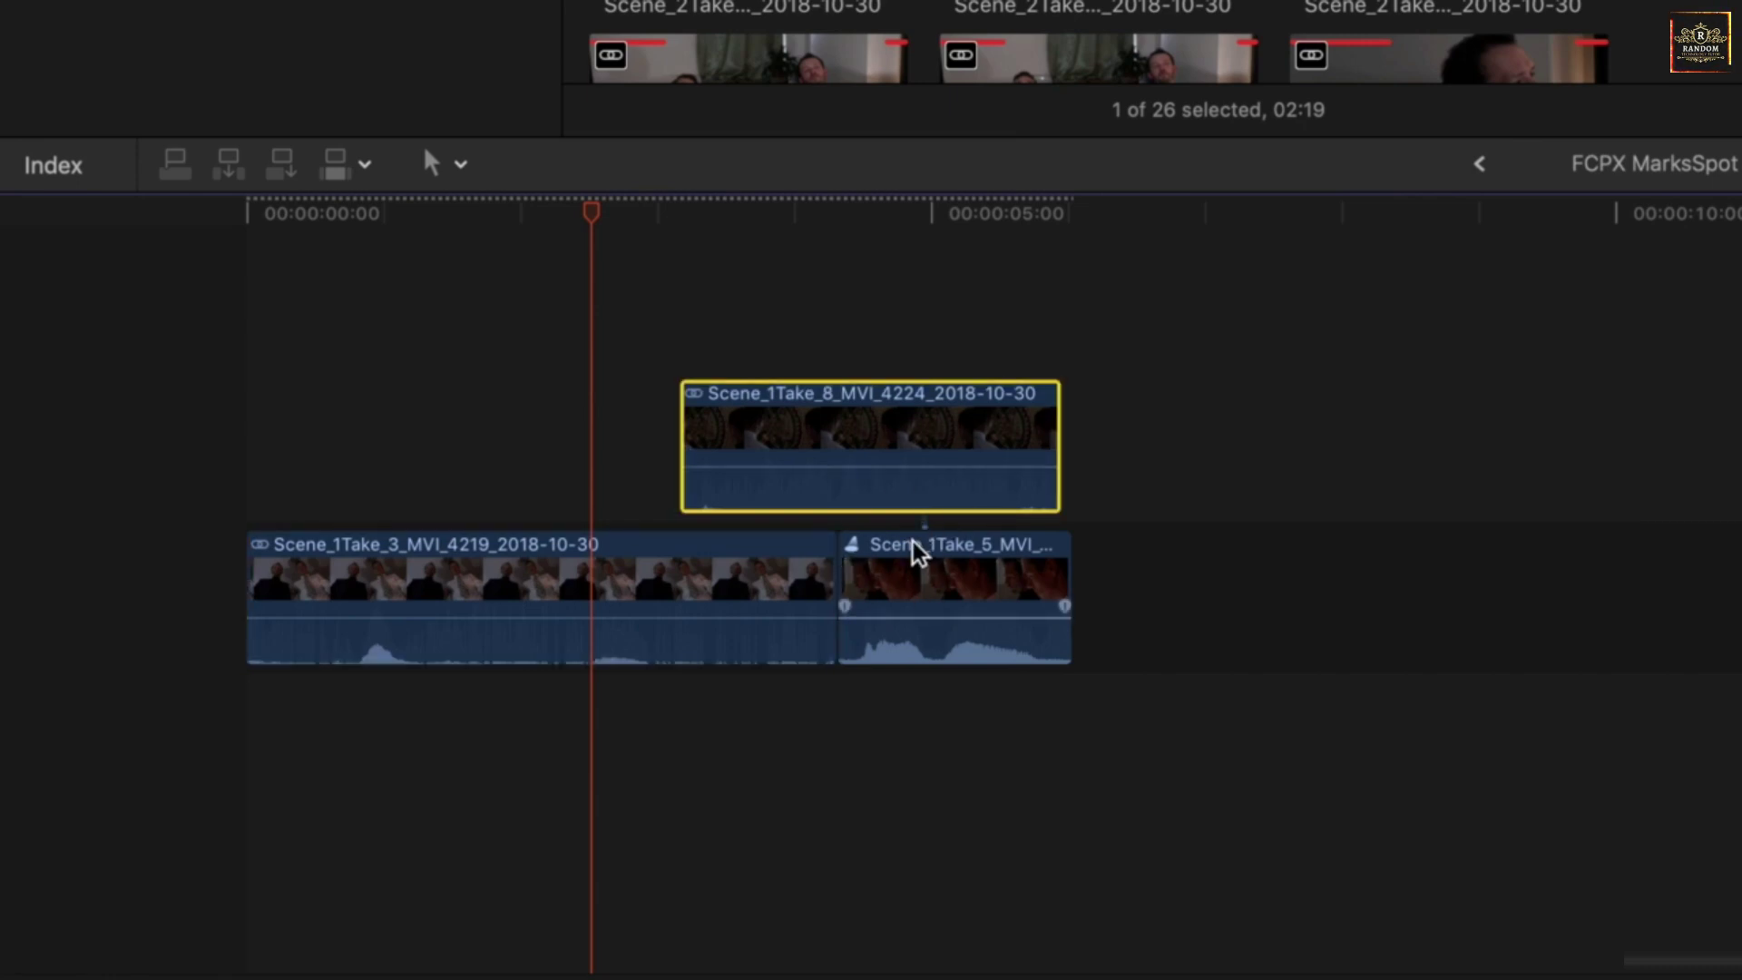
left_click(781, 573)
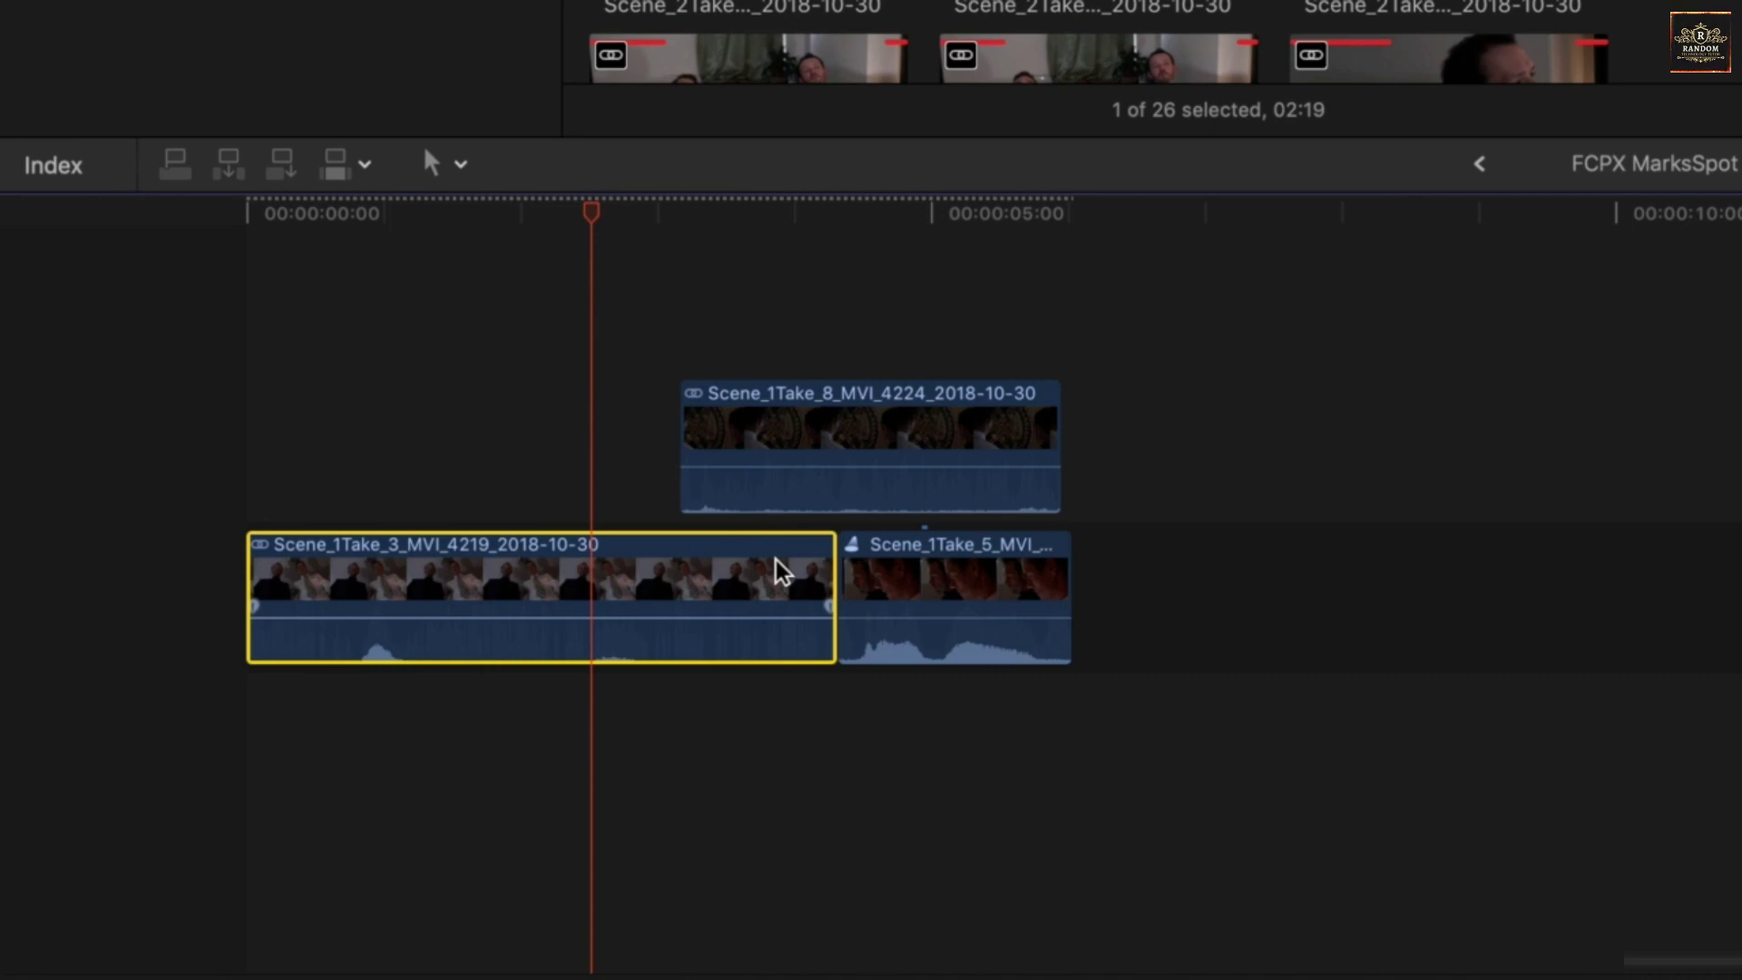
key("Delete")
key("super+z")
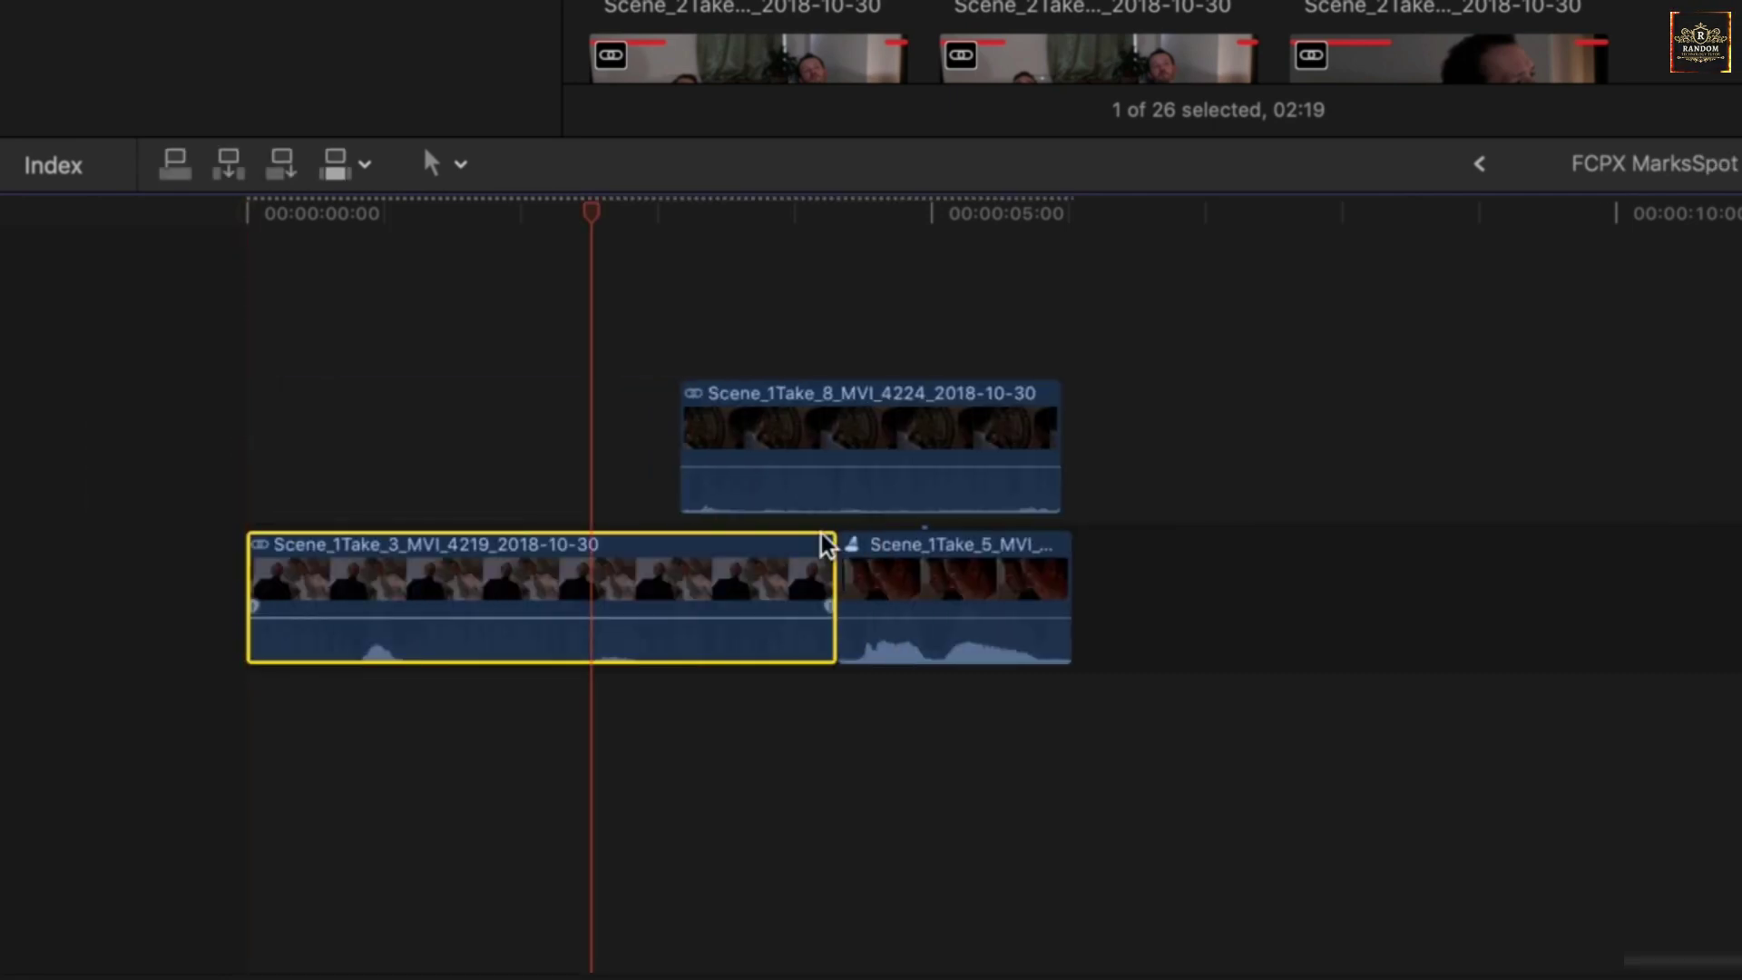
Test deleting the Scene_1Take_5 clip that the Scene_1Take_8 clip is attached to, and undo the deletion
left_click(974, 581)
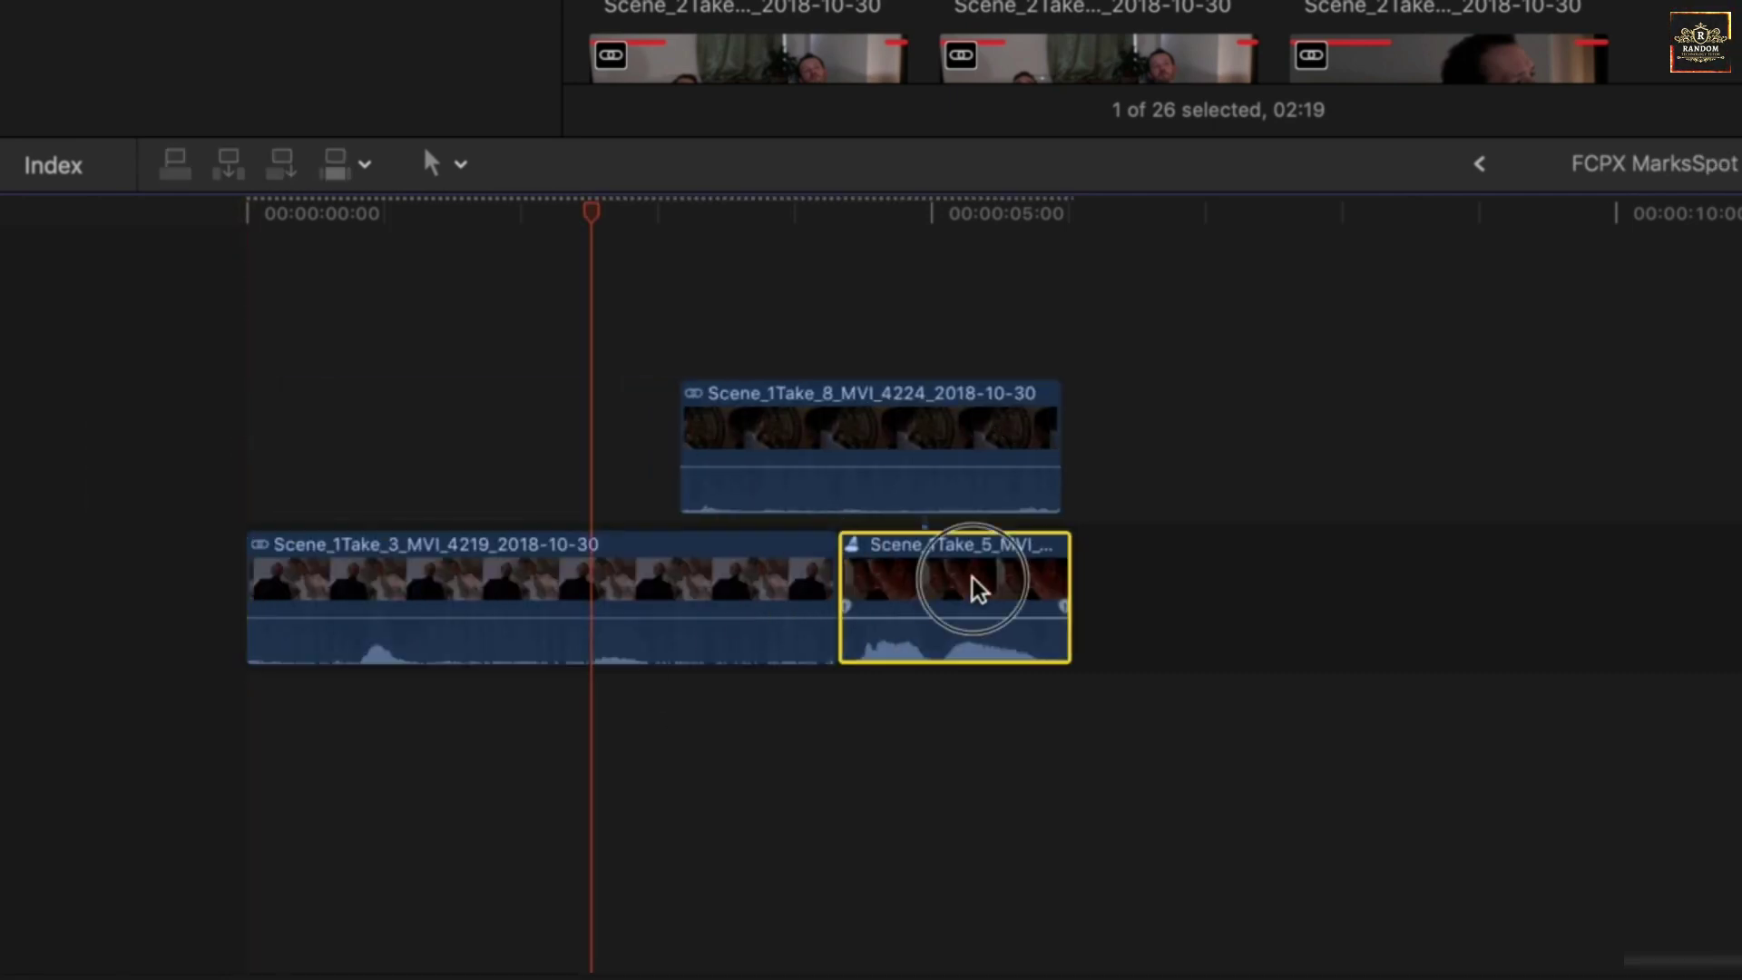
key("Delete")
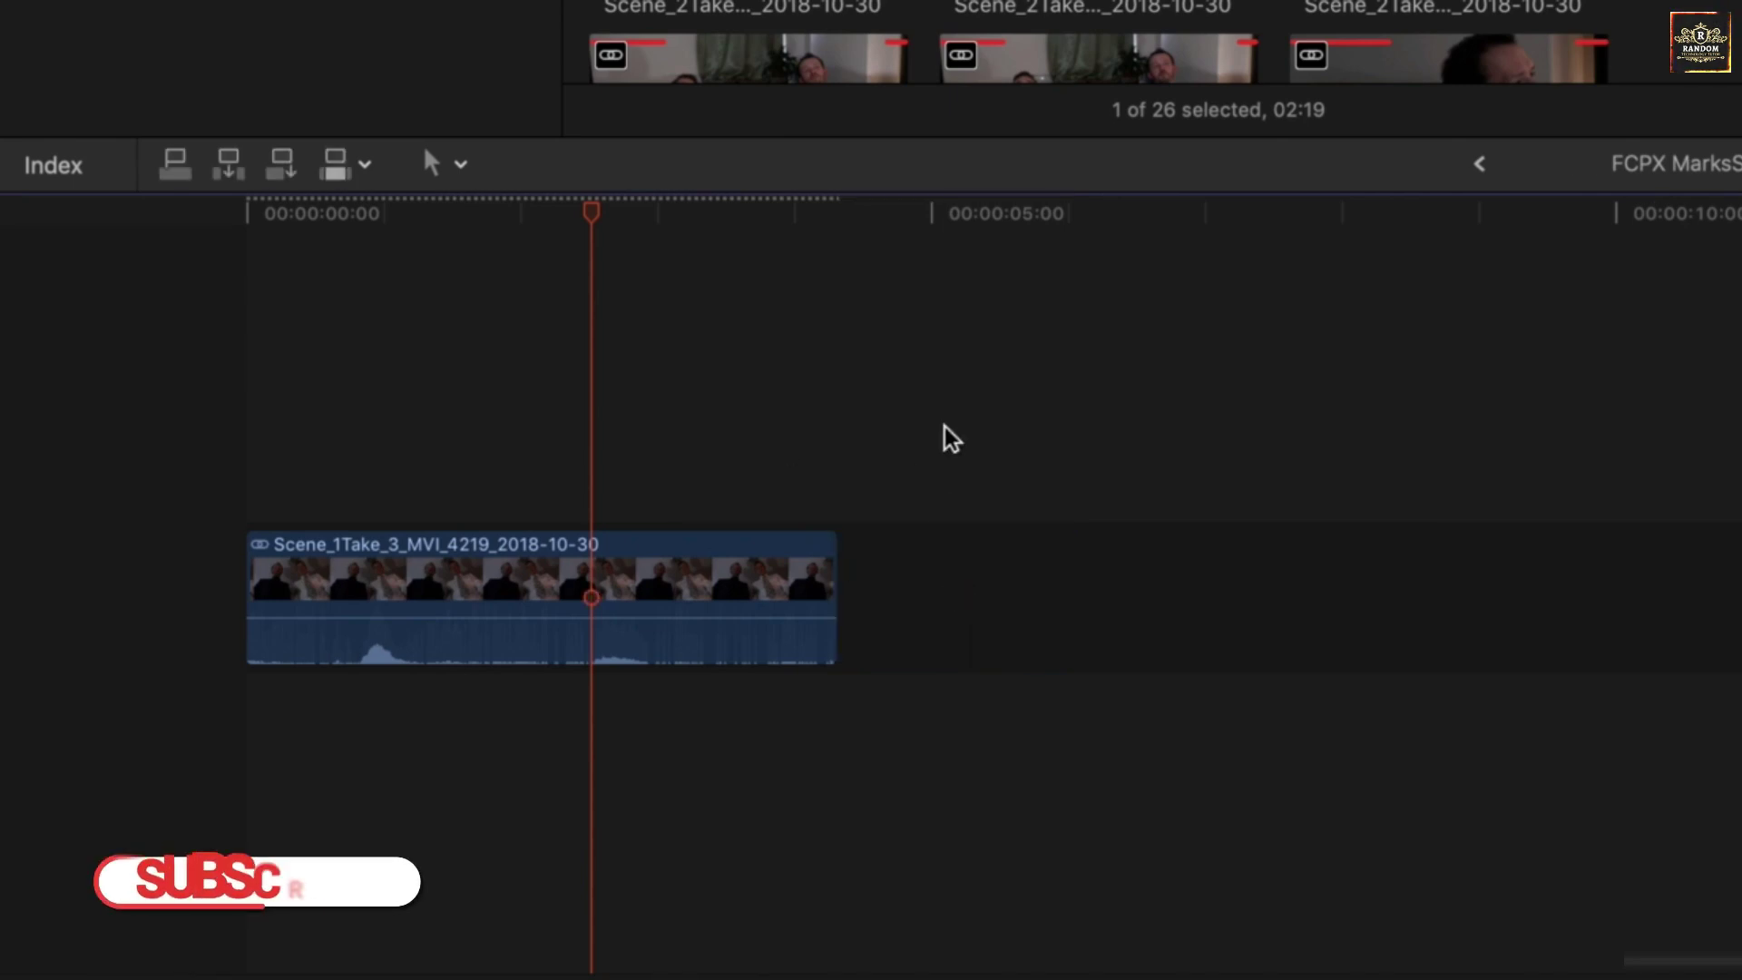
key("super+z")
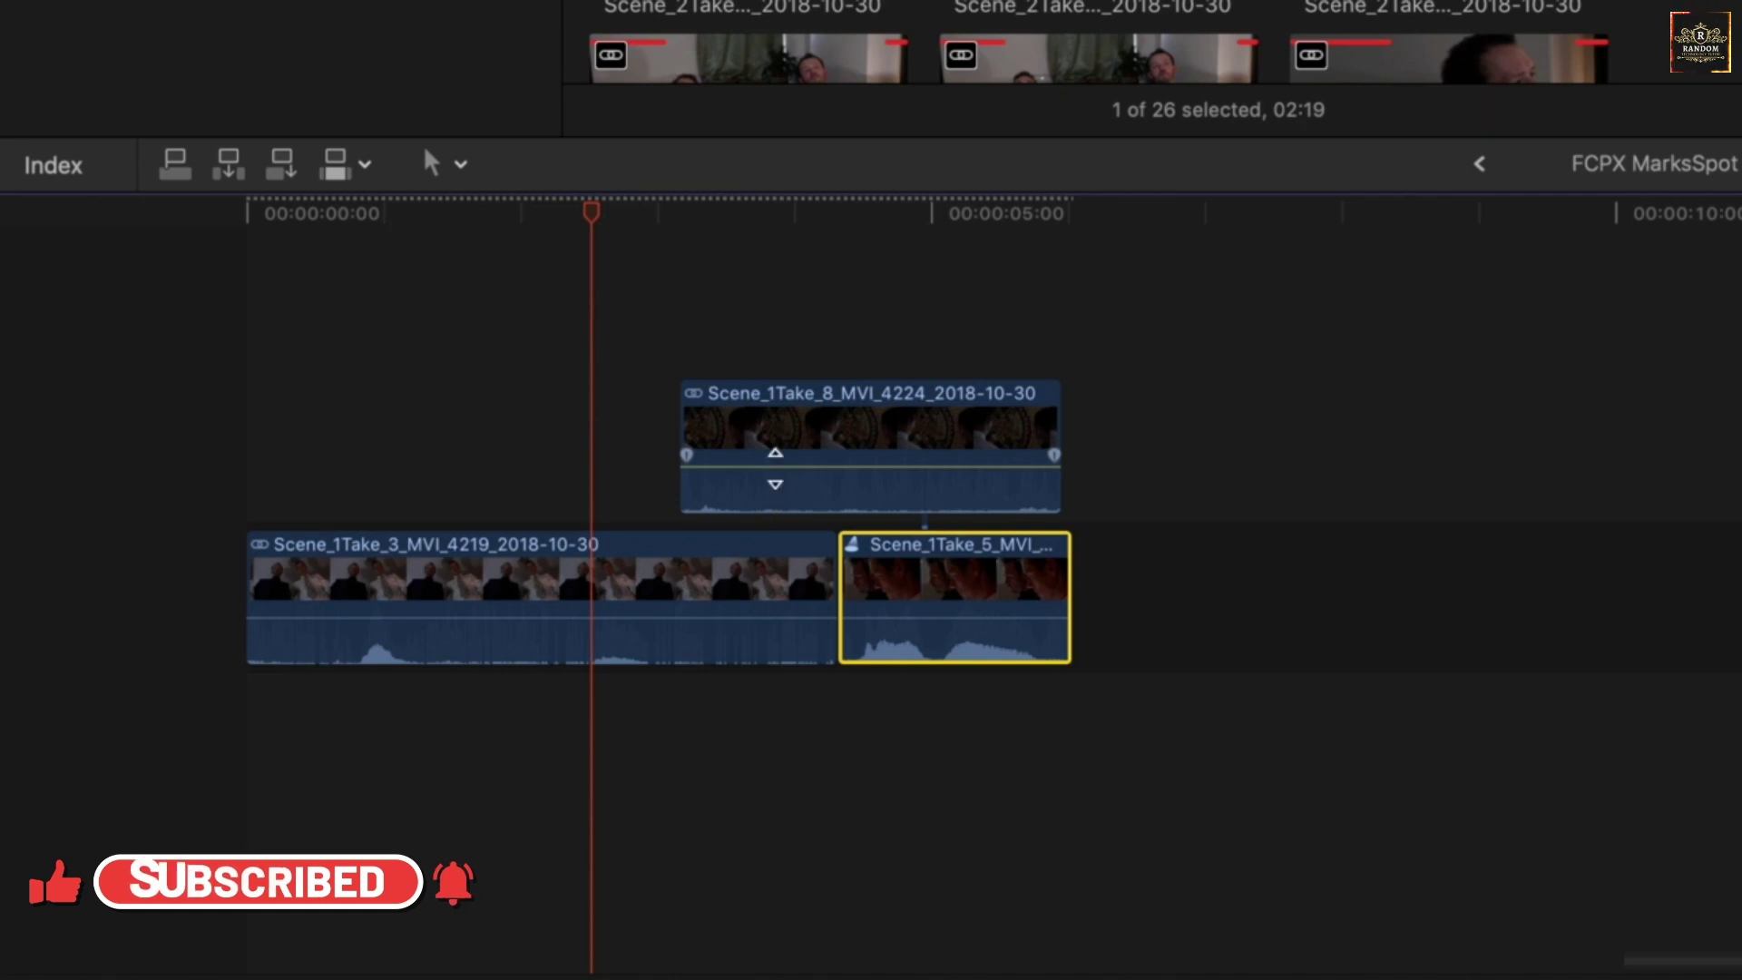
Reattach the Scene_1Take_8 connection point to the Scene_1Take_3 clip, test deleting the Scene_1Take_5 clip and undo the deletion
left_click(771, 458)
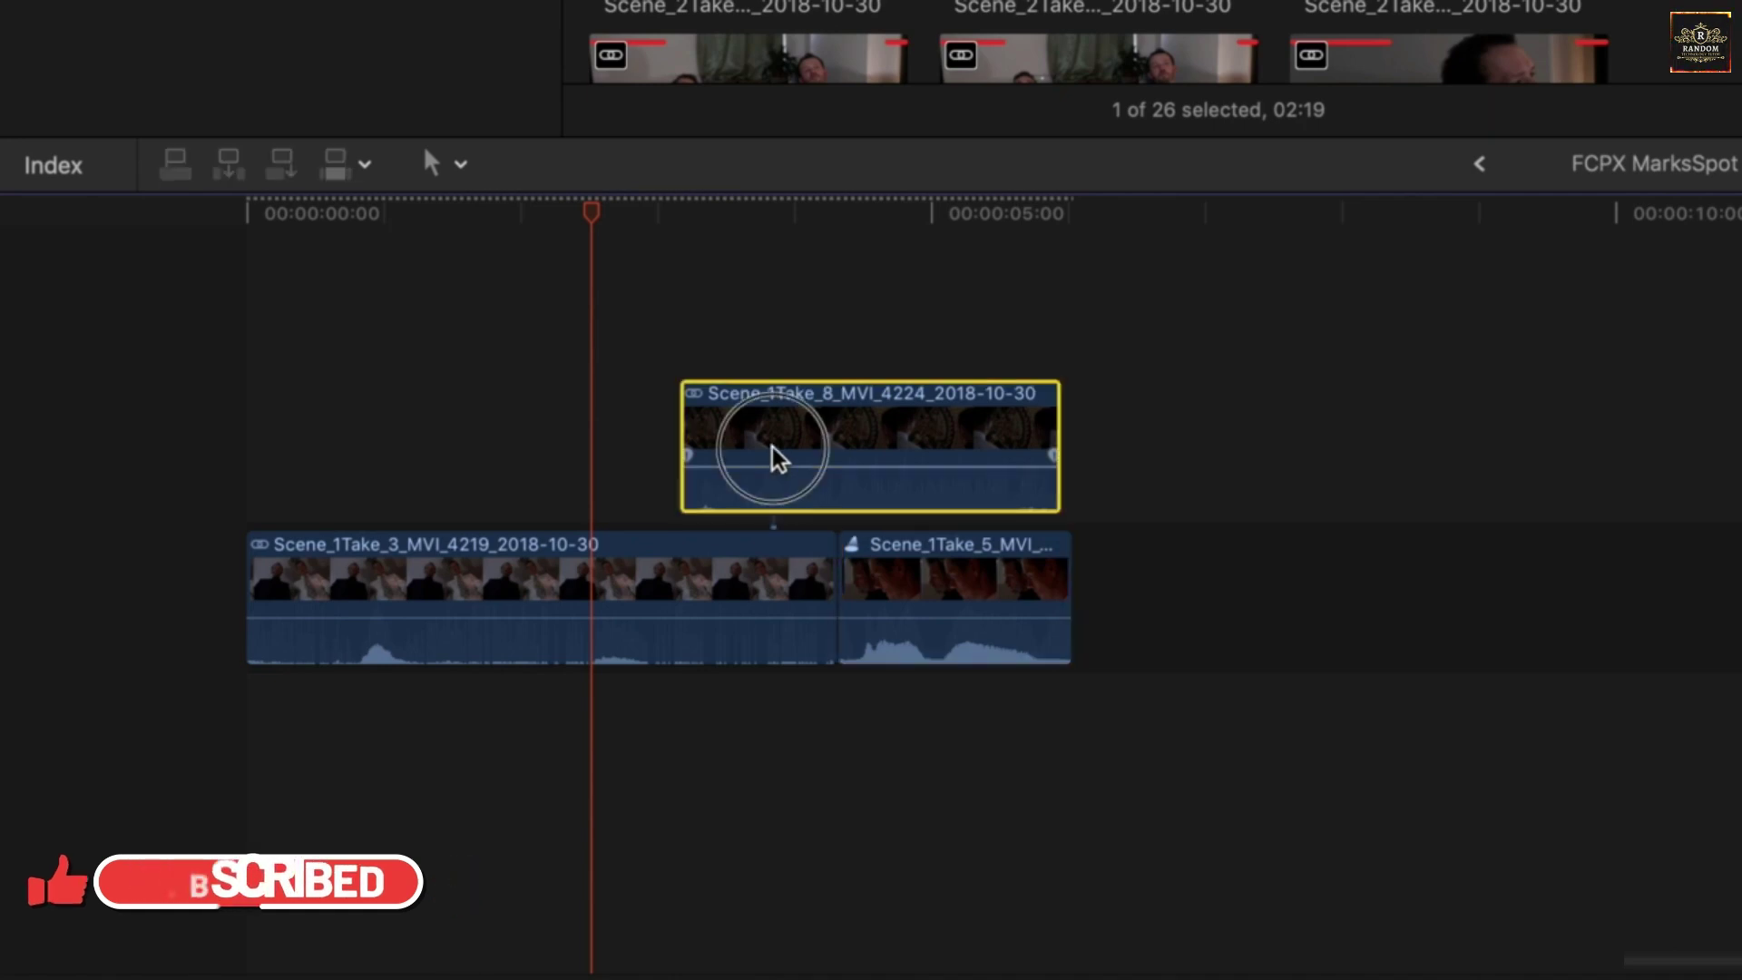
left_click(1013, 568)
key("Delete")
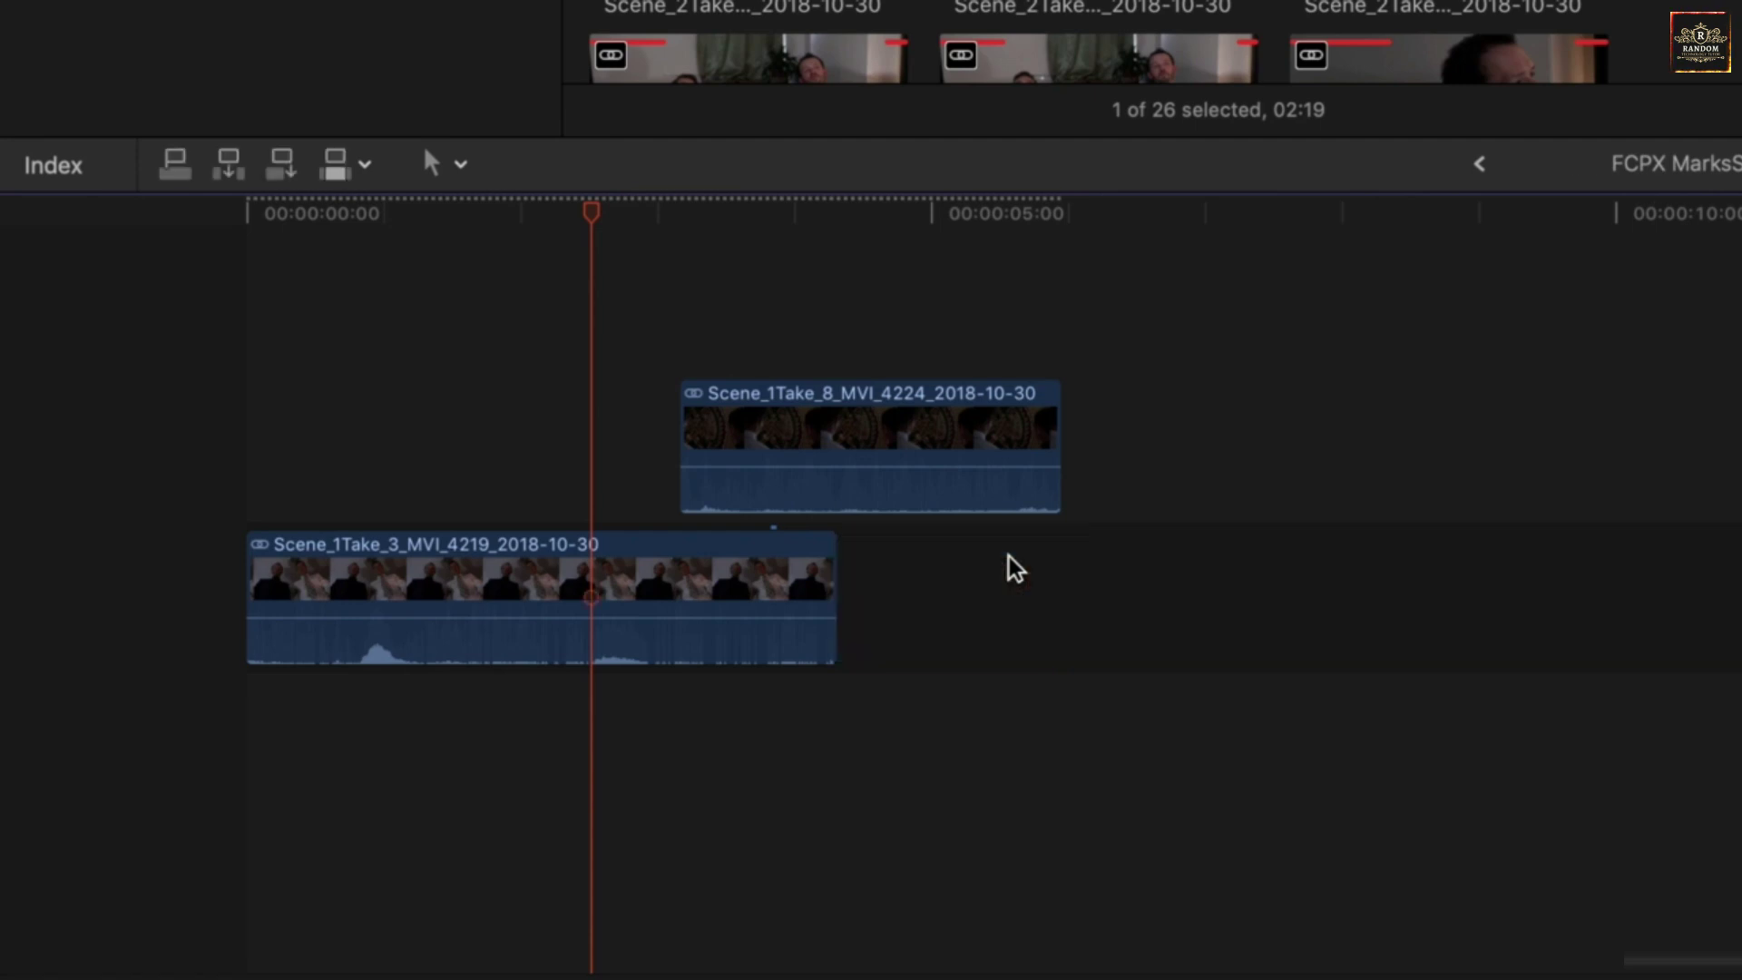
key("super+z")
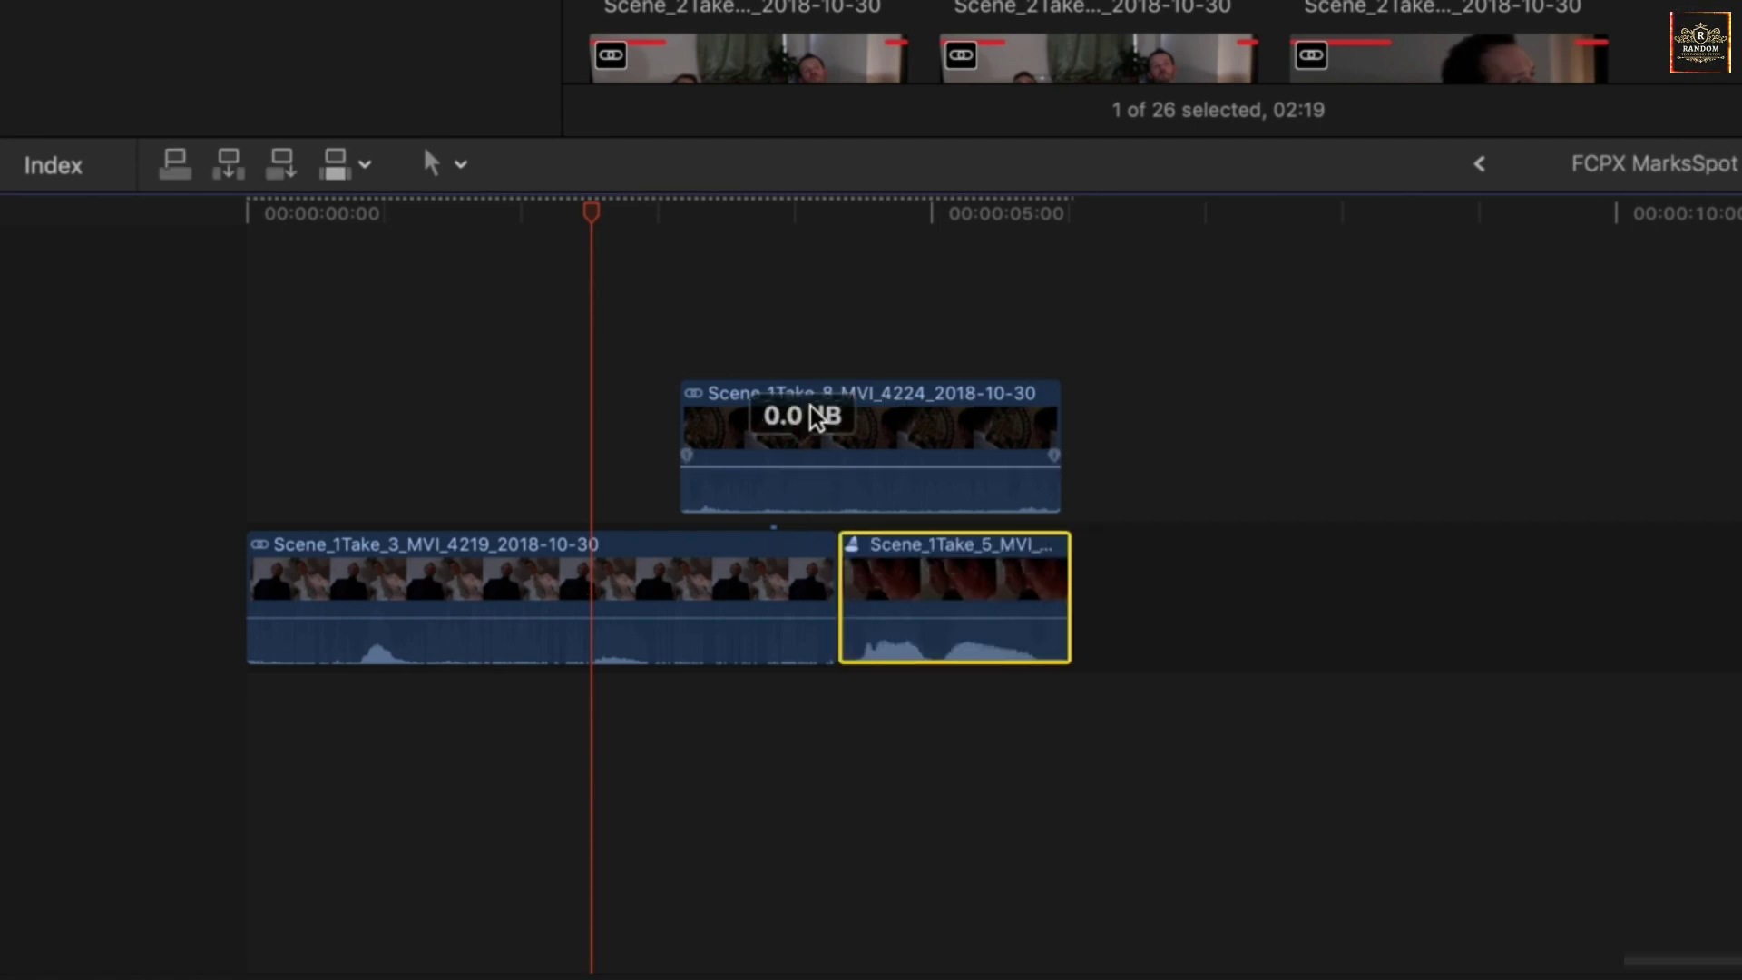
Move the connected Scene_1Take_8 clip near the start of the Scene_1Take_3 clip and shorten its end
left_click(785, 439)
left_click_drag(785, 439, 439, 437)
left_click_drag(690, 432, 610, 432)
Lift the Scene_1Take_5 clip out of the primary storyline and connect it above Scene_1Take_3, directly after Scene_1Take_8
left_click(930, 547)
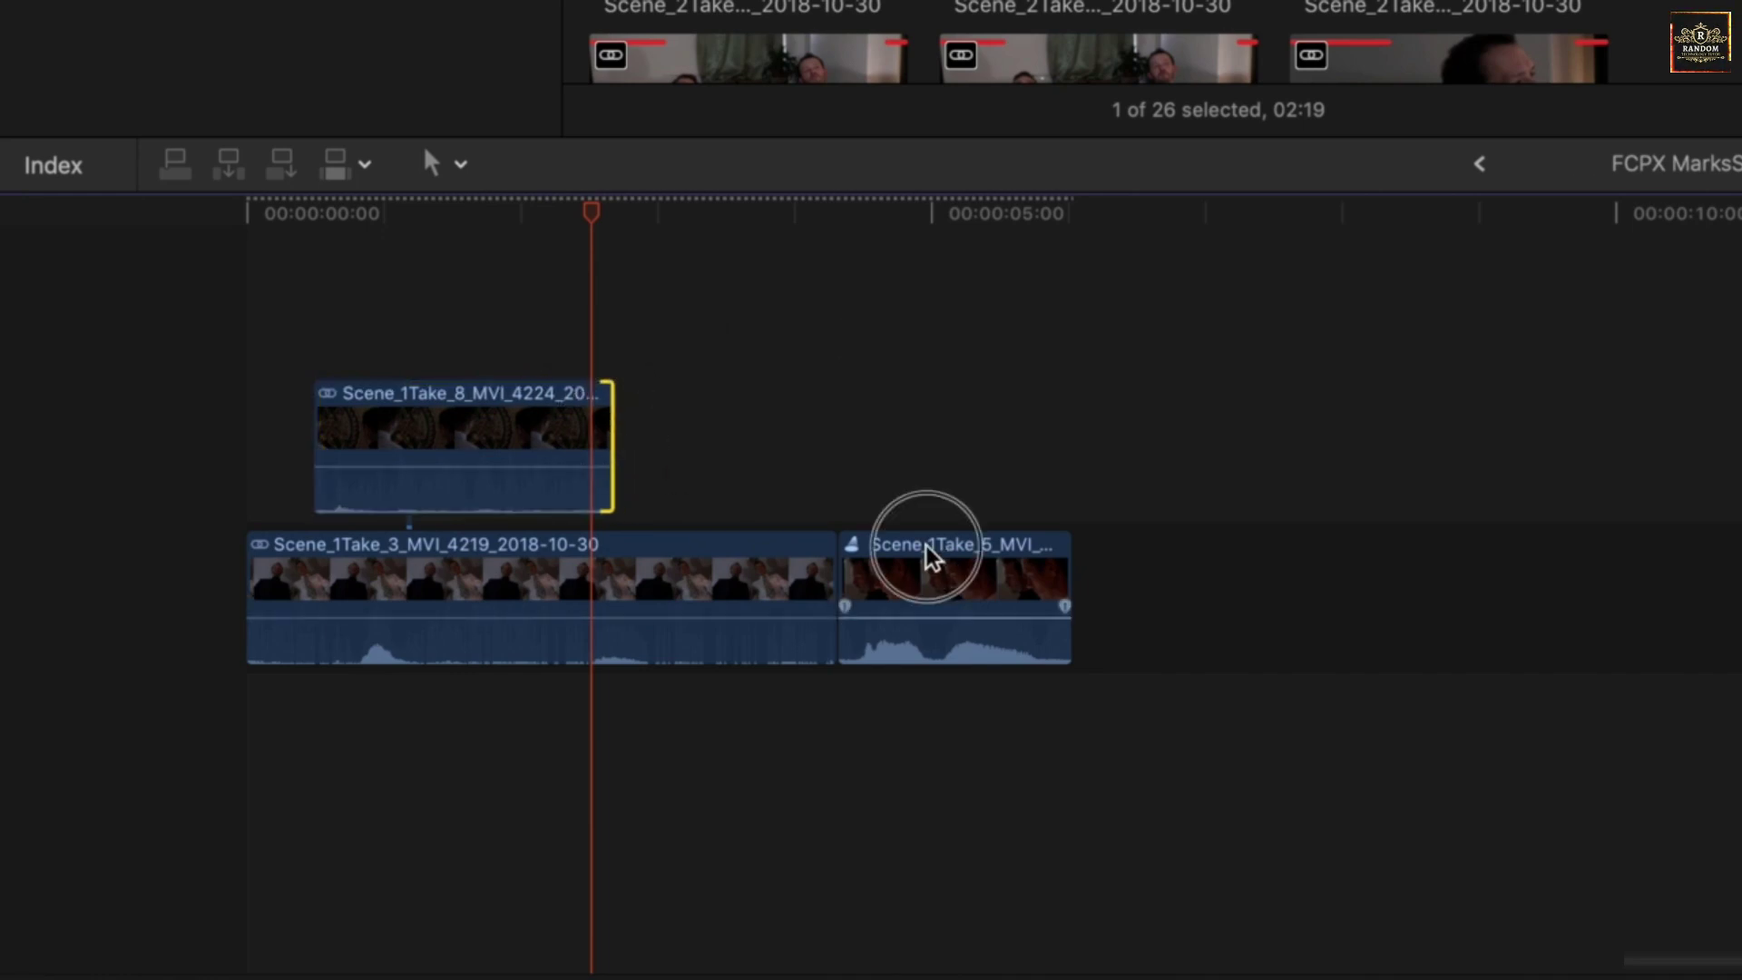
left_click_drag(939, 562, 711, 404)
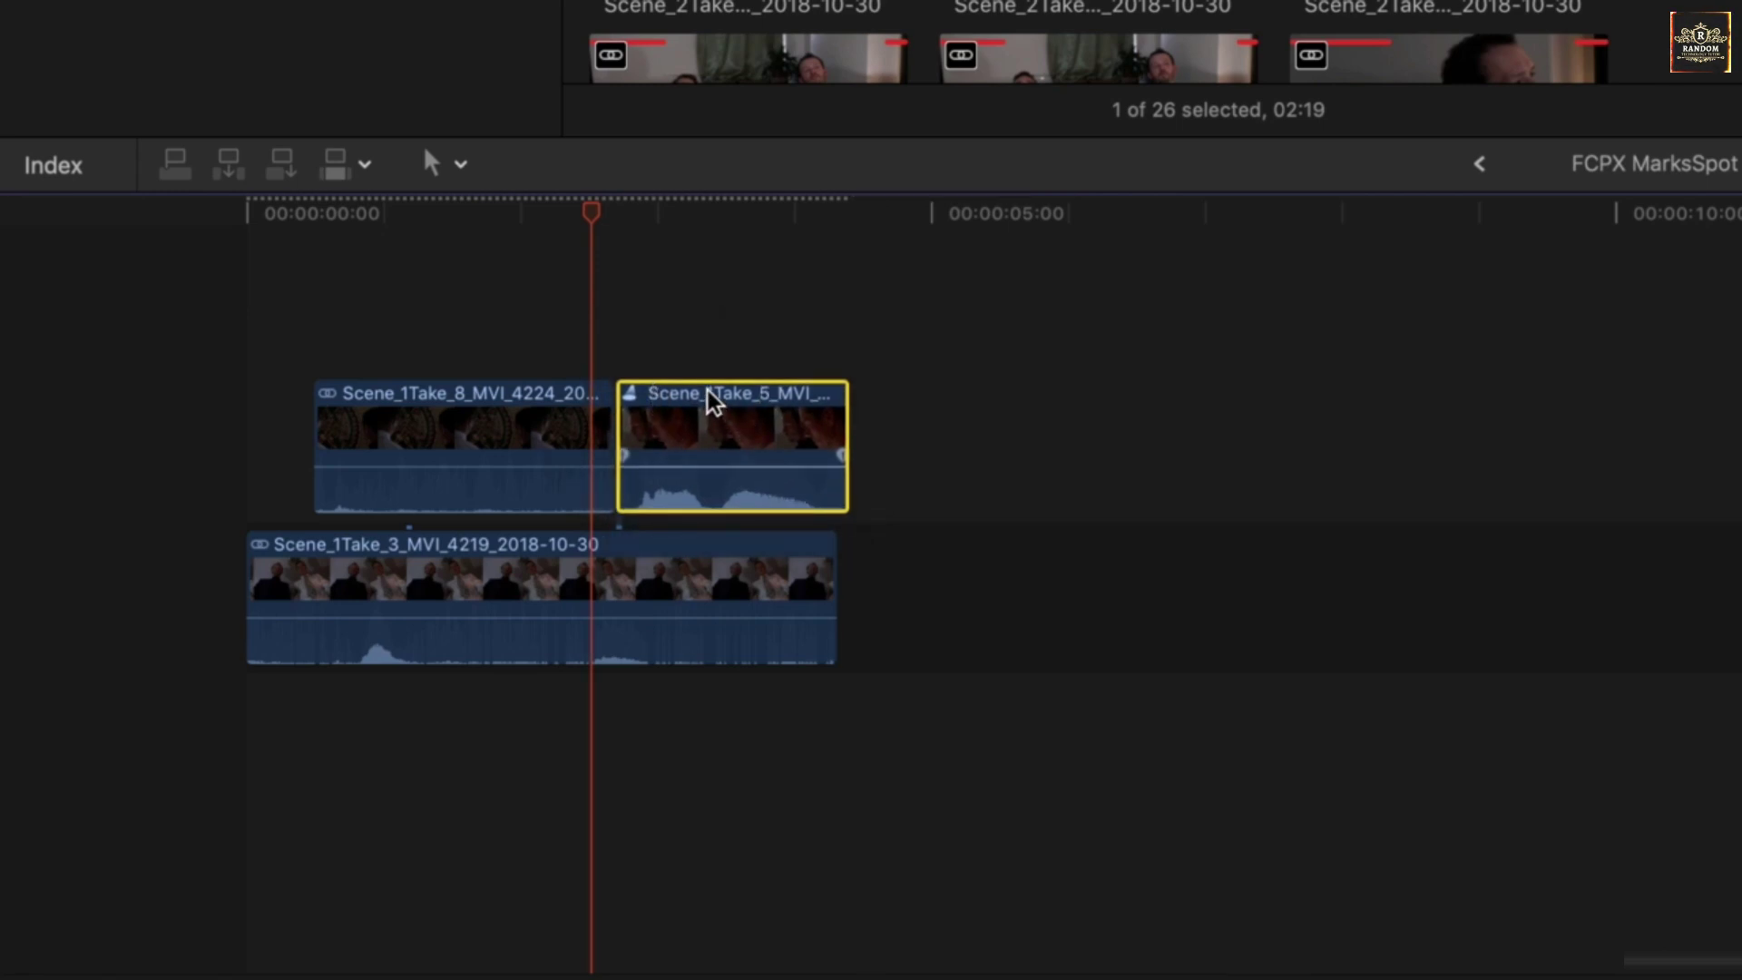
mouse_move(719, 556)
left_mouse_down()
mouse_move(879, 568)
mouse_move(1151, 548)
mouse_move(716, 584)
left_mouse_up()
left_click_drag(512, 573, 717, 557)
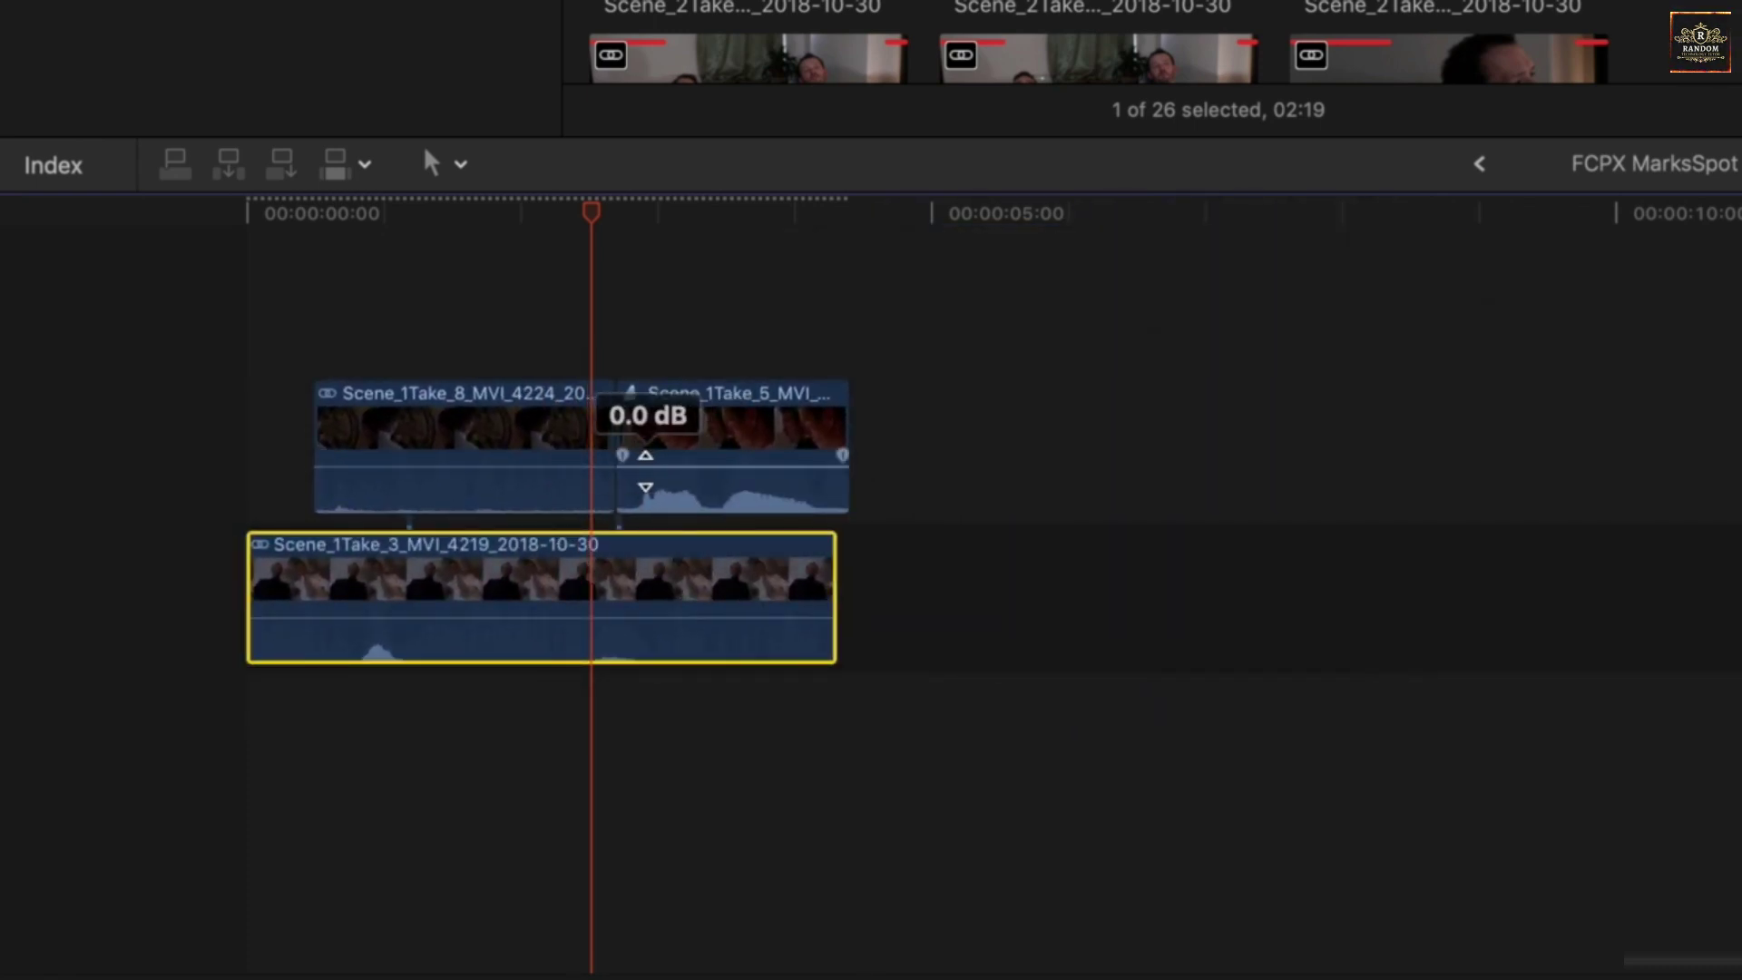
Add a transition between the connected Scene_1Take_8 and Scene_1Take_5 clips and select the secondary storyline holding them
left_click(613, 446)
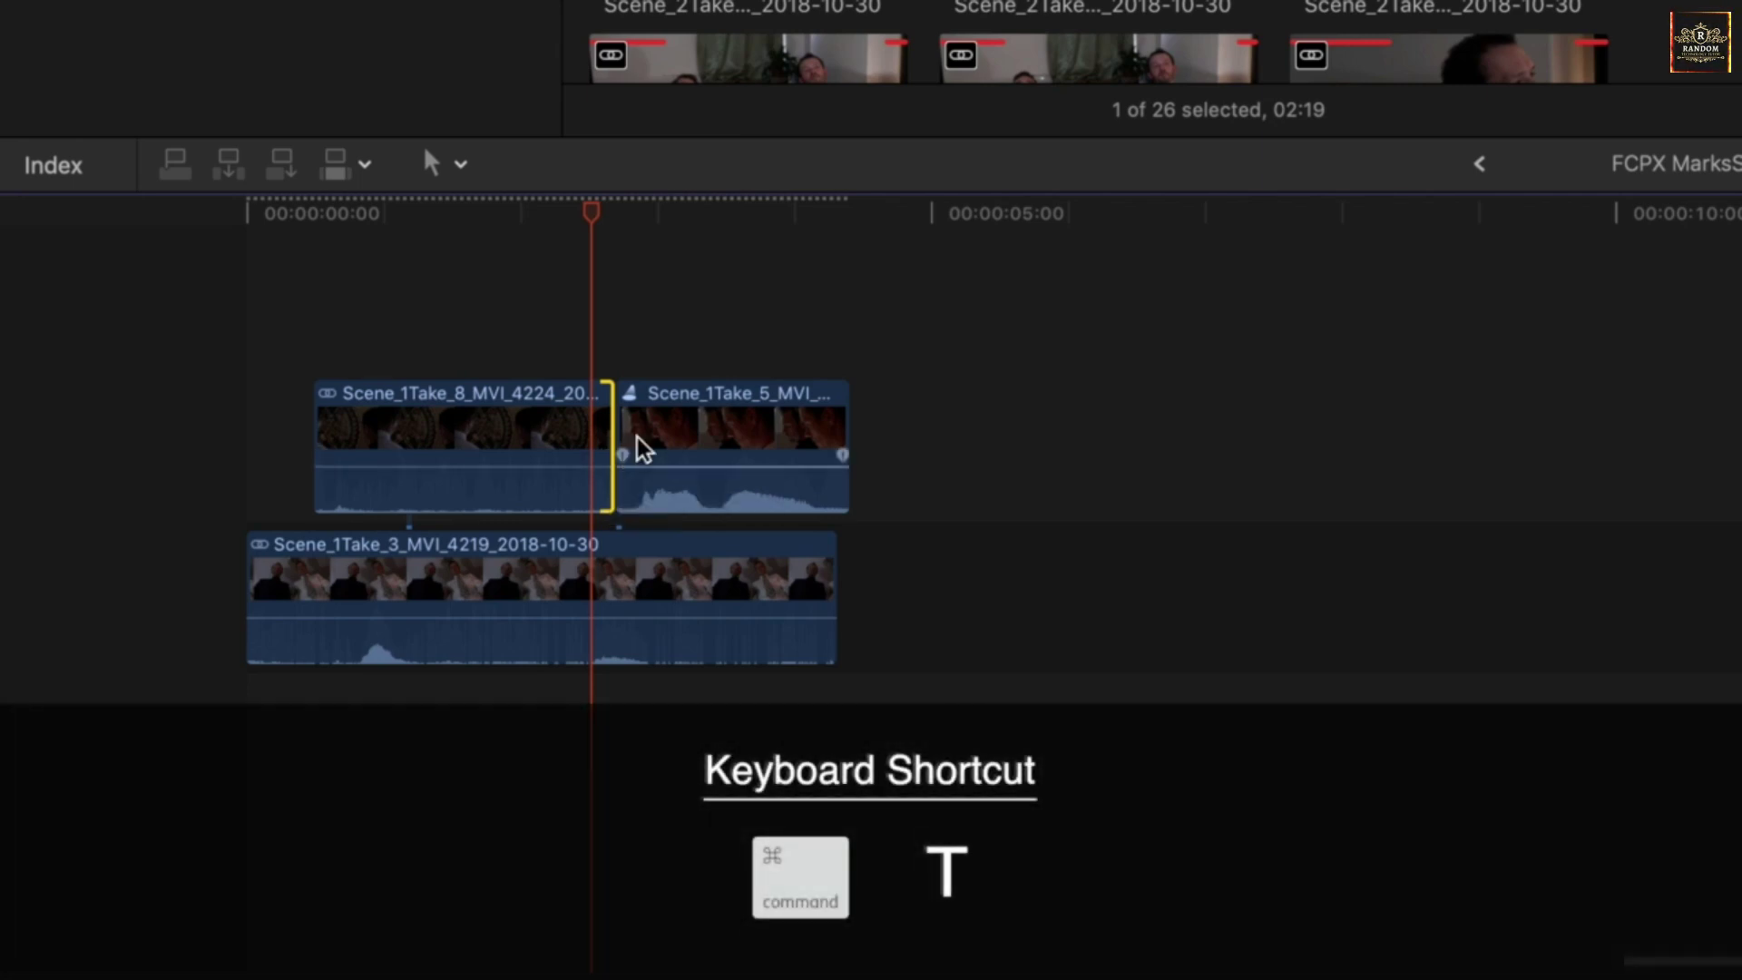
key("super+t")
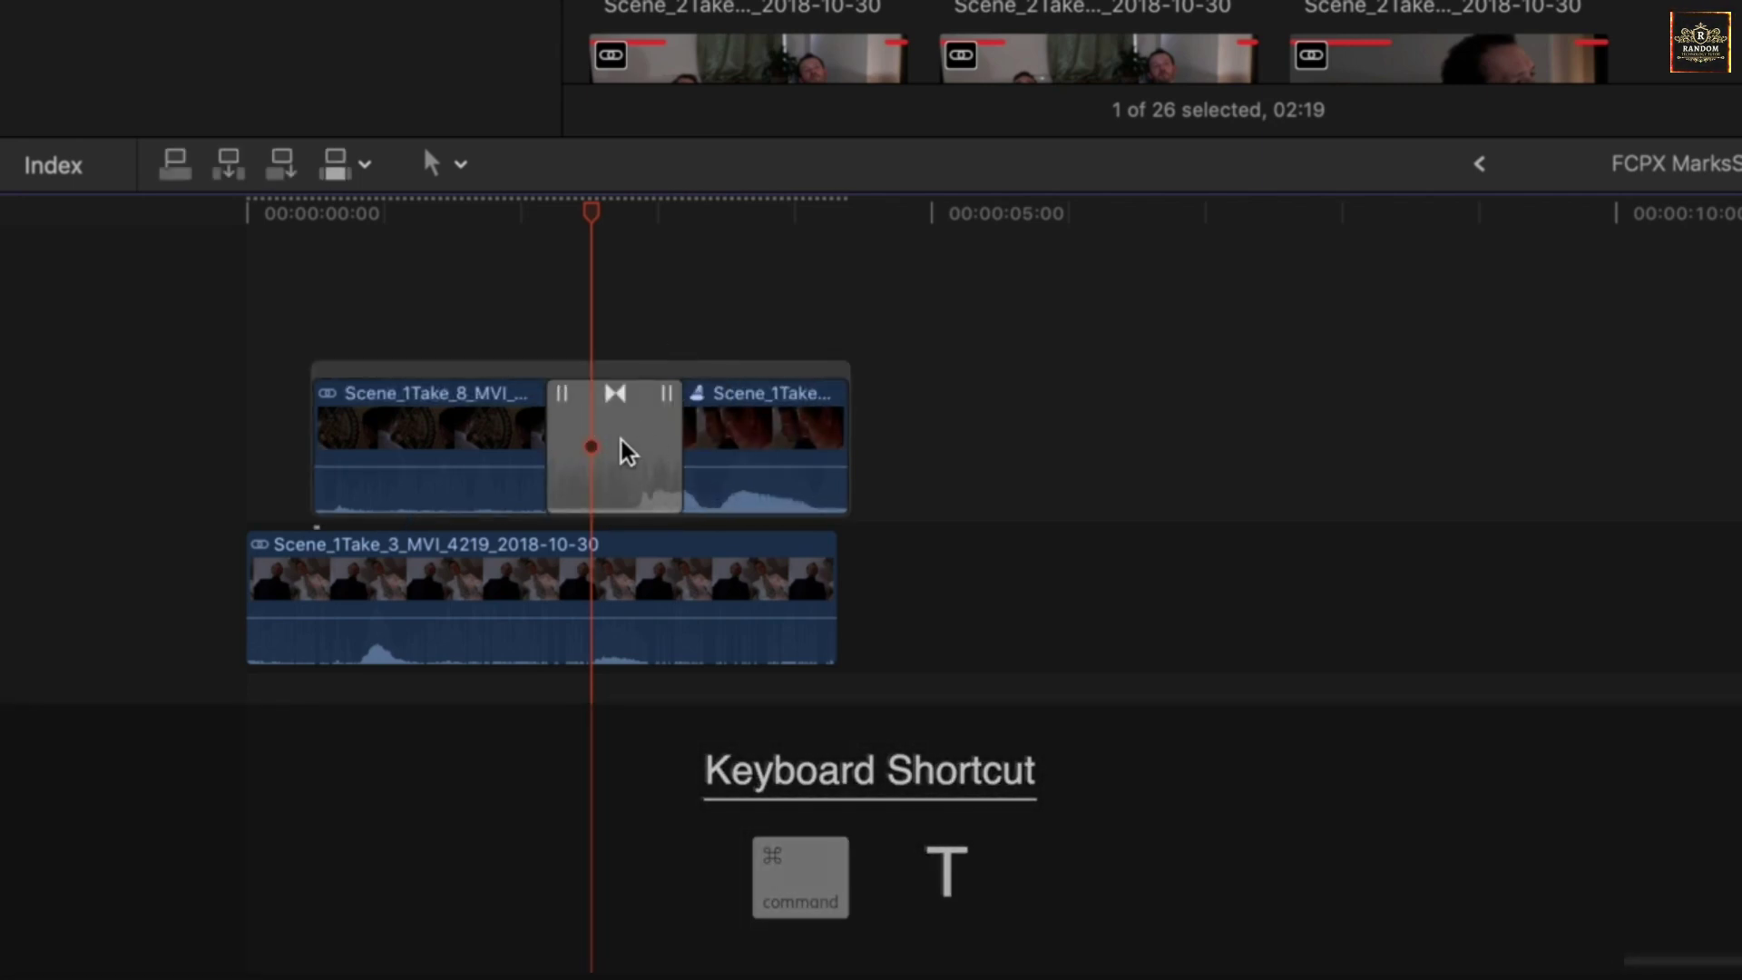
left_click(661, 430)
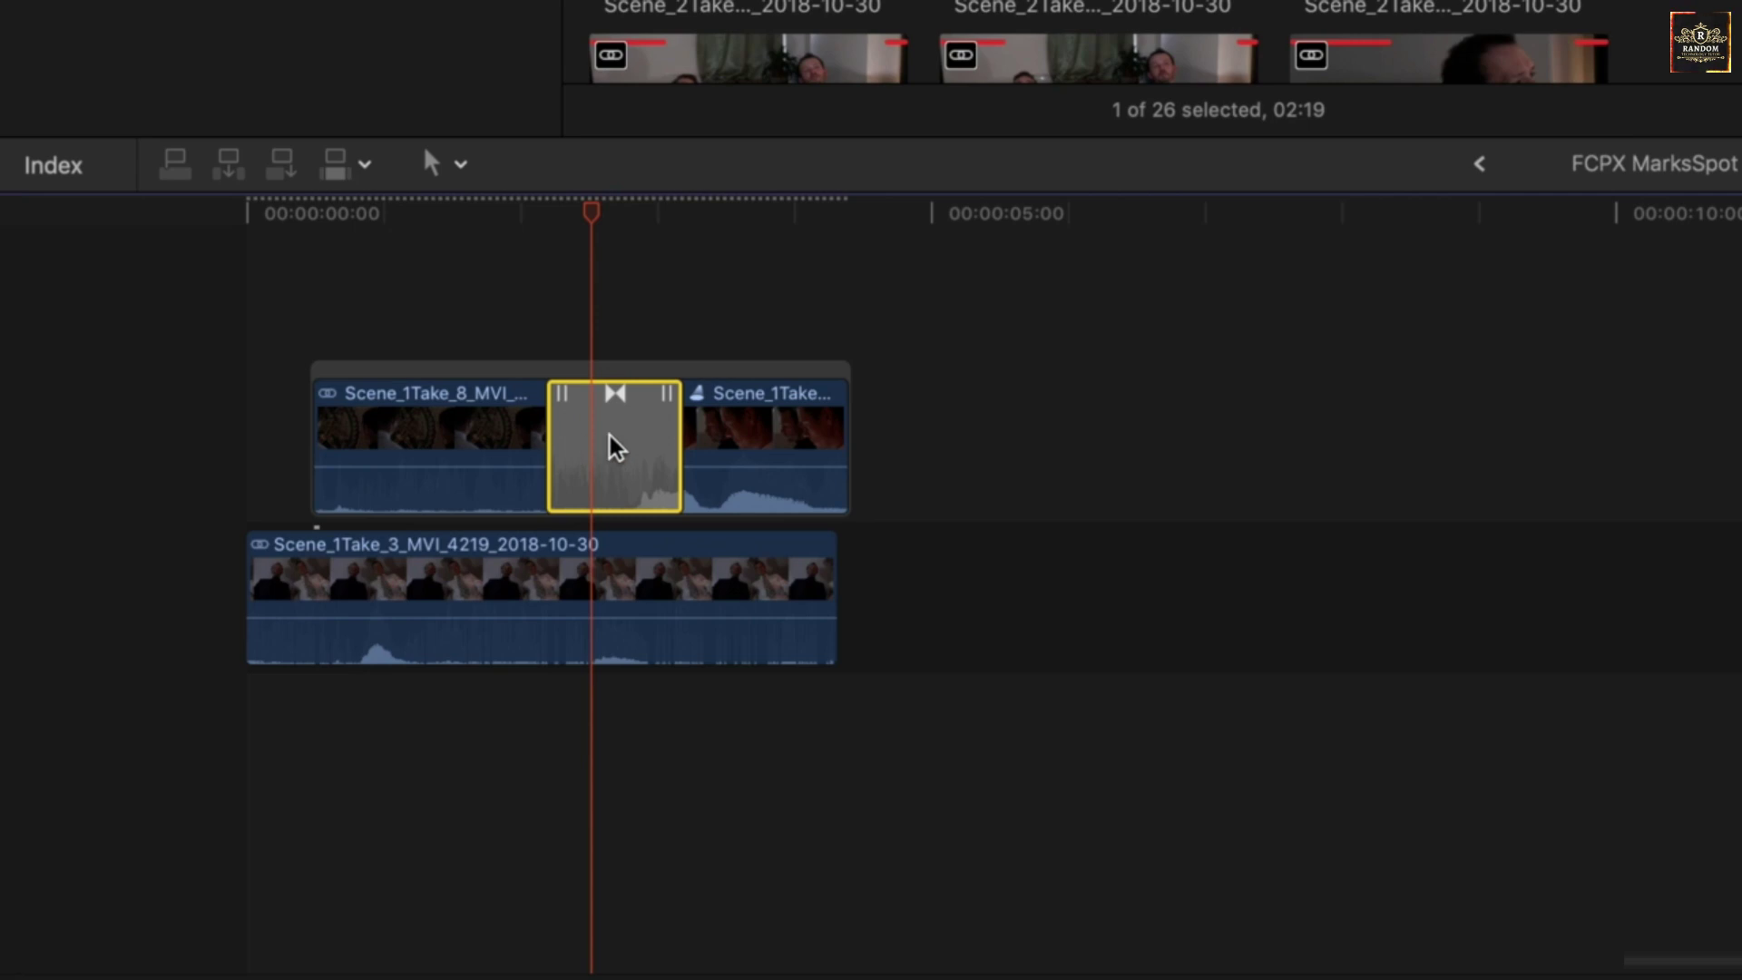
left_click(358, 373)
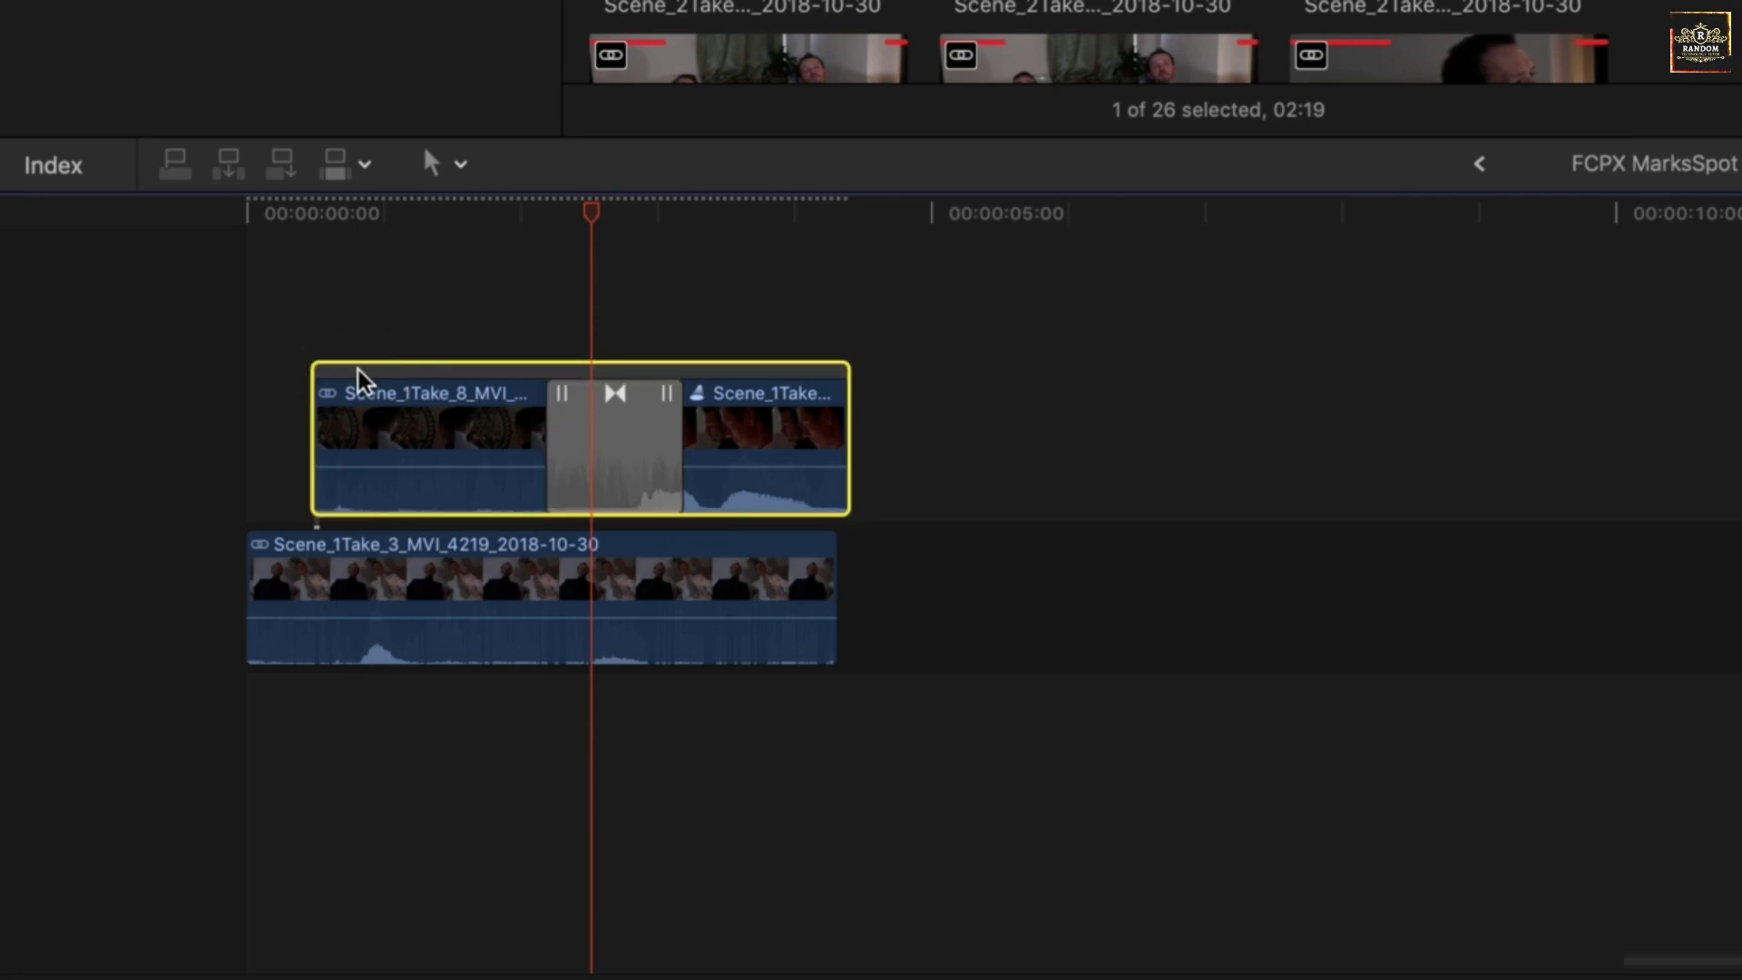
left_click(823, 347)
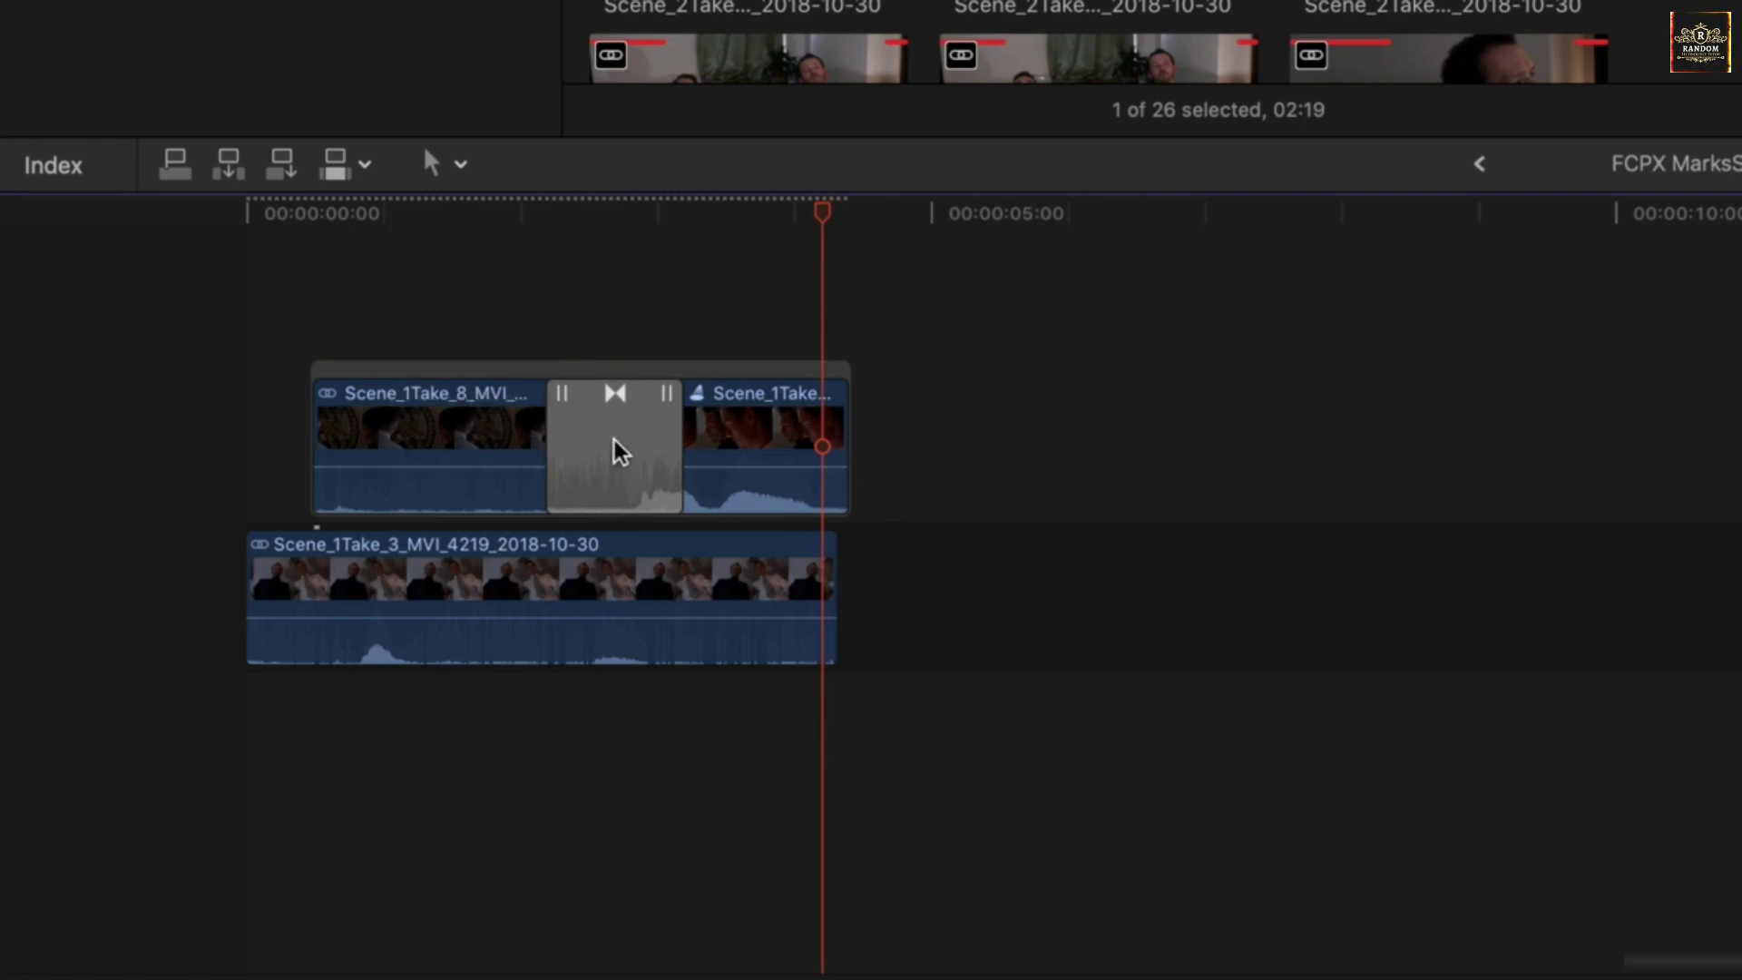
Pull the Scene_1Take_8 clip out of the secondary storyline and connect it separately above the end of Scene_1Take_3
left_click_drag(392, 574, 532, 576)
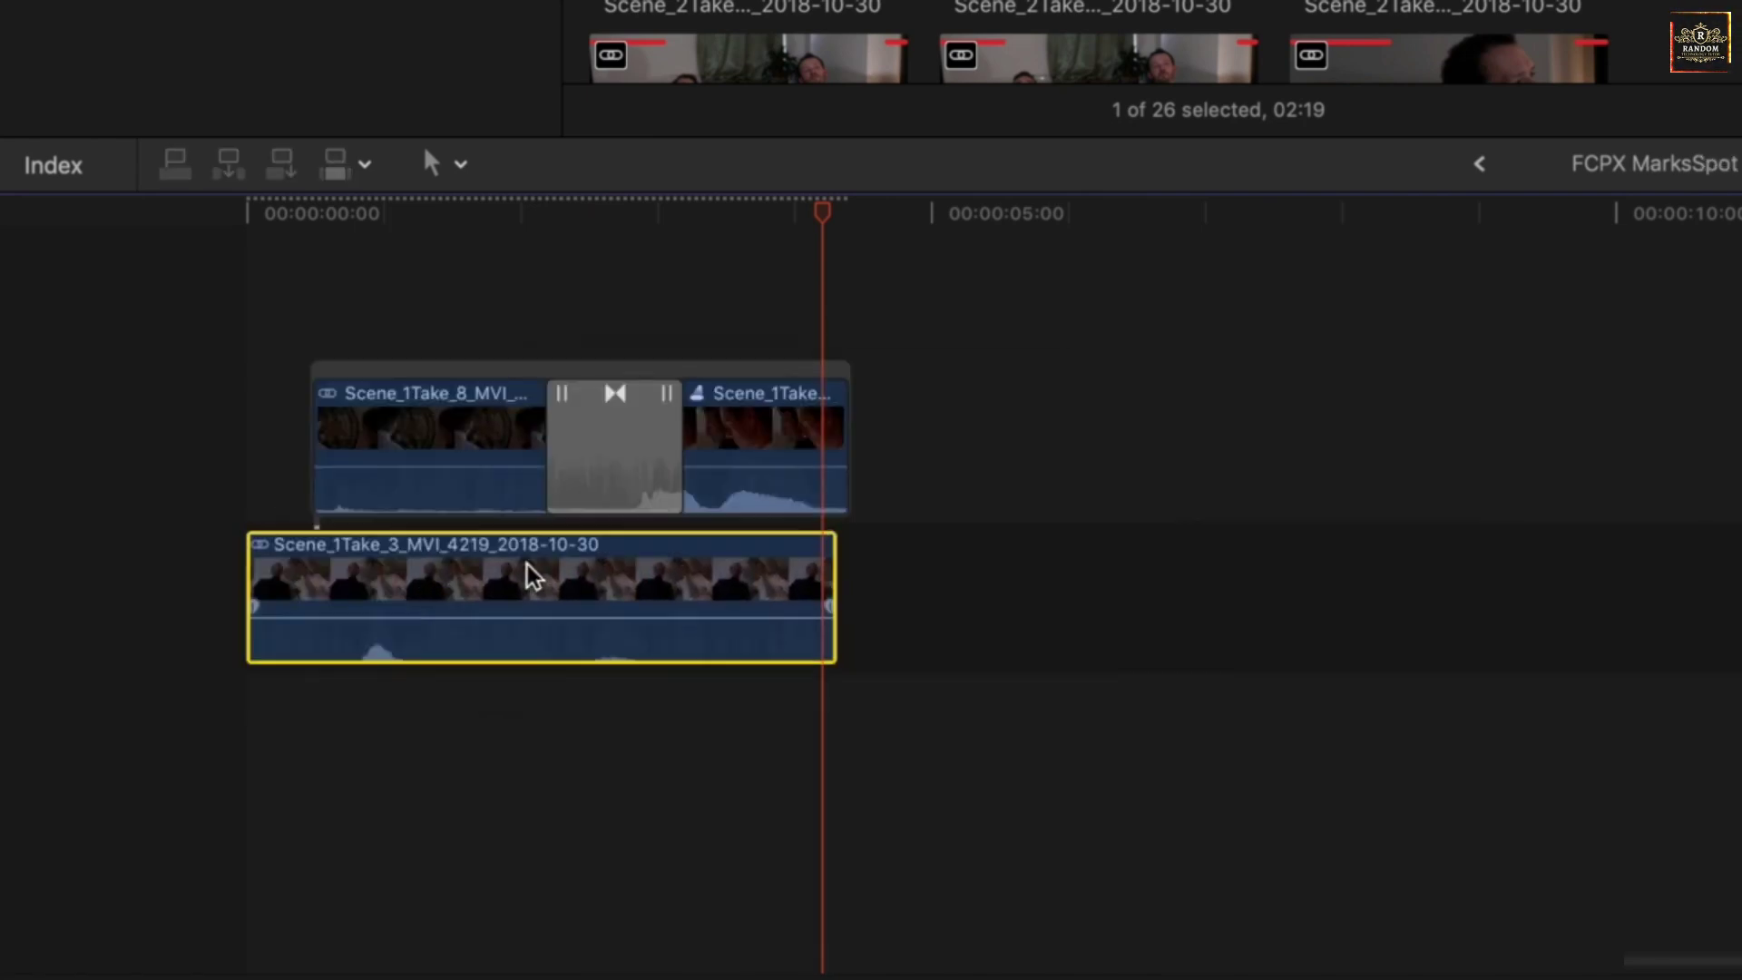
left_click(489, 401)
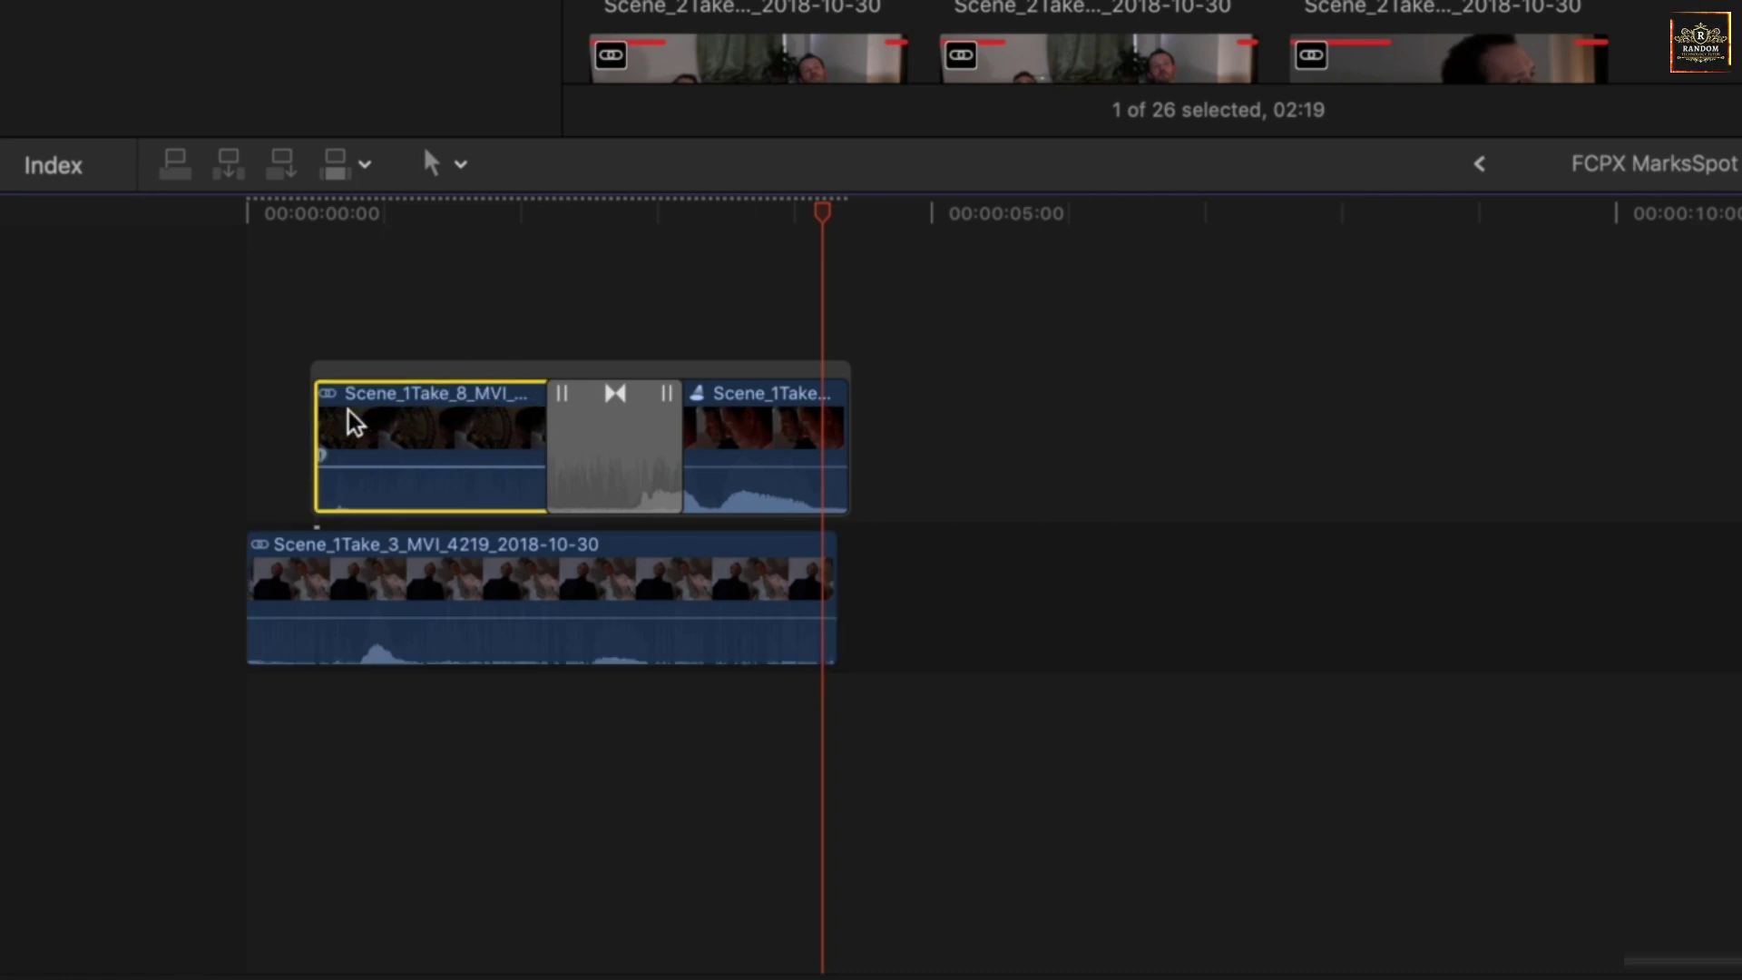
left_click(384, 408)
left_click_drag(390, 419, 738, 410)
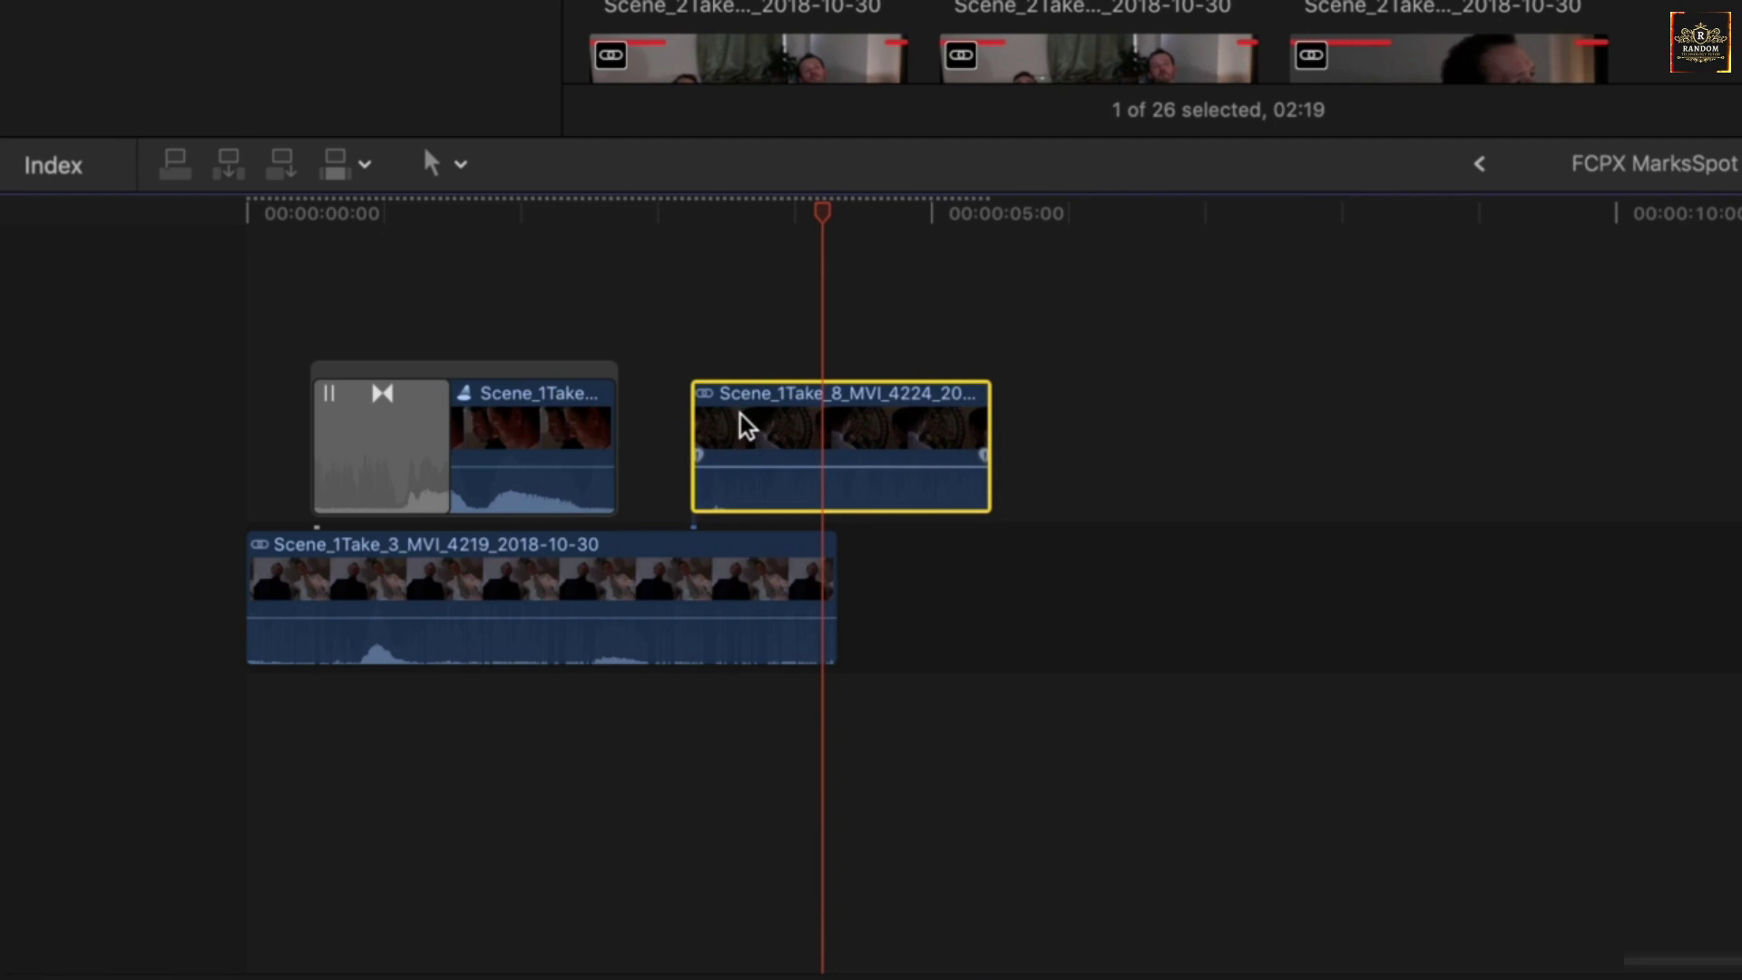
left_click(537, 375)
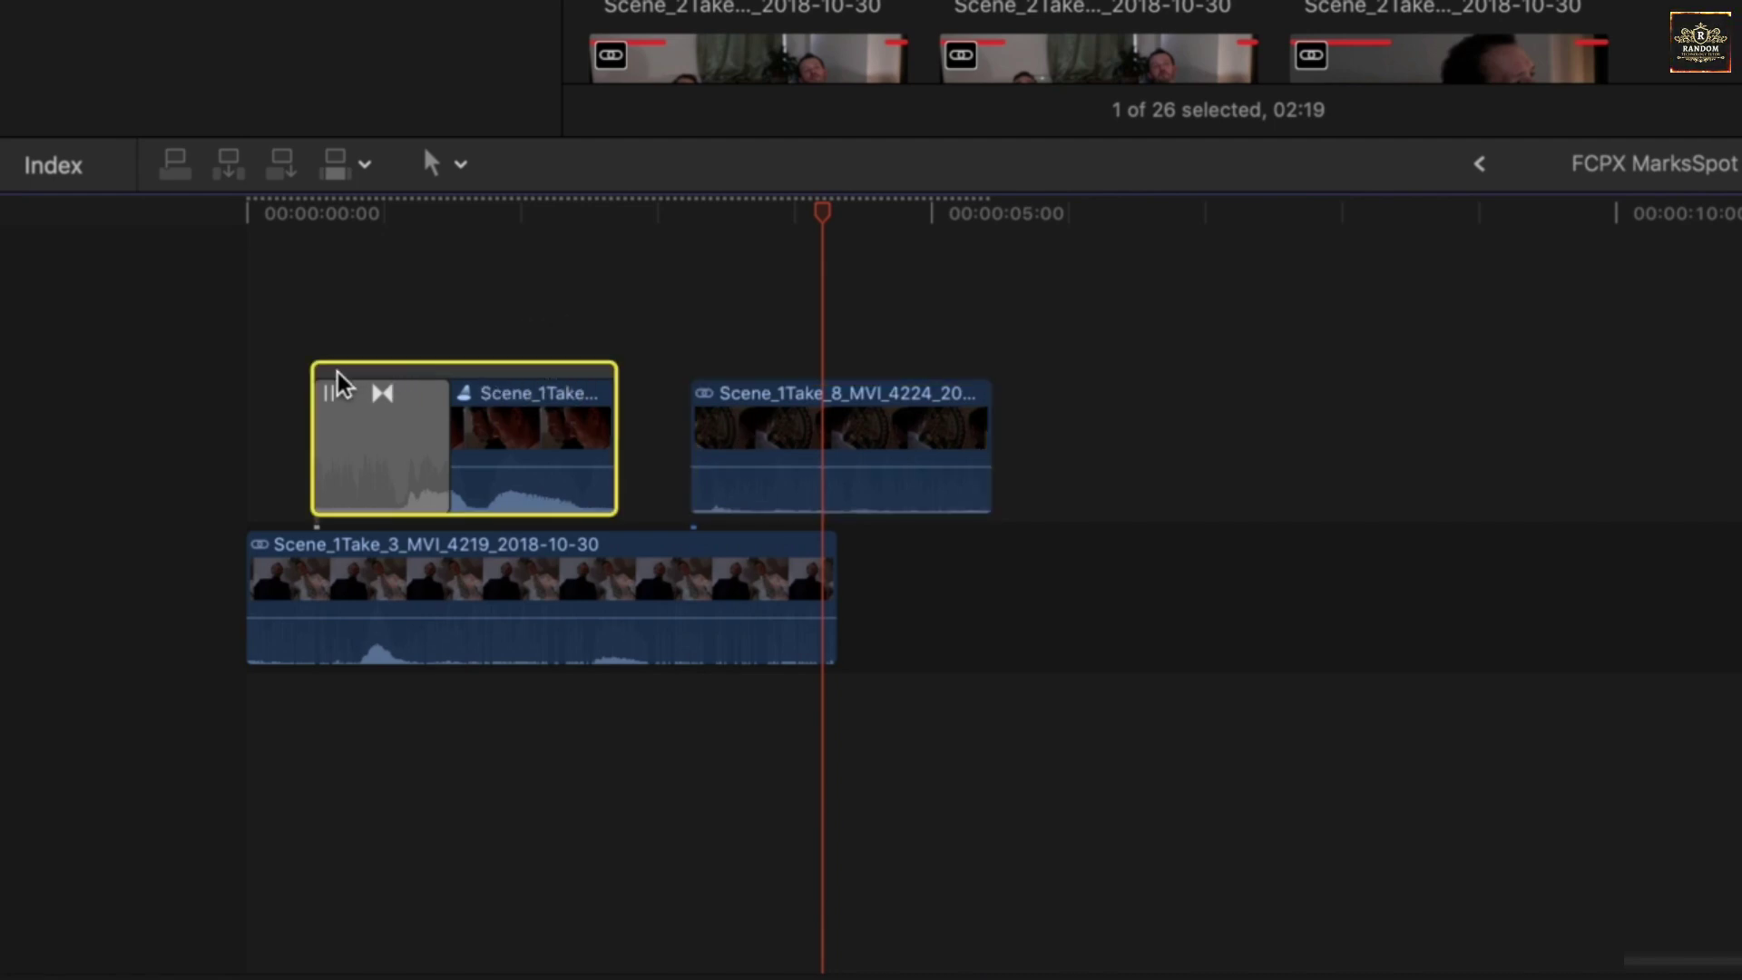
left_click(524, 330)
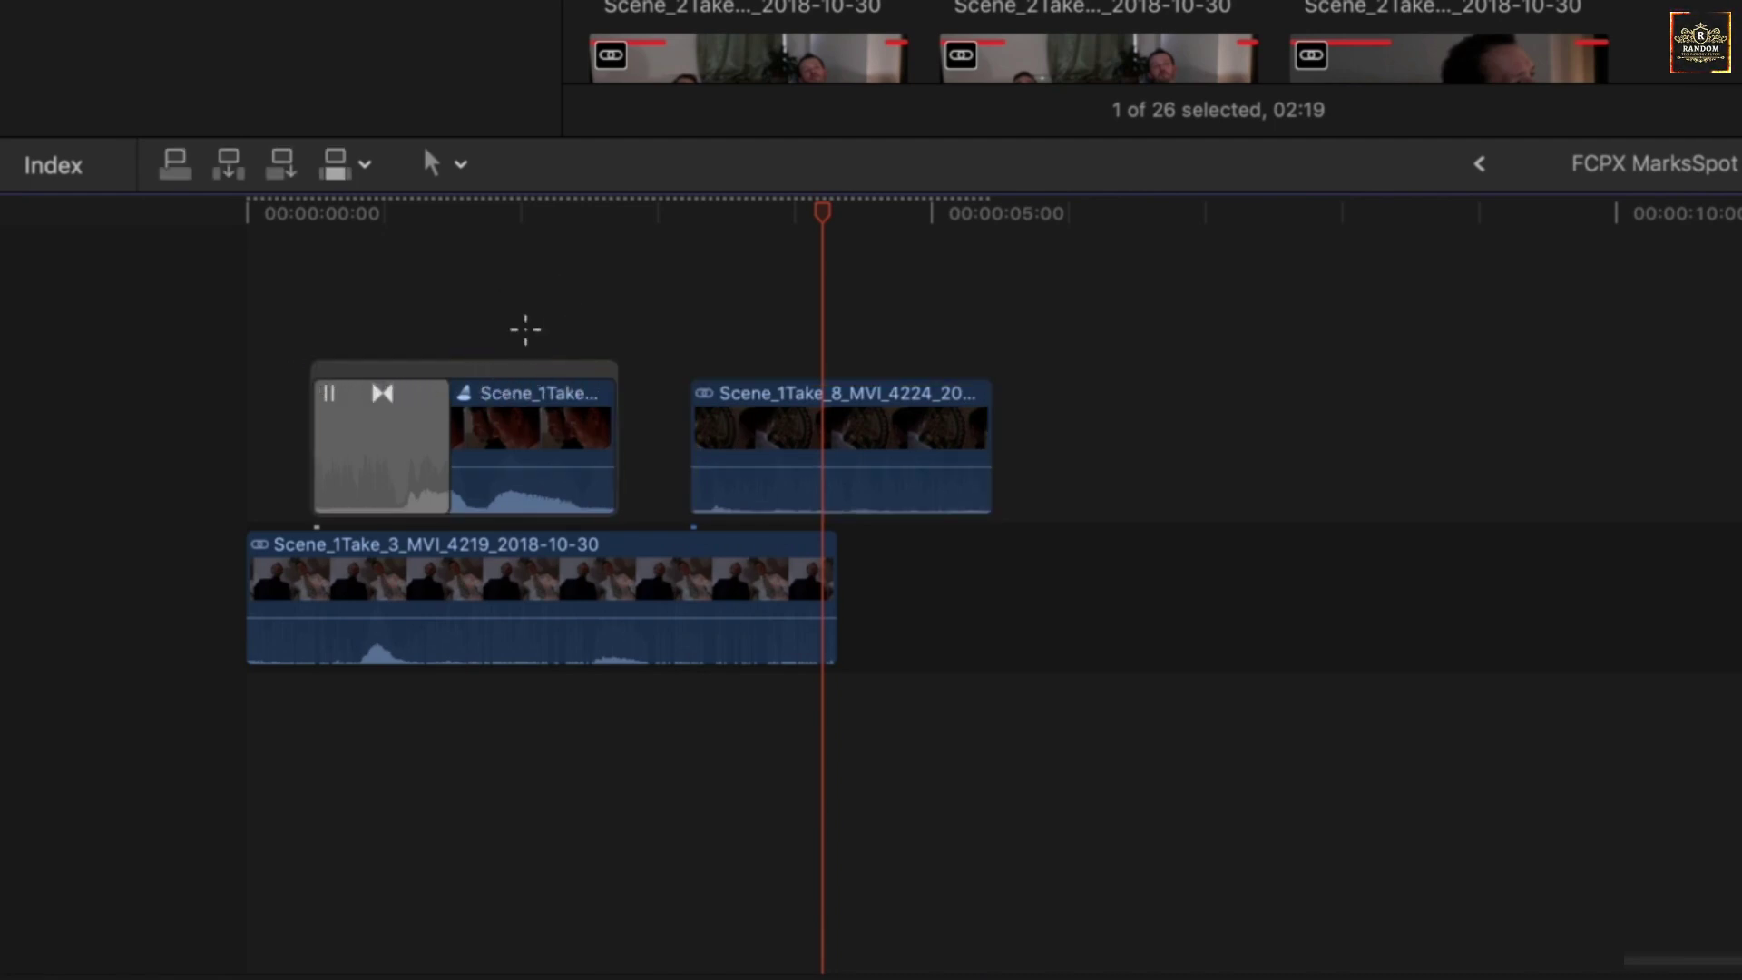
Put the Scene_1Take_8 clip back into the secondary storyline, ahead of the Scene_1Take_5 clip
left_click(534, 386)
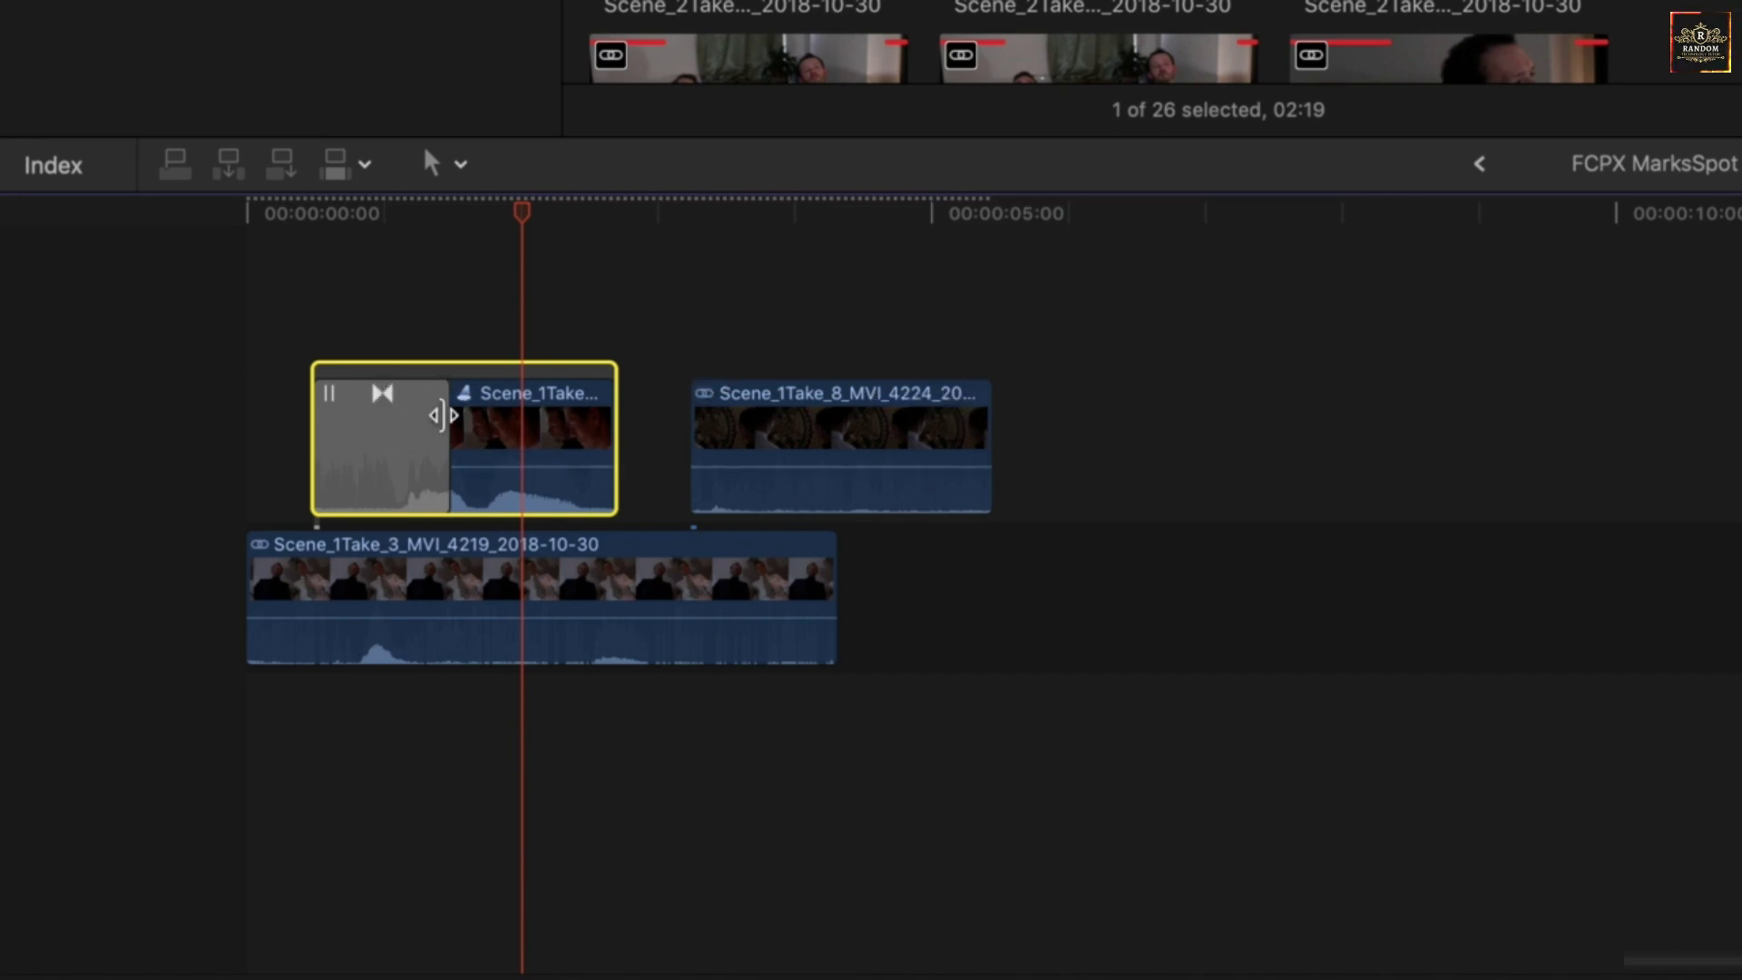
left_click(473, 372)
left_click(519, 416)
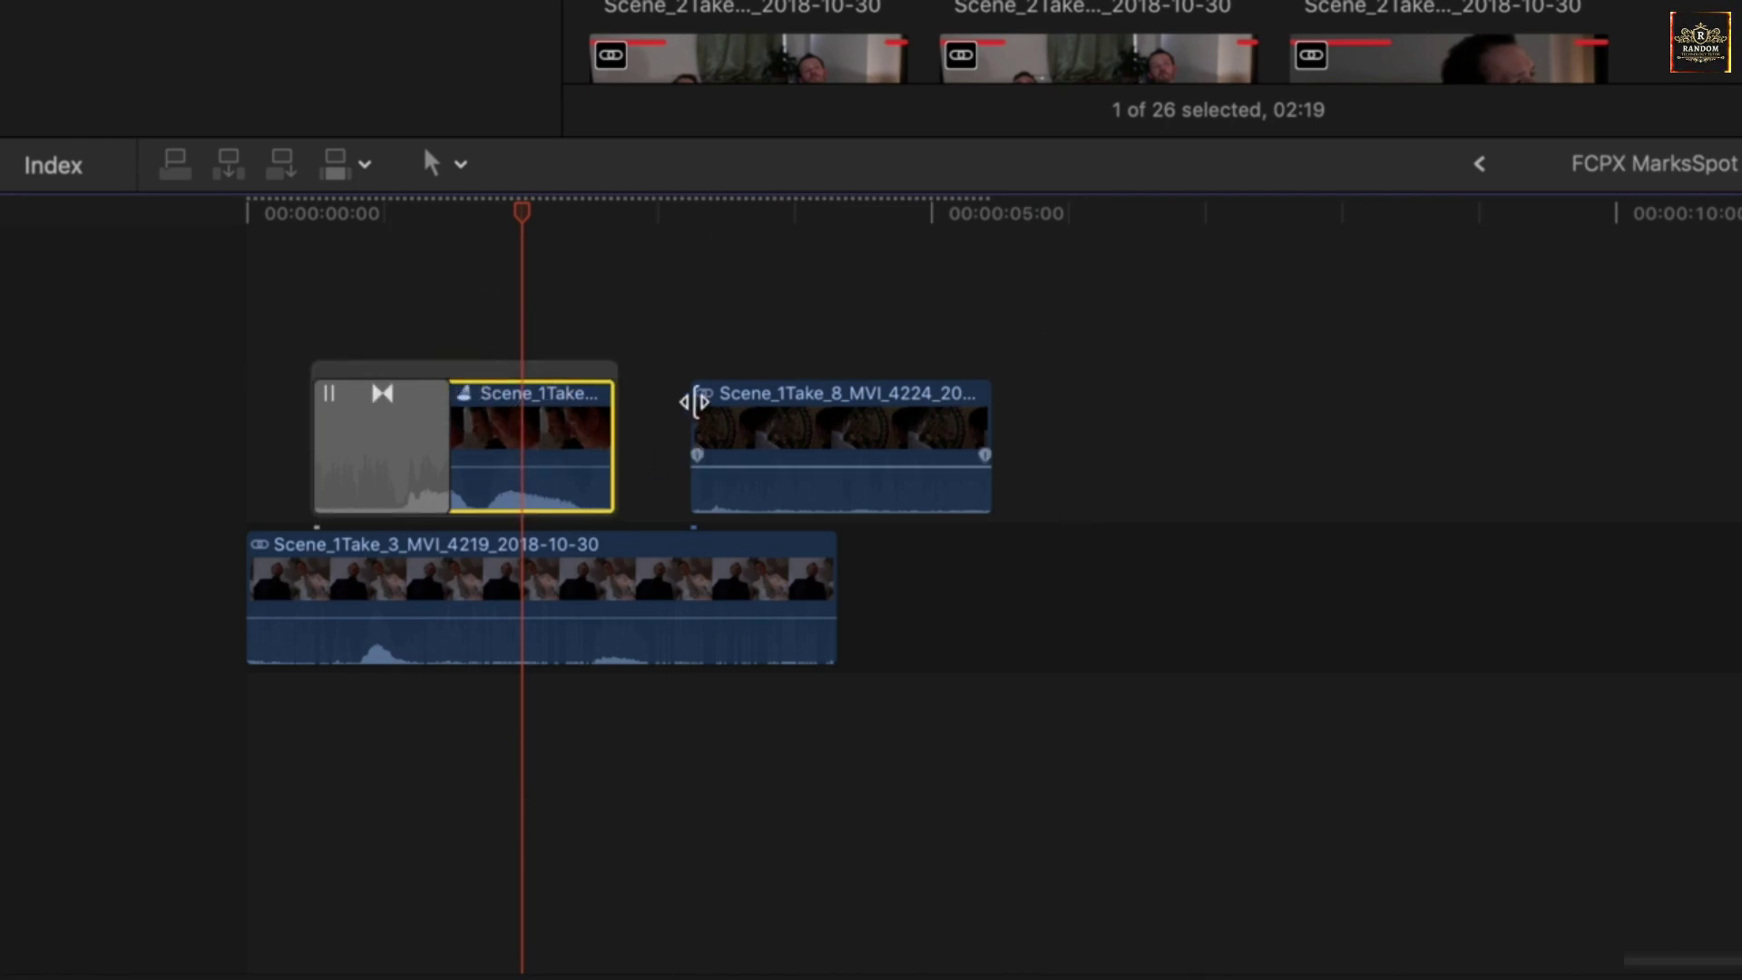
left_click(741, 410)
left_click_drag(746, 422, 372, 416)
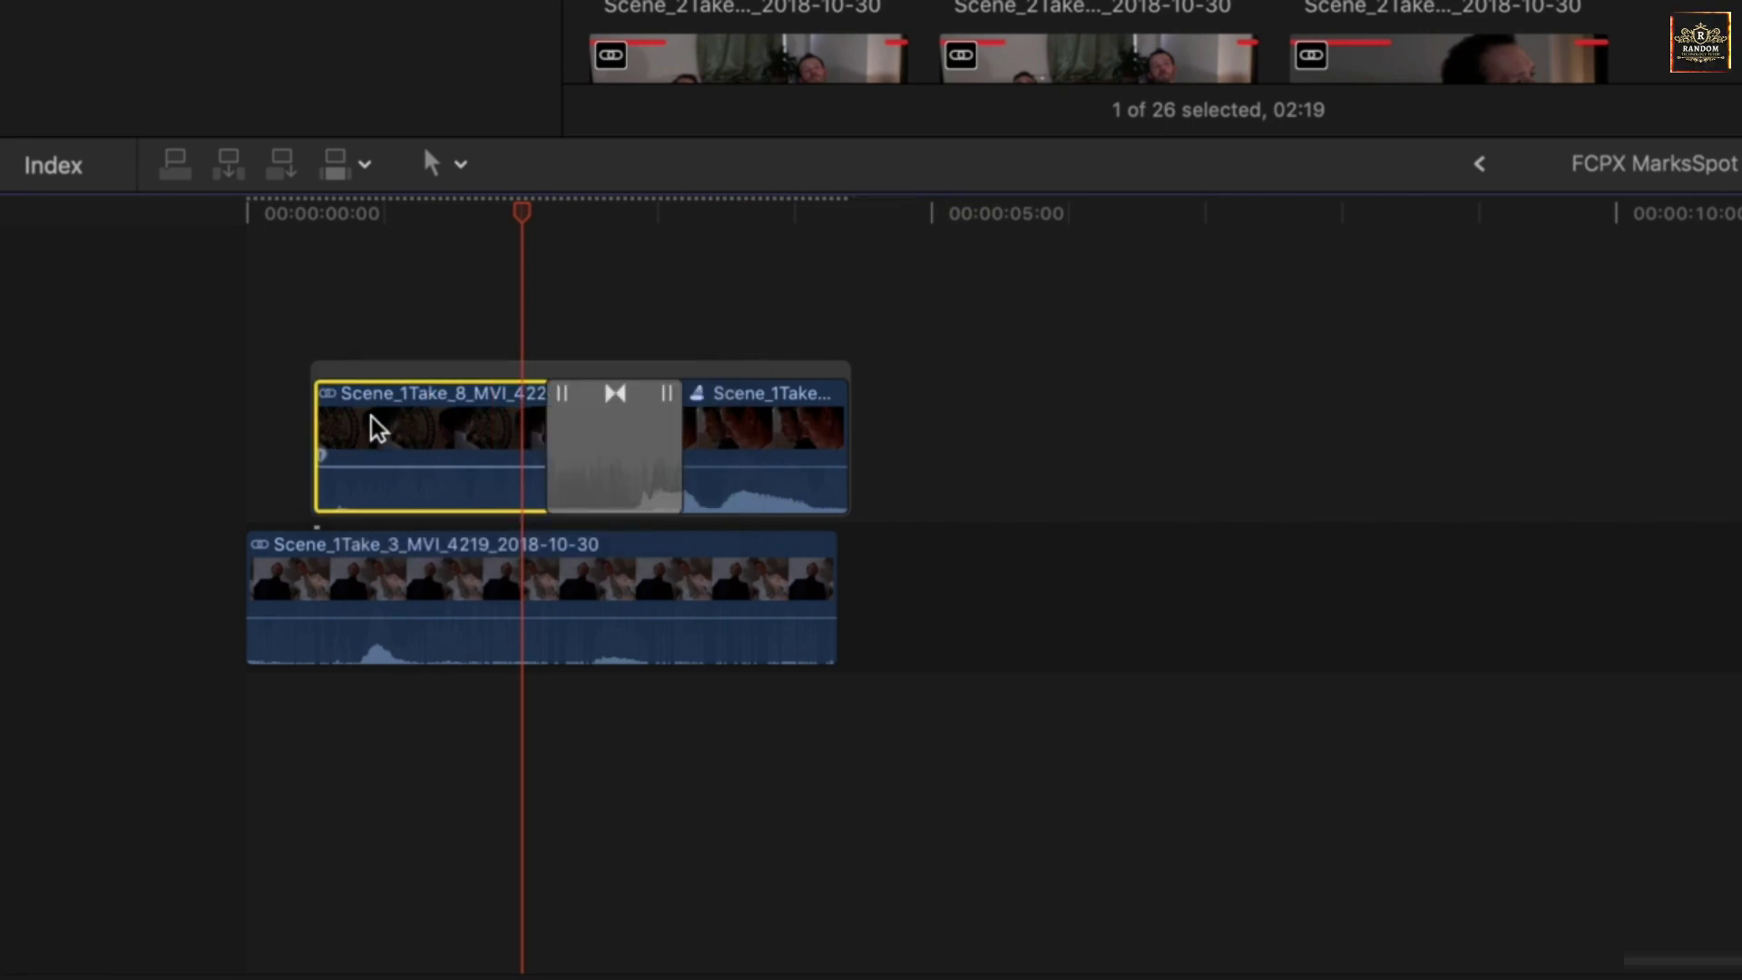
Move the whole secondary storyline later above Scene_1Take_3, so that it starts slightly before the playhead
left_click(488, 374)
left_click(481, 424)
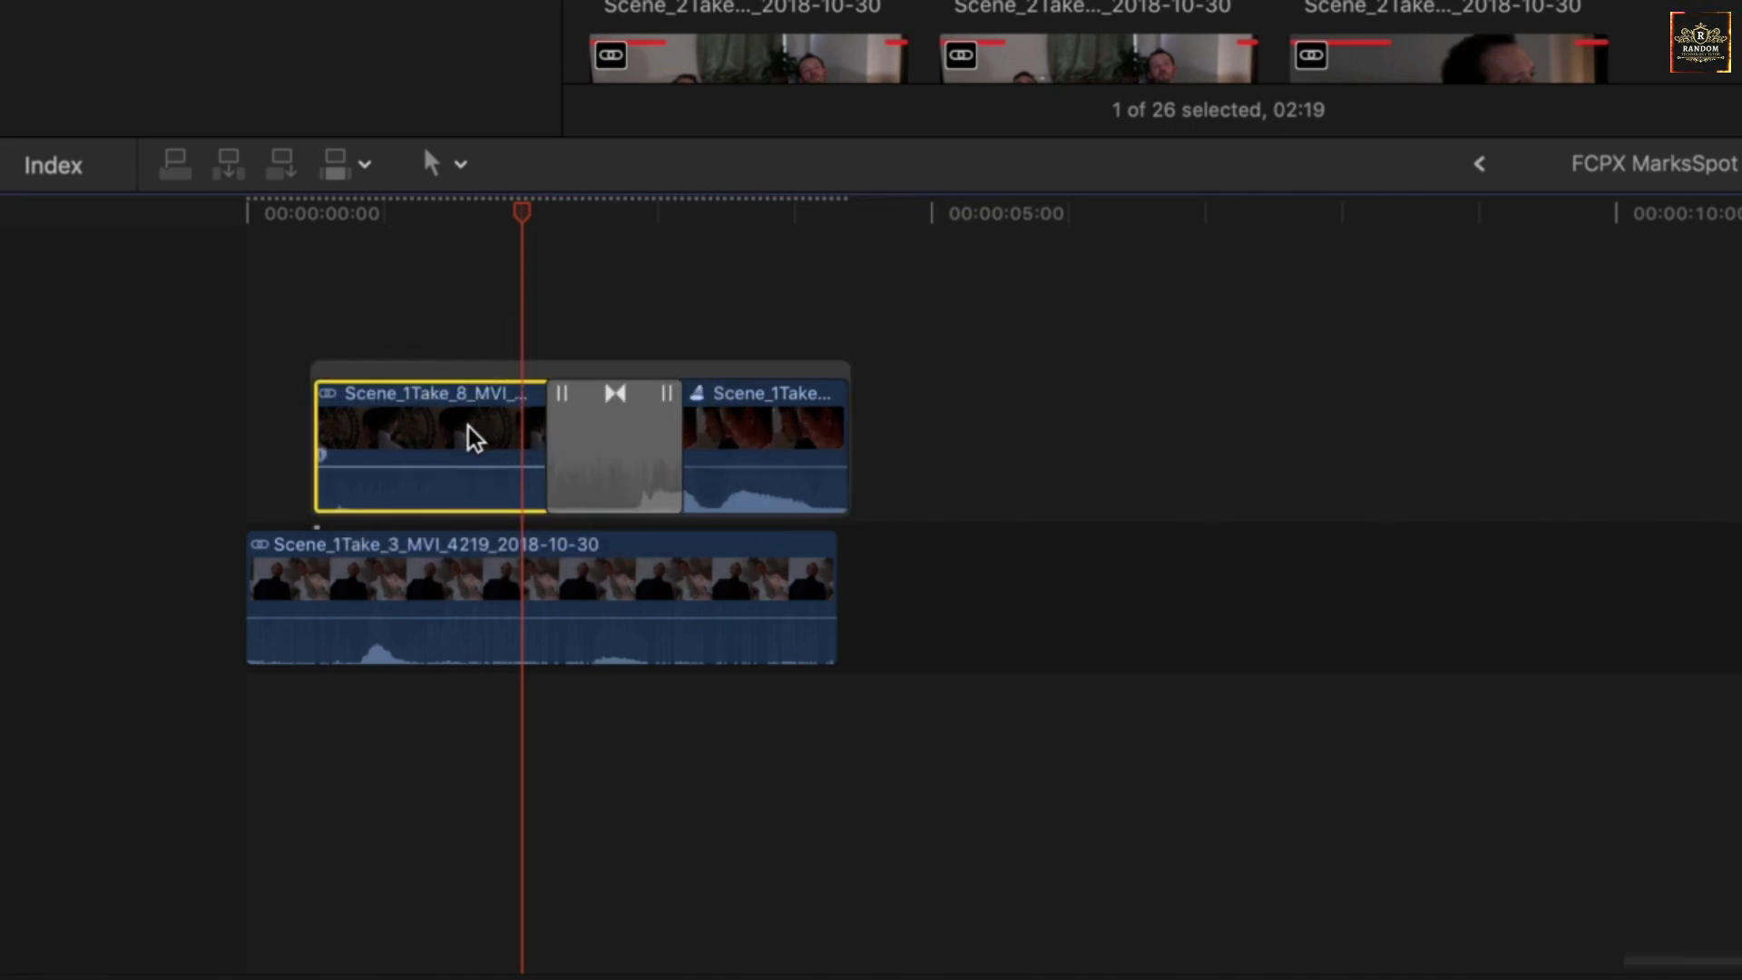
left_click_drag(468, 426, 413, 432)
left_click(426, 365)
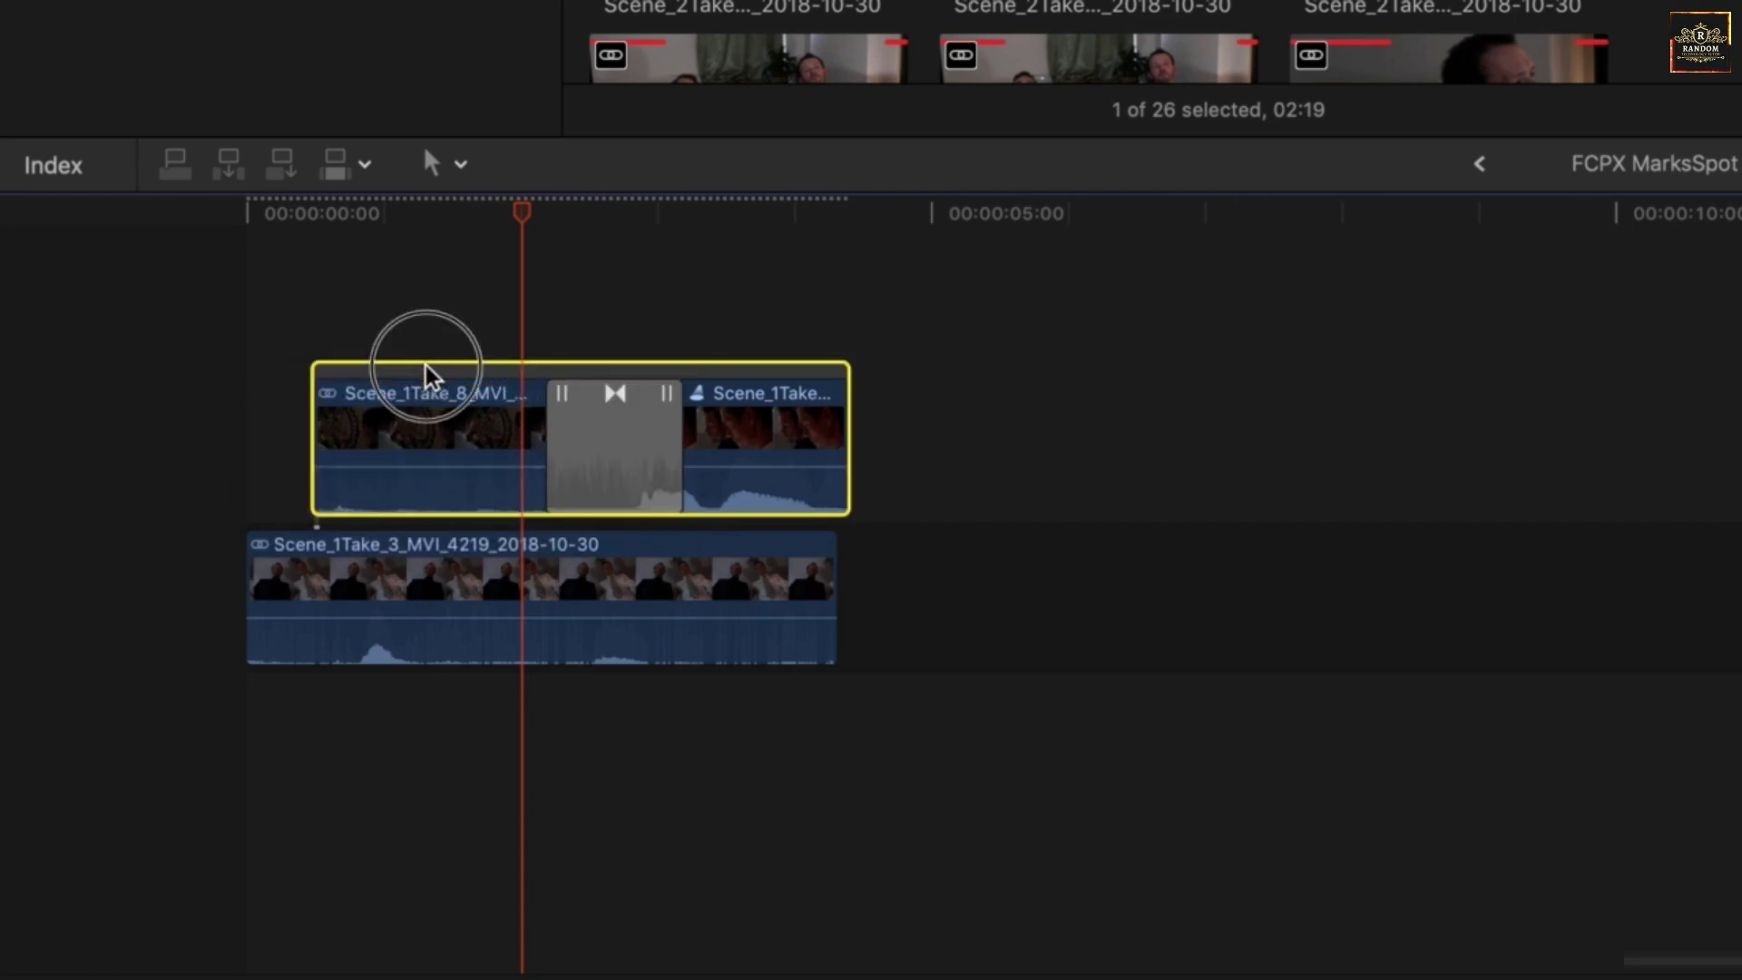
left_click_drag(427, 364, 764, 374)
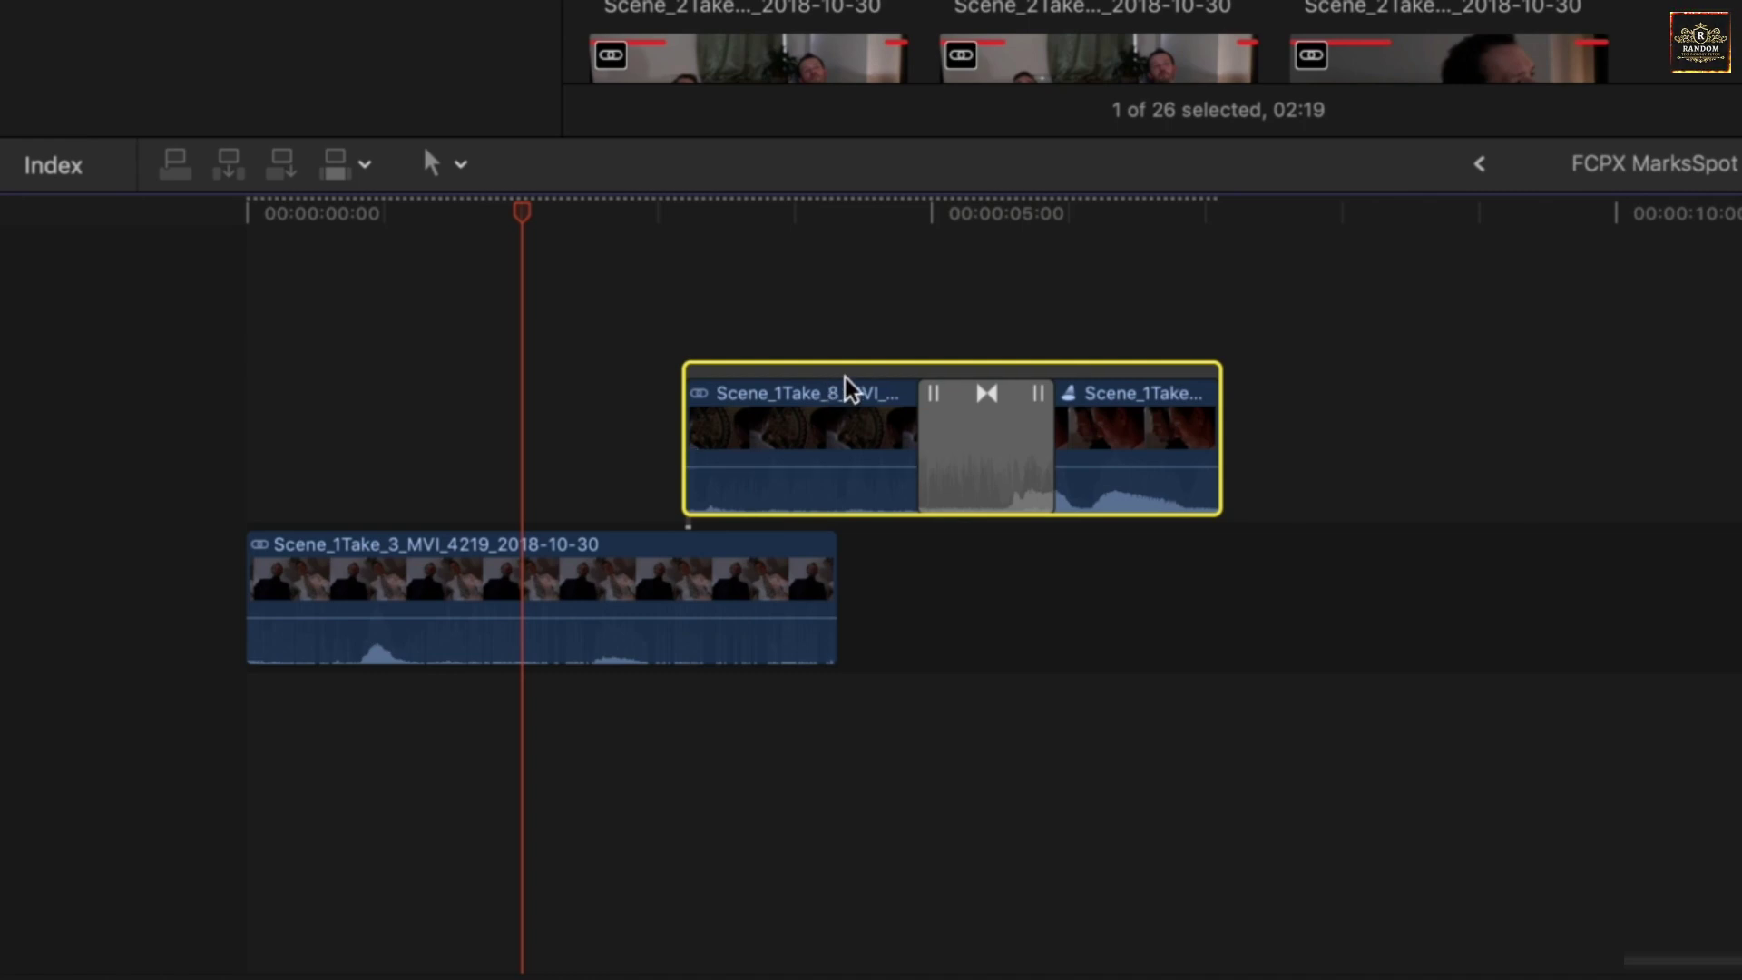
left_click_drag(845, 377, 639, 377)
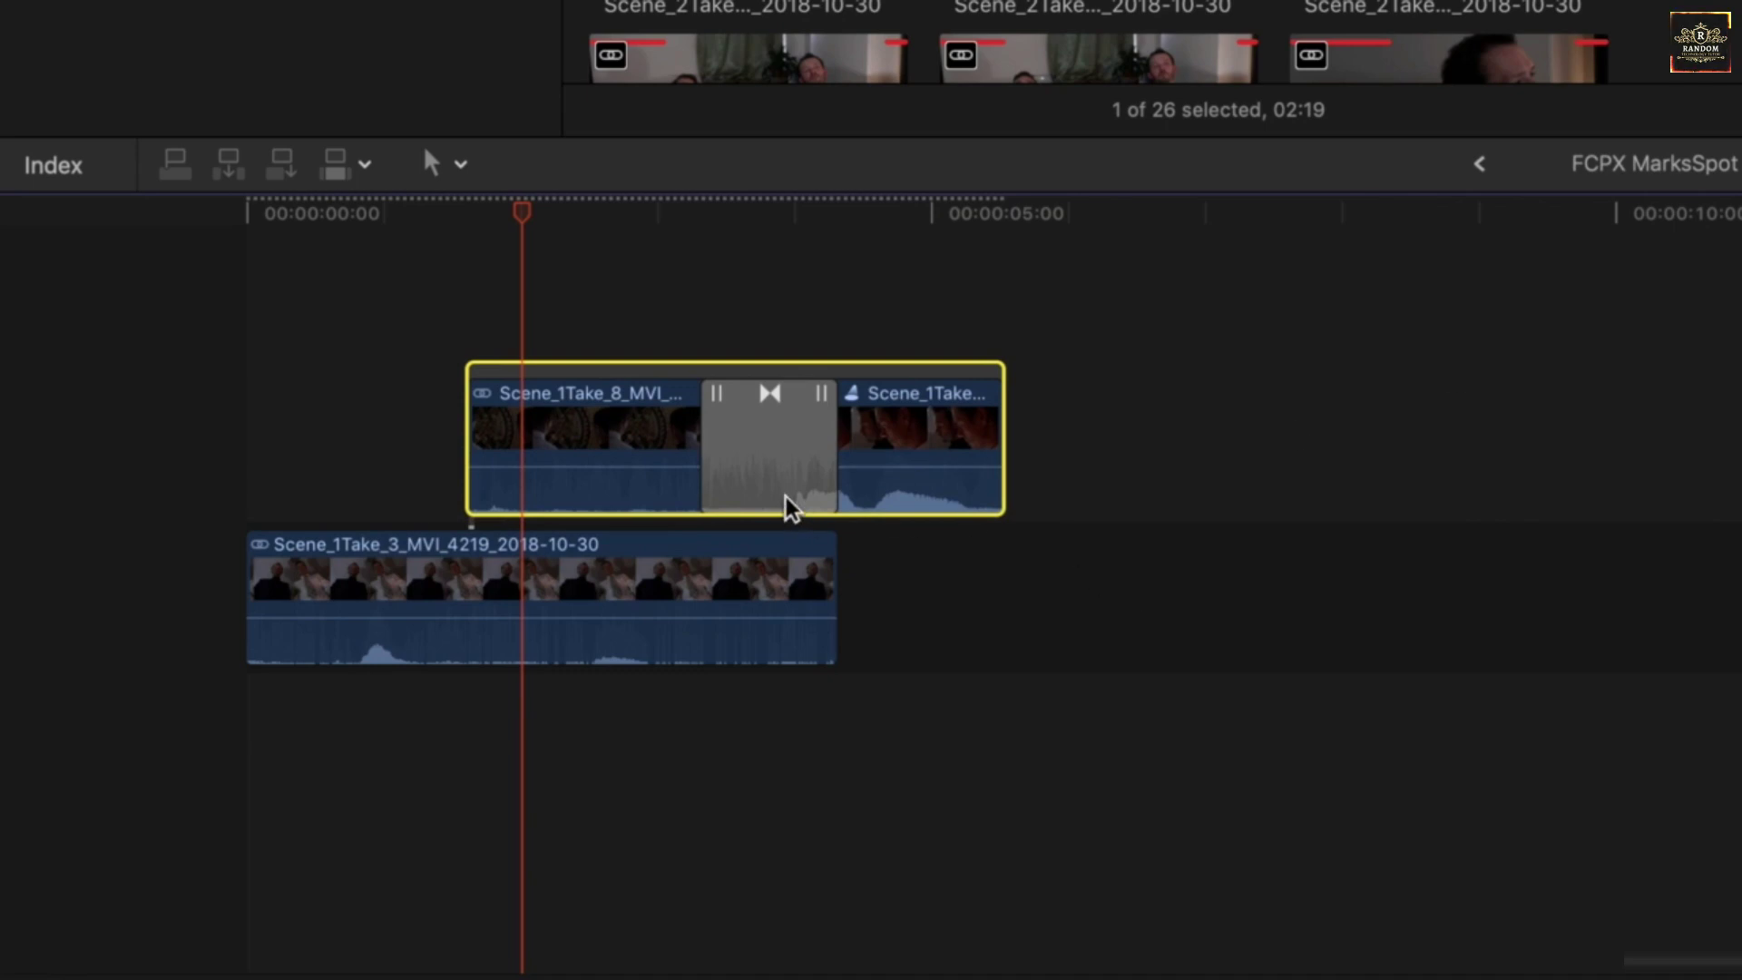
Delete the transition between the Scene_1Take_8 and Scene_1Take_5 clips in the secondary storyline
left_click(737, 395)
left_click(661, 369)
left_click(735, 419)
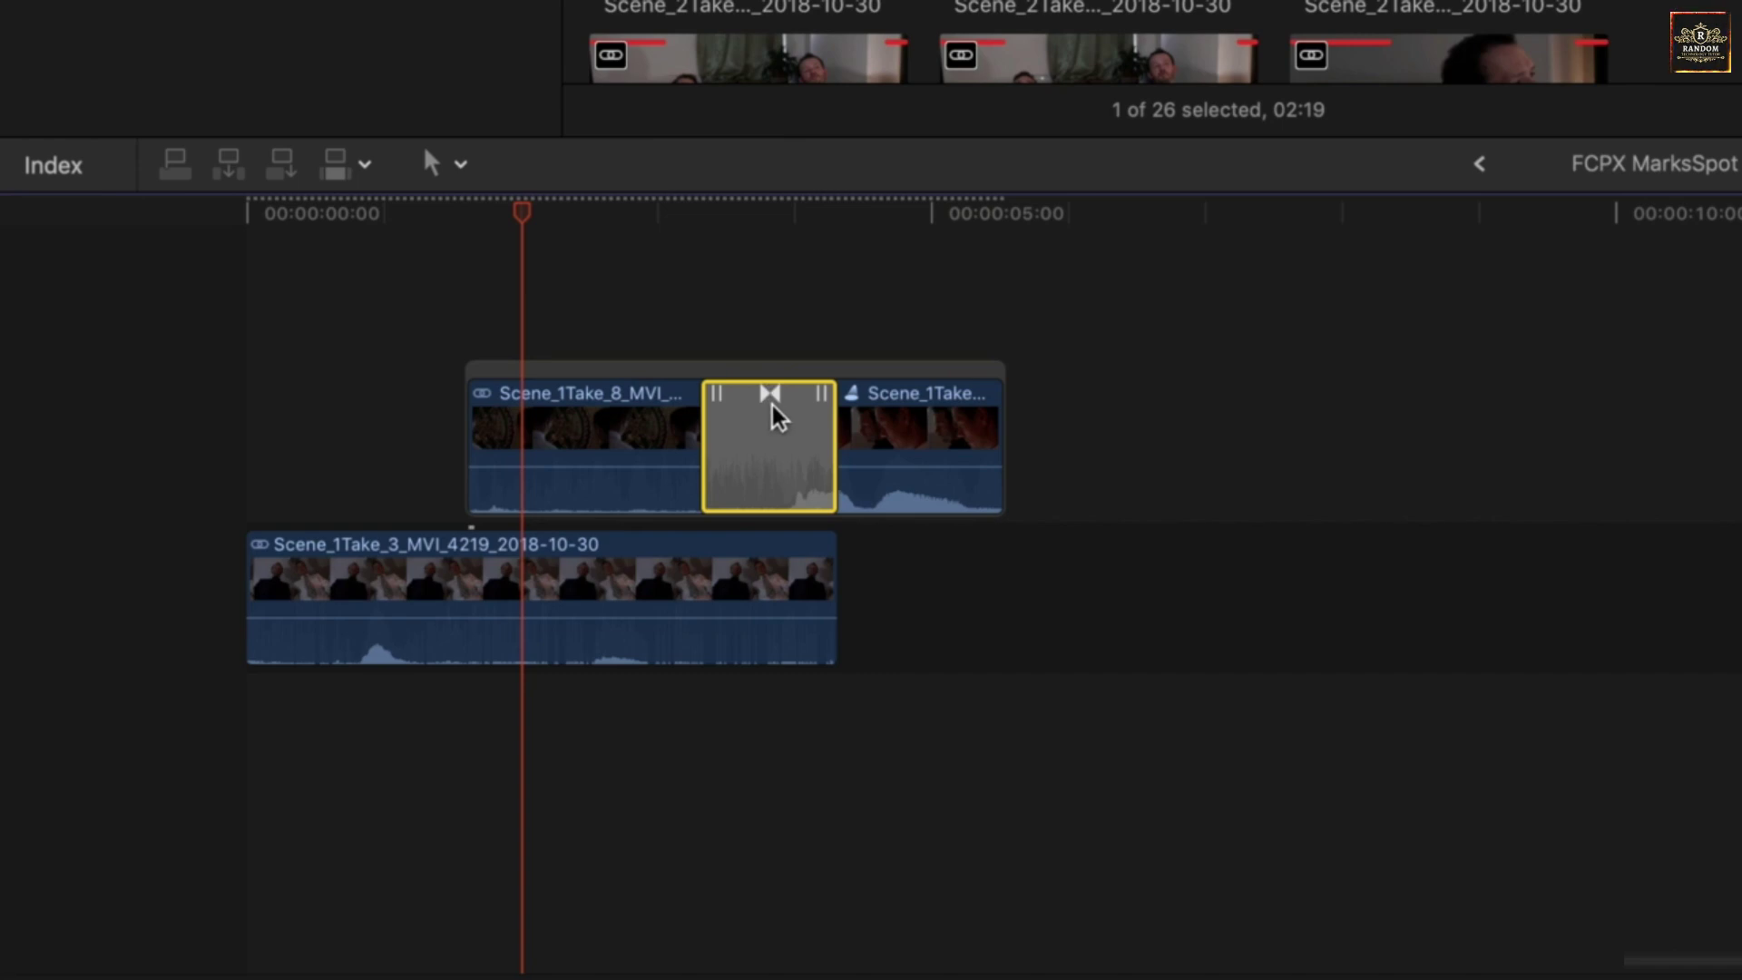
left_click(718, 417)
left_click(761, 427)
key("Delete")
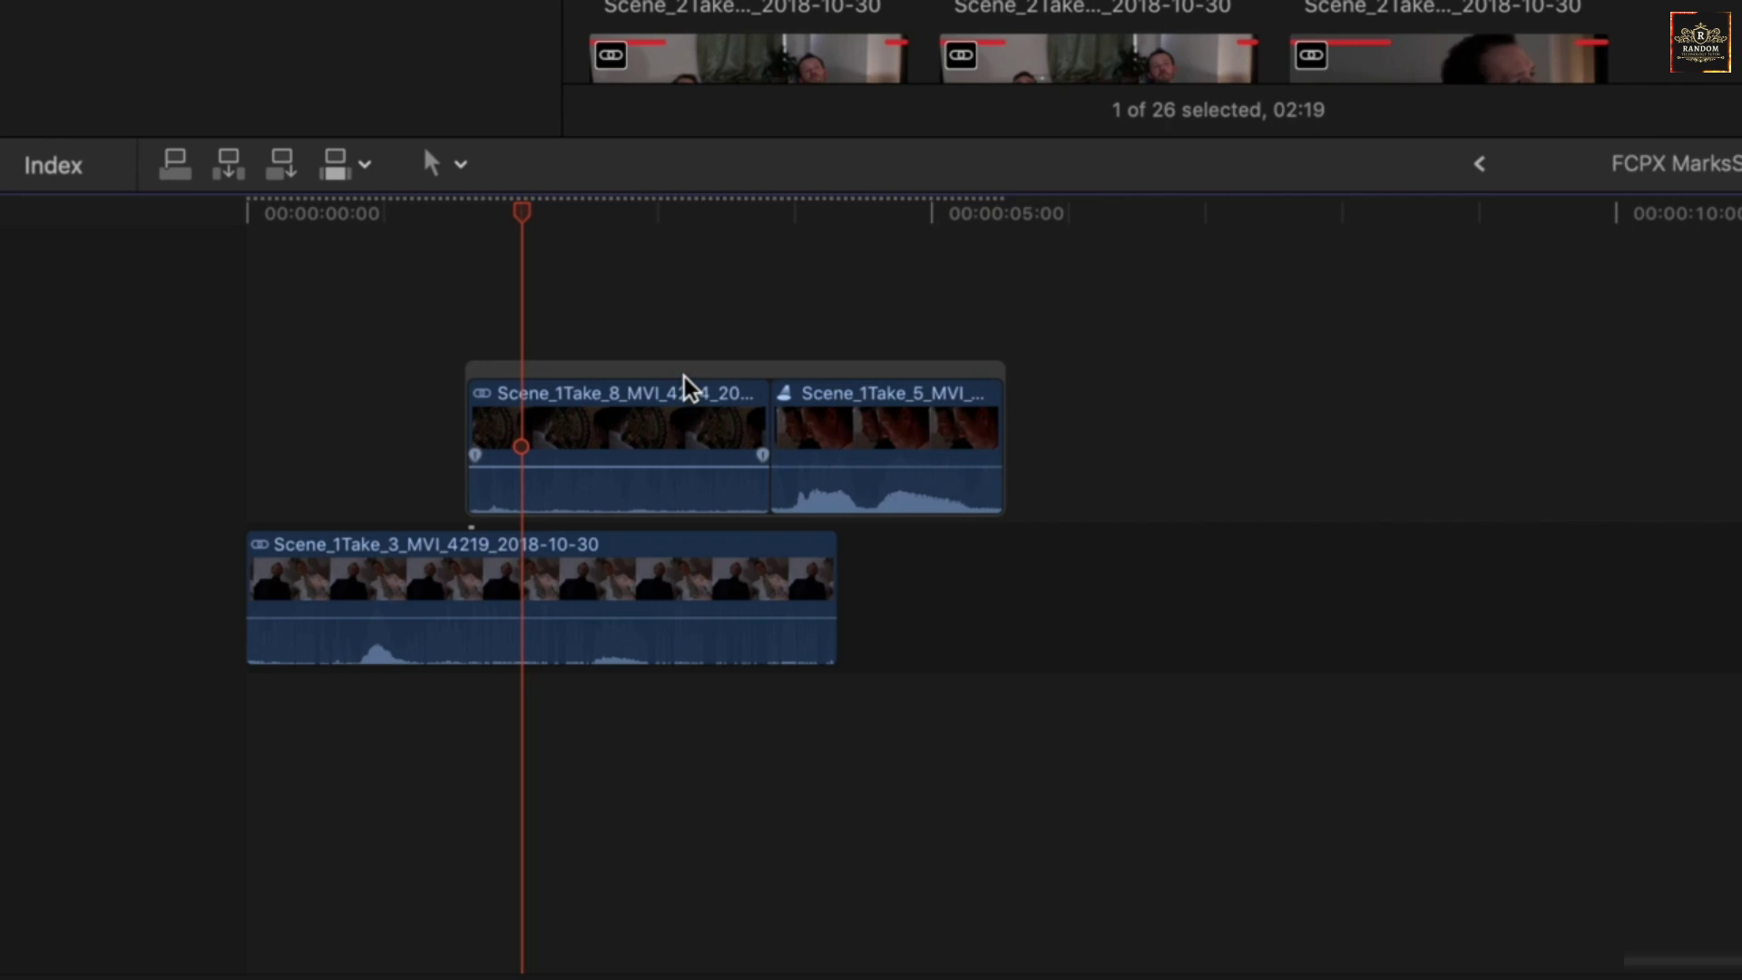
Shift the secondary storyline slightly later and lift the Scene_1Take_8 and Scene_1Take_5 clips out of it
left_click_drag(684, 377, 720, 417)
right_click(721, 417)
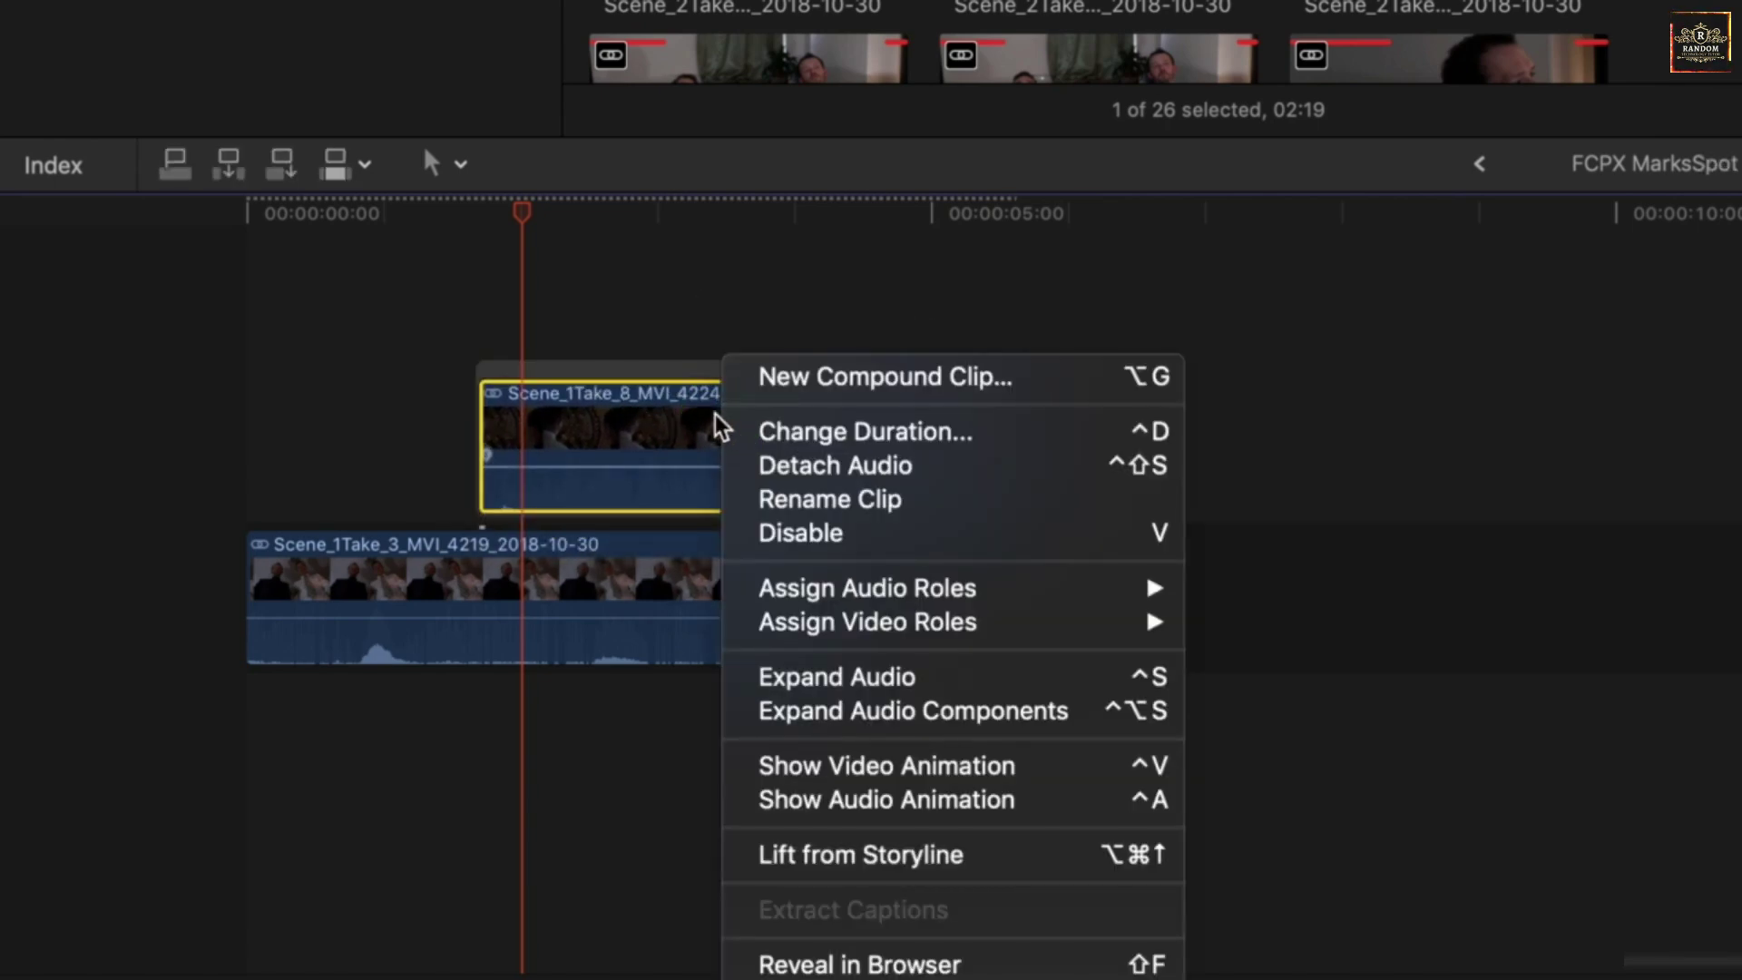
left_click(935, 853)
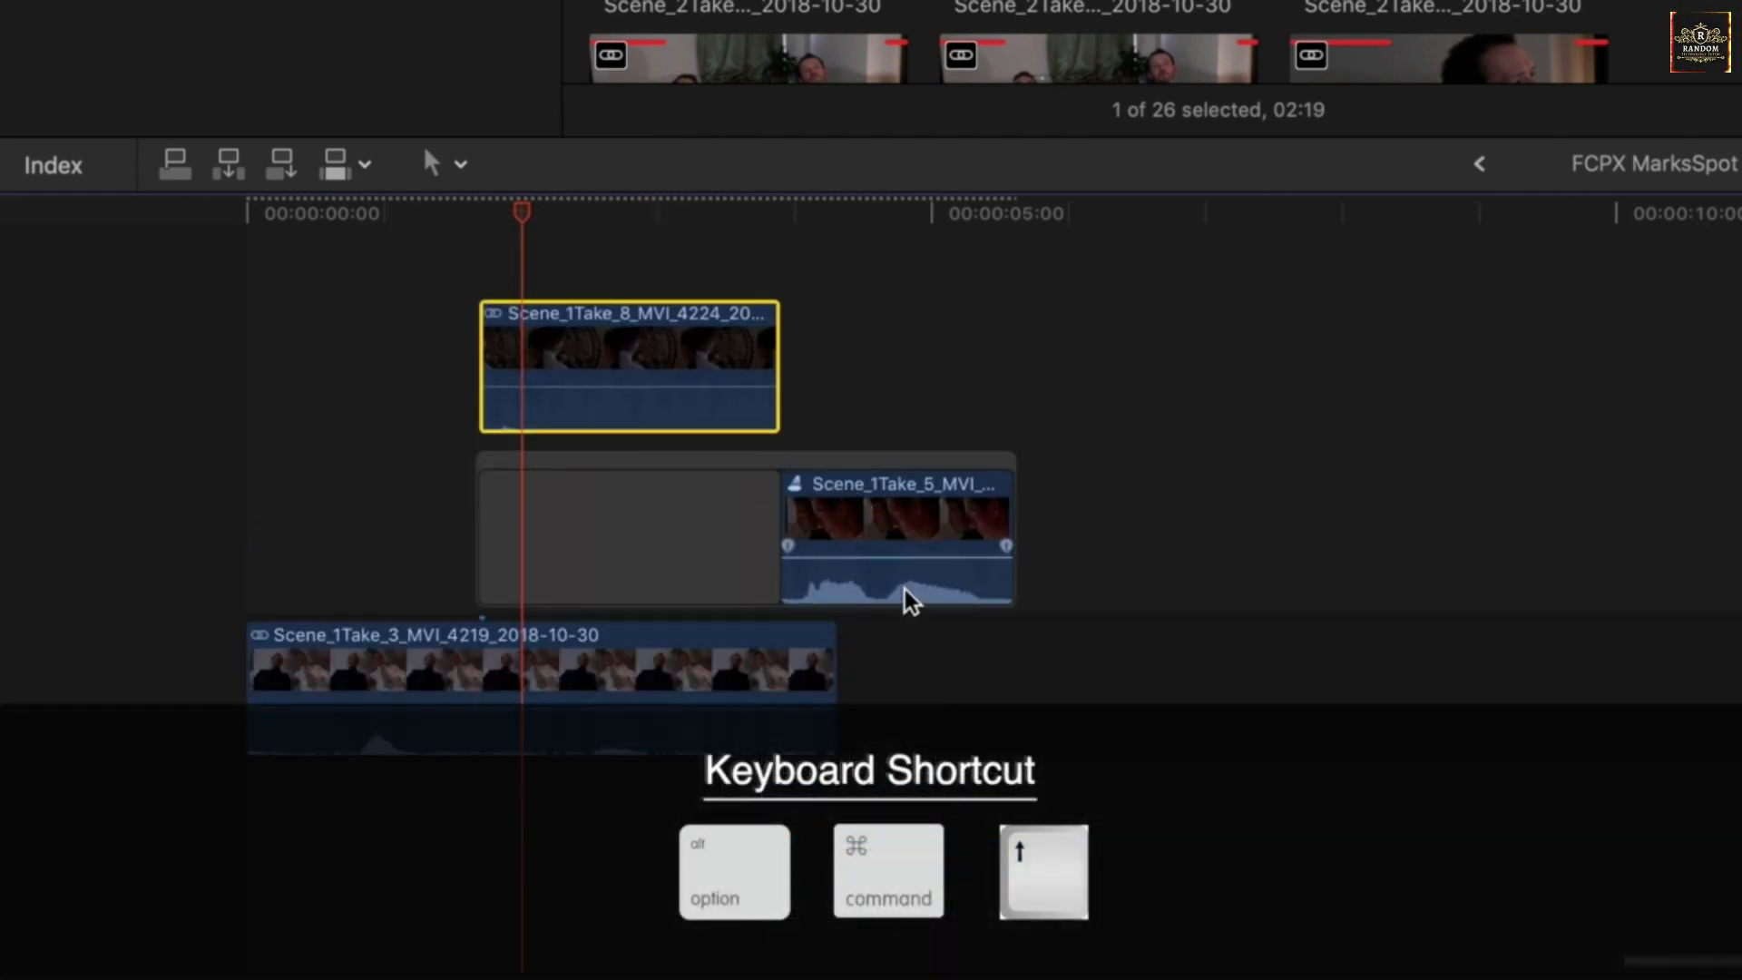
left_click(869, 532)
right_click(869, 531)
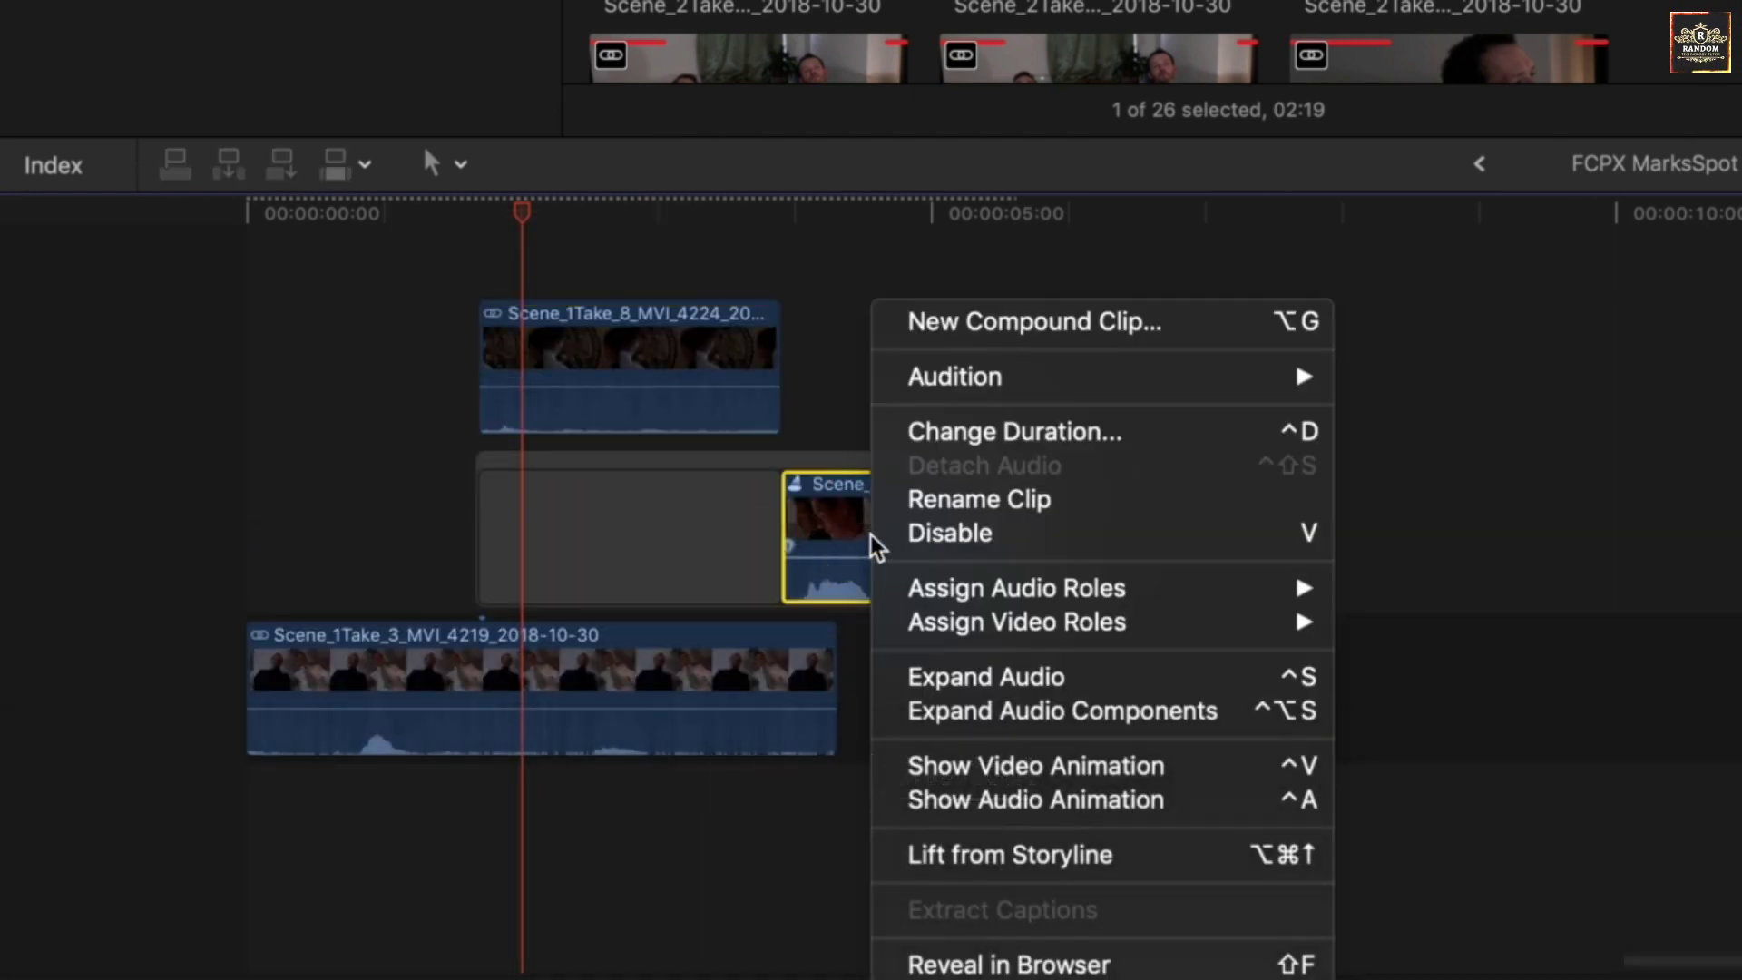
left_click(1095, 858)
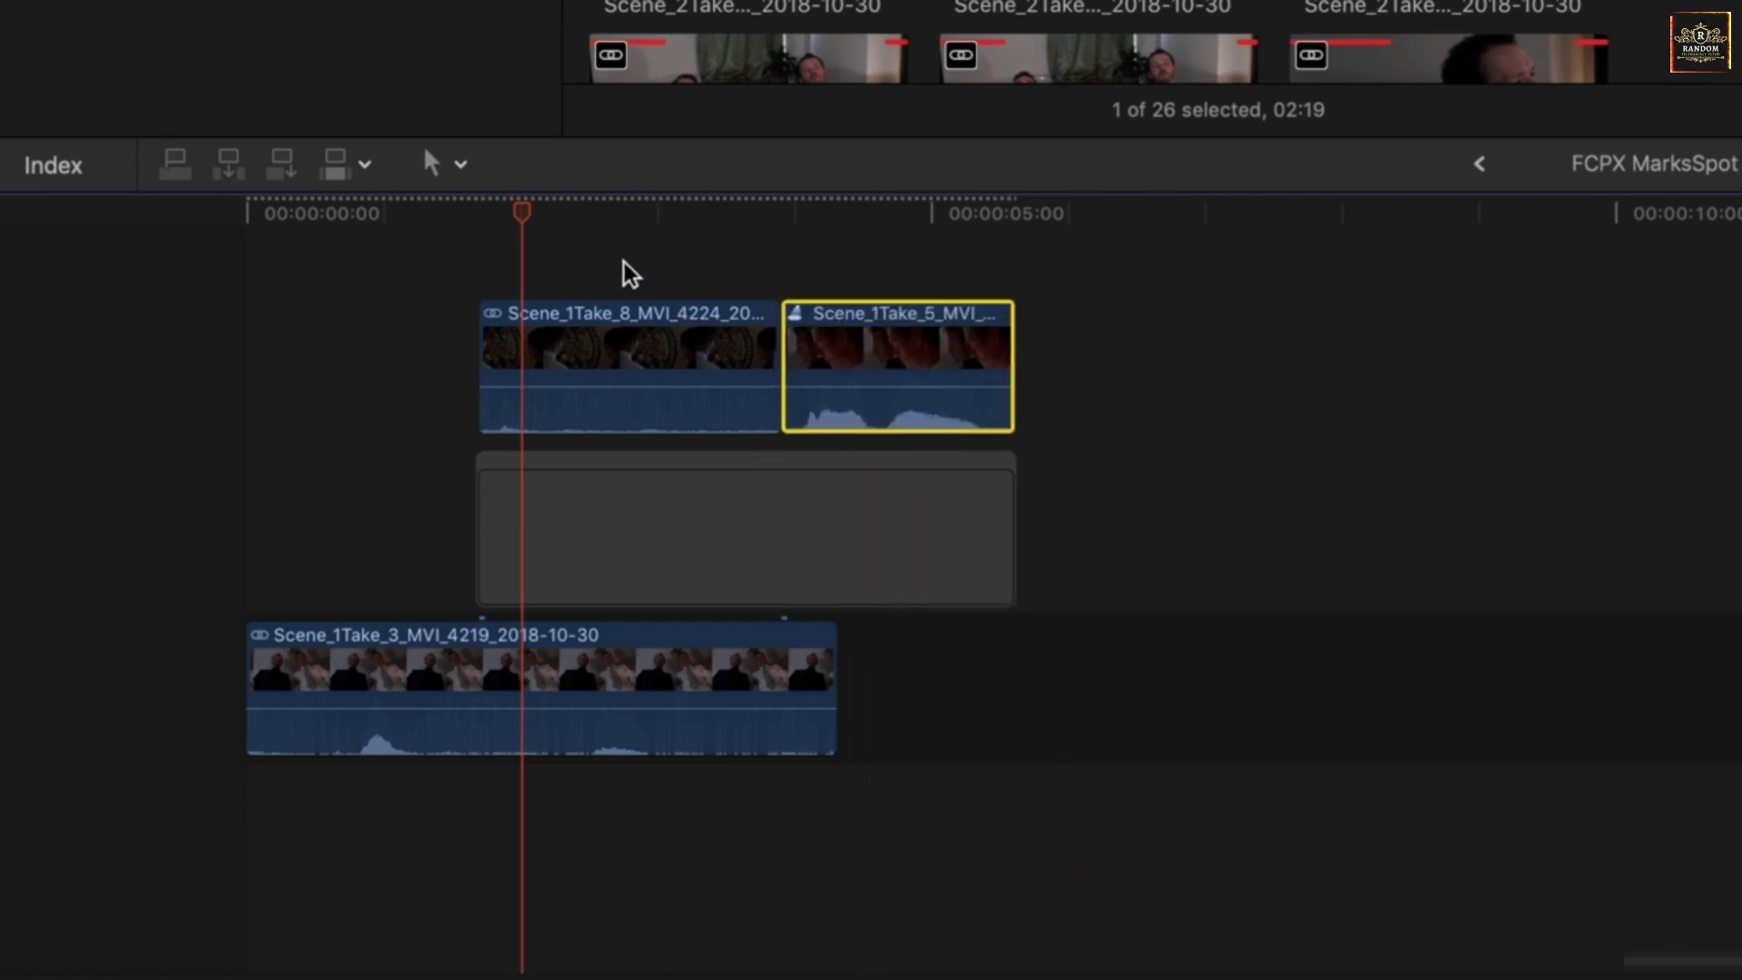
Delete the empty gap storyline left between the two lifted clips and the Scene_1Take_3 clip
left_click_drag(624, 263, 843, 444)
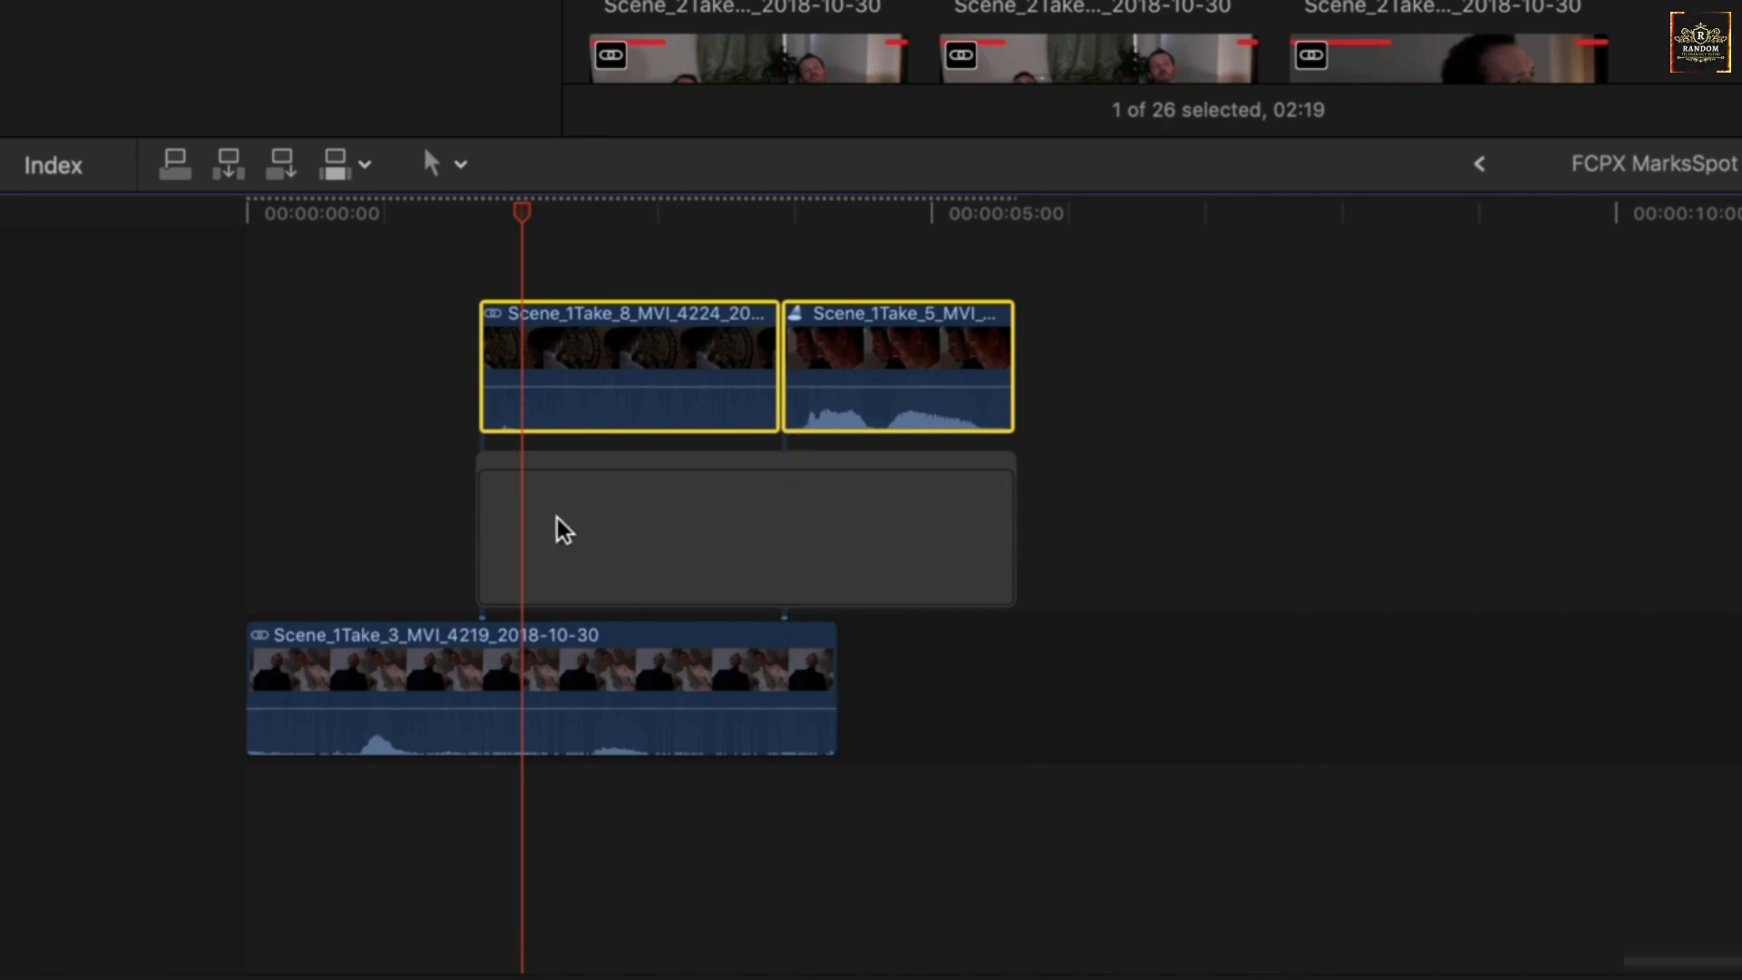
left_click_drag(486, 662, 595, 653)
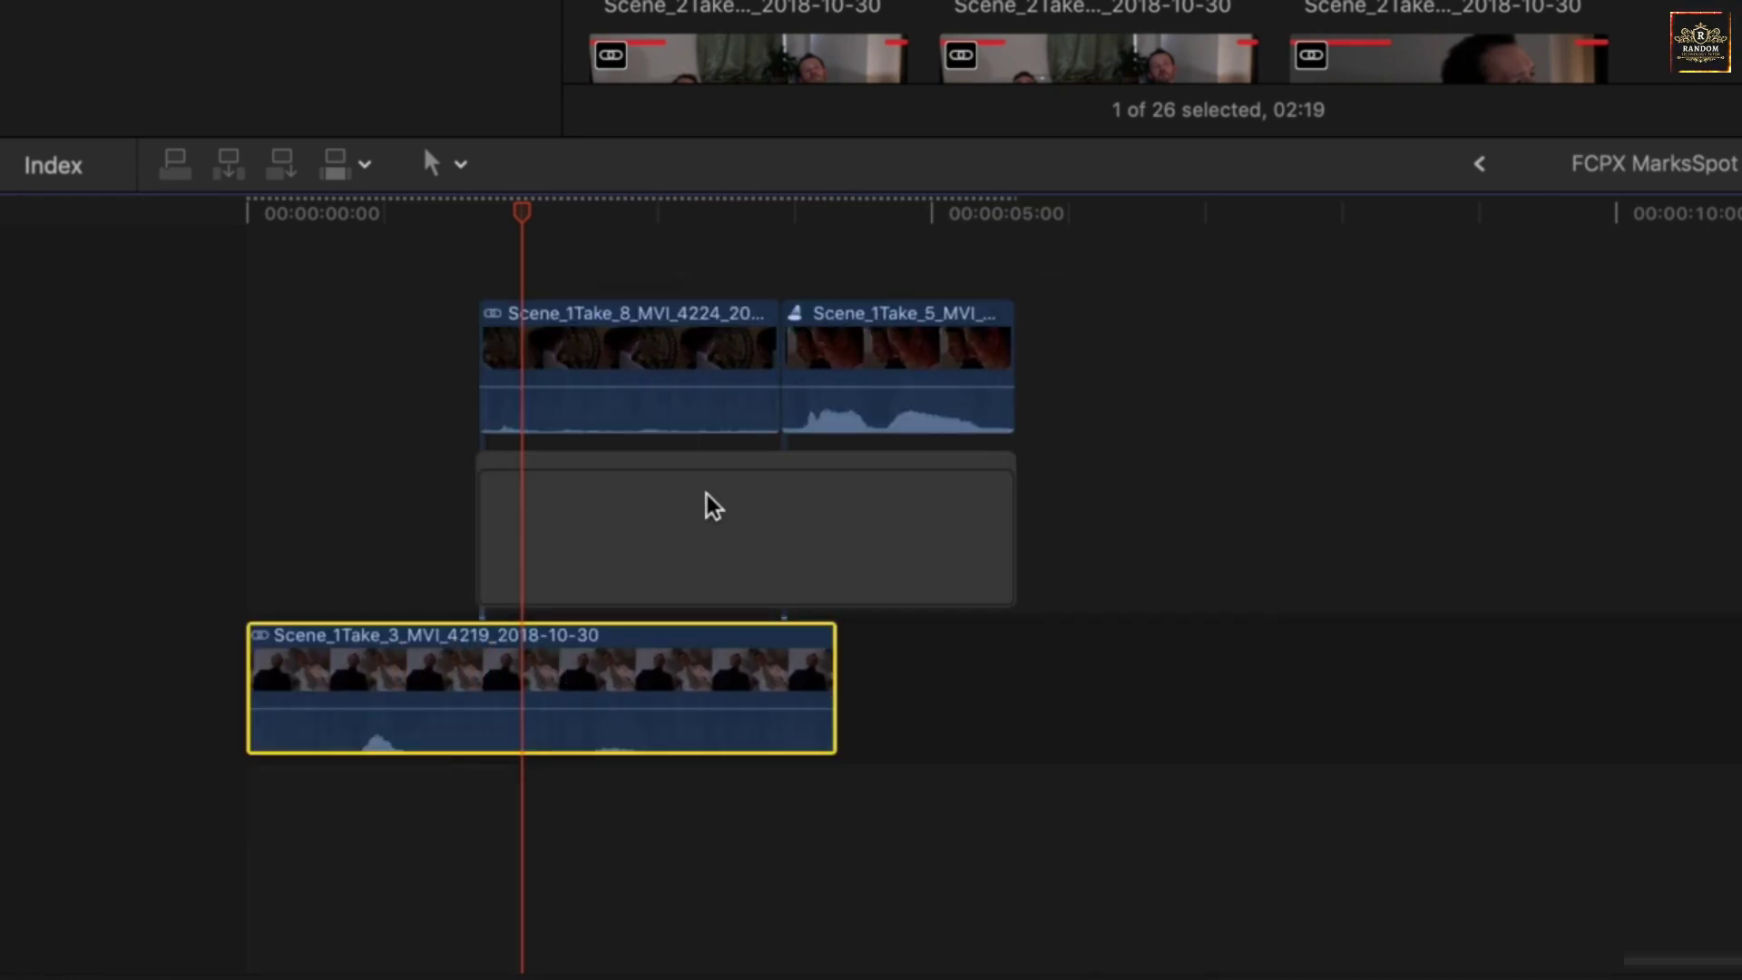
left_click(699, 519)
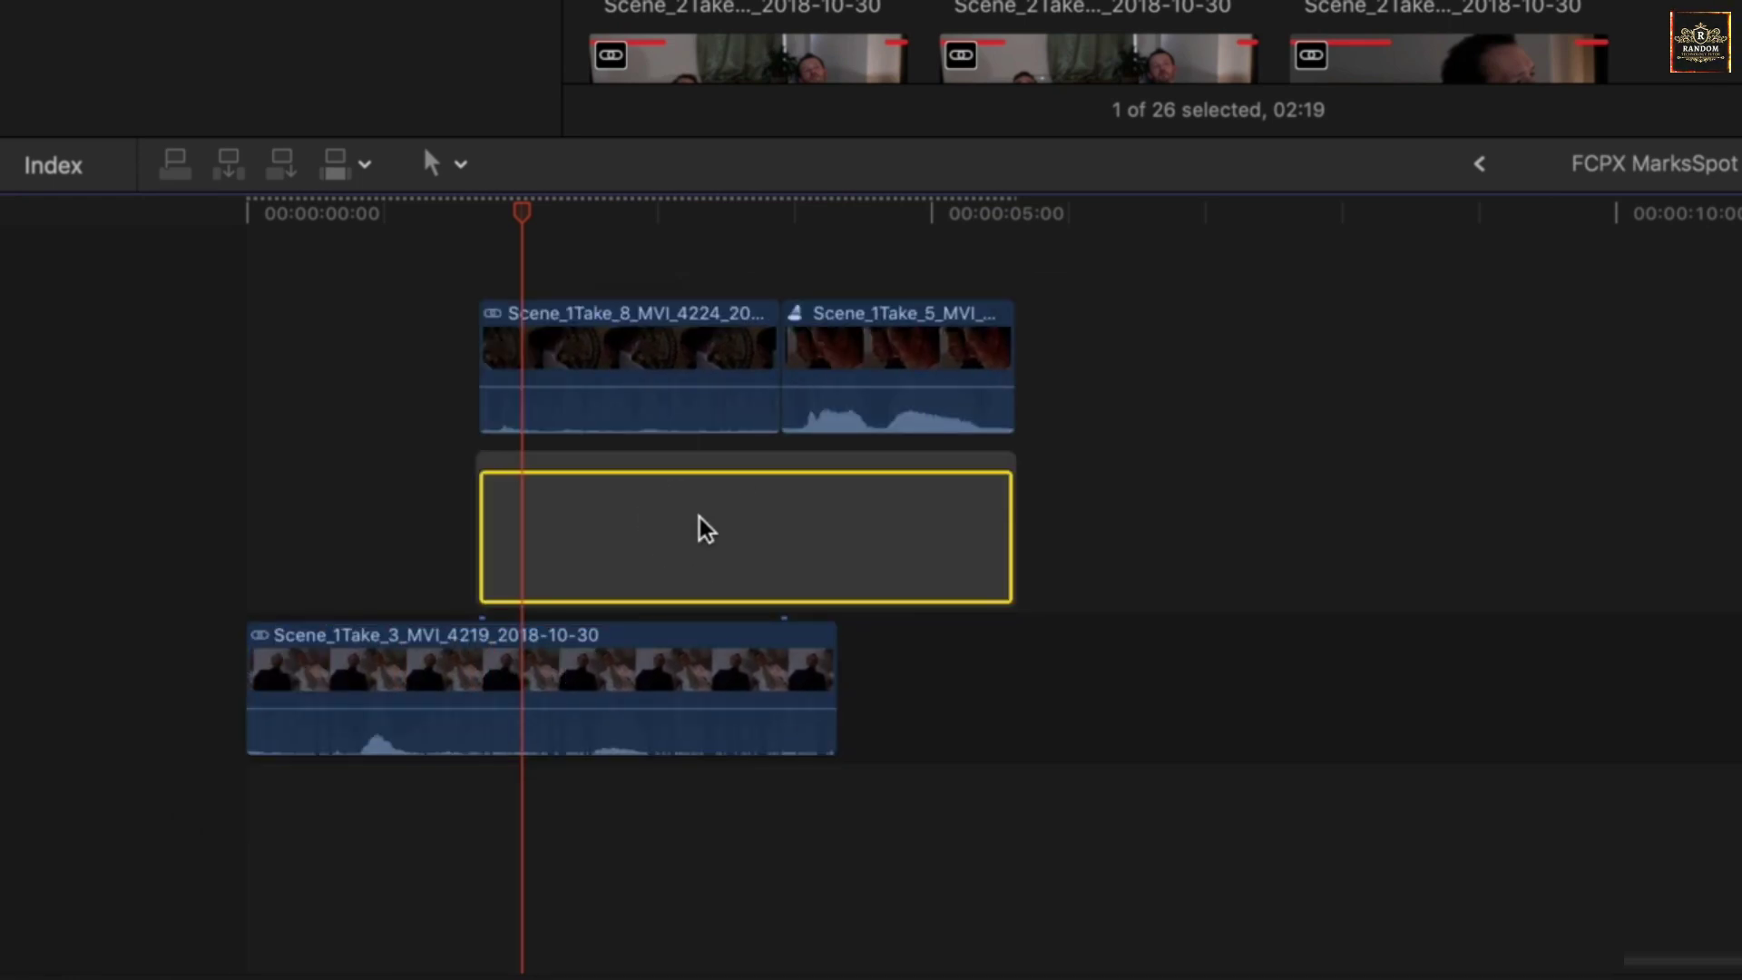
key("Delete")
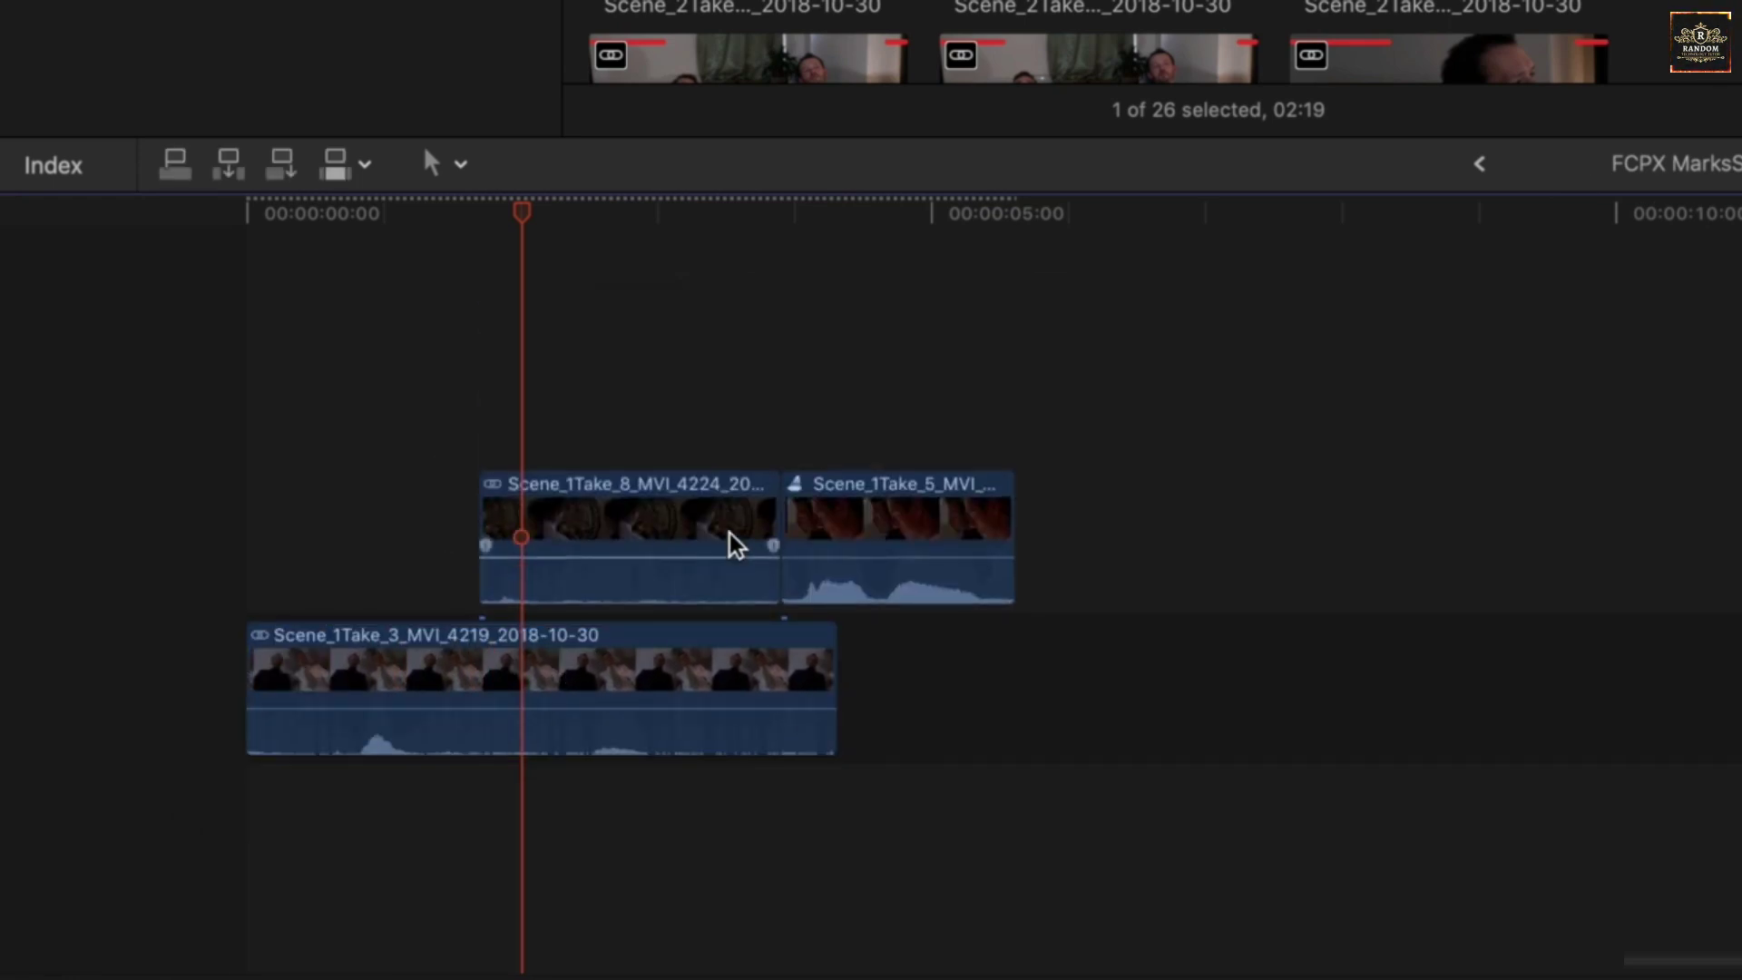
key("super+z")
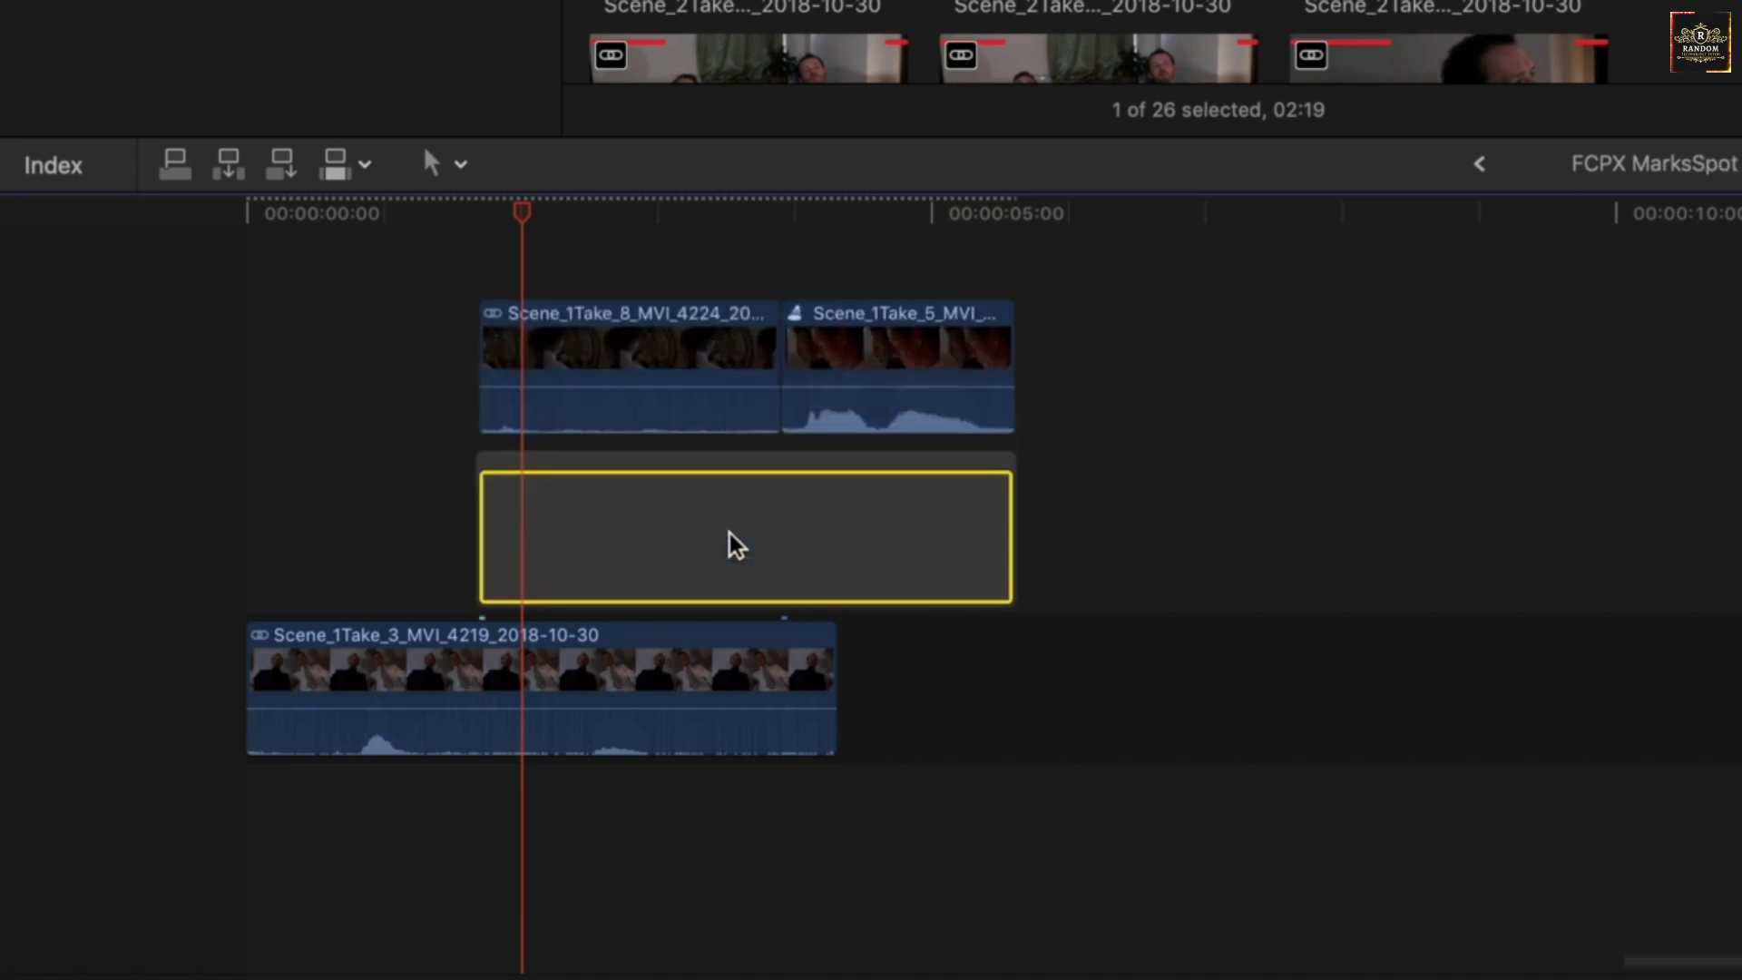
key("super+z")
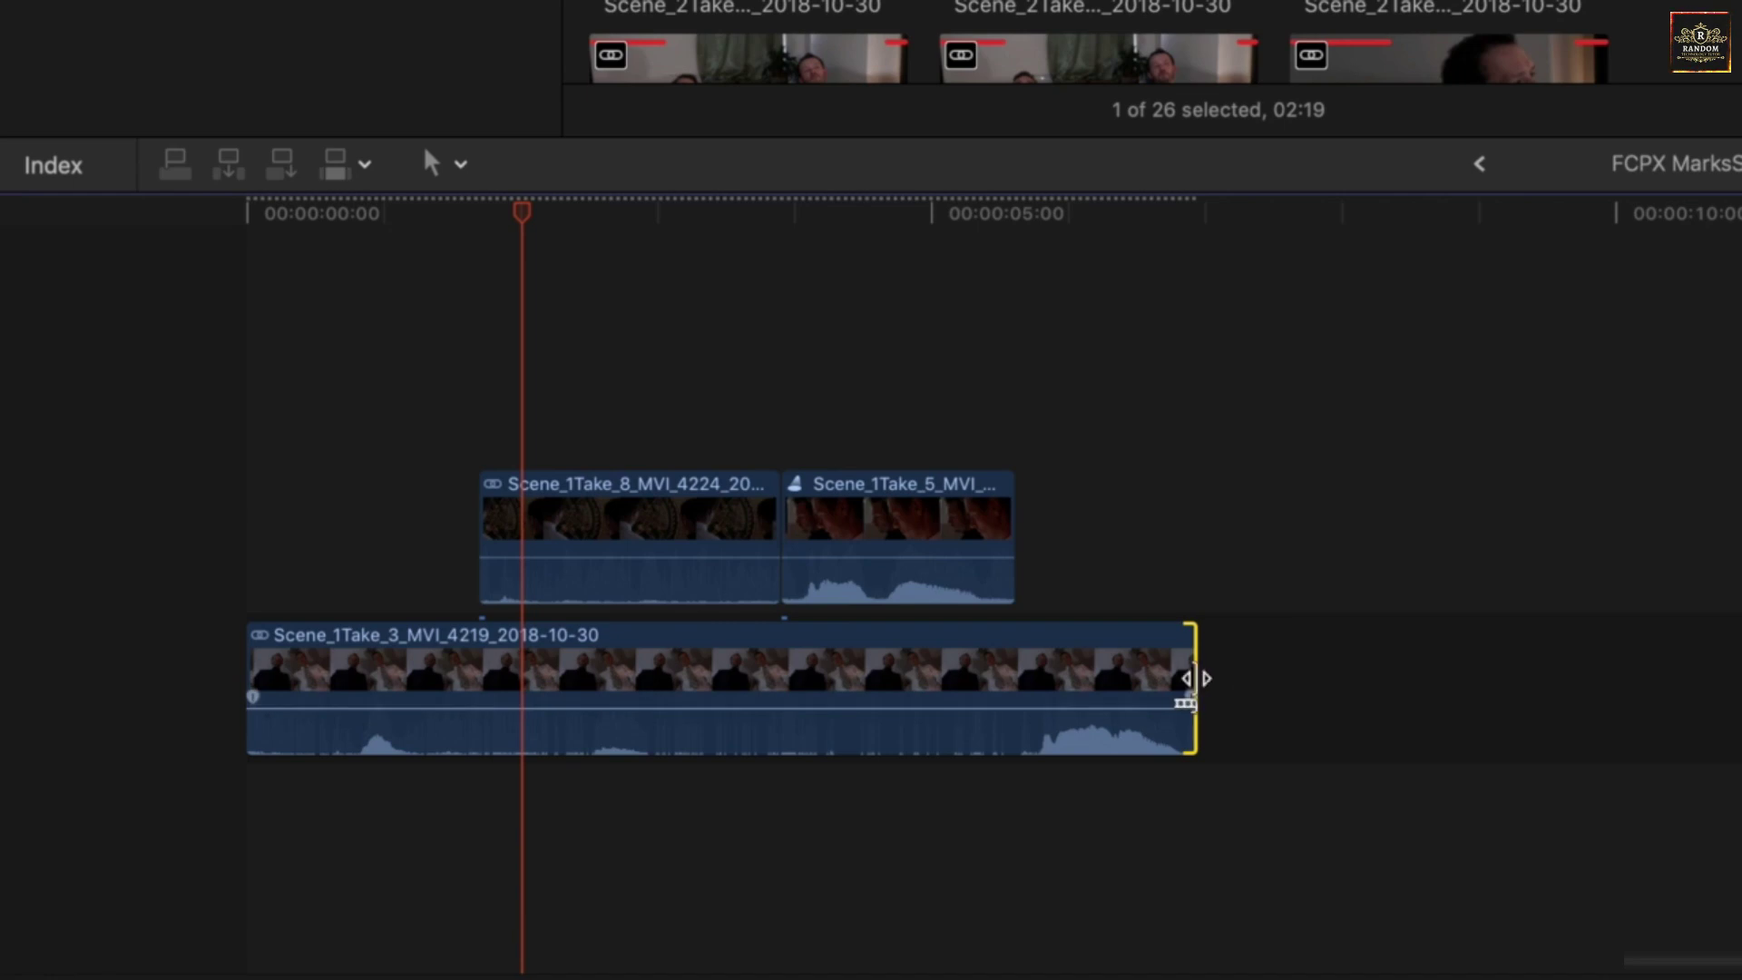
Extend the end of the Scene_1Take_3 clip well past both connected clips, to about 7.4 seconds
left_click_drag(1196, 679, 1262, 679)
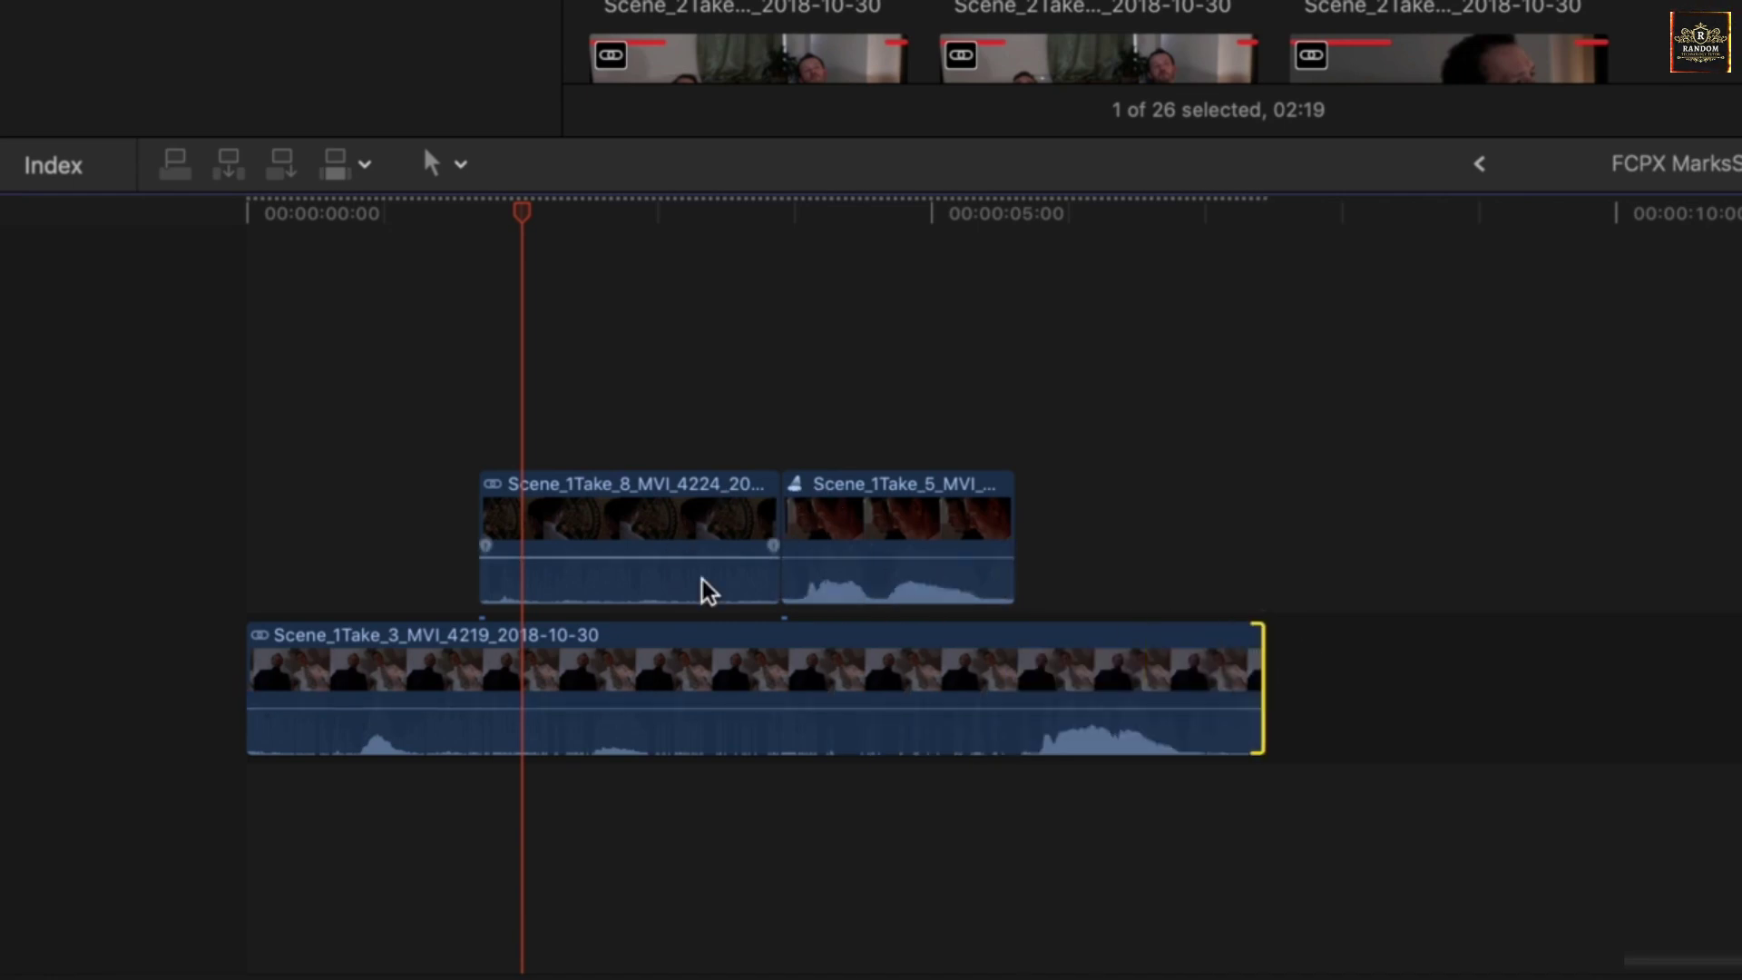
left_click(814, 655)
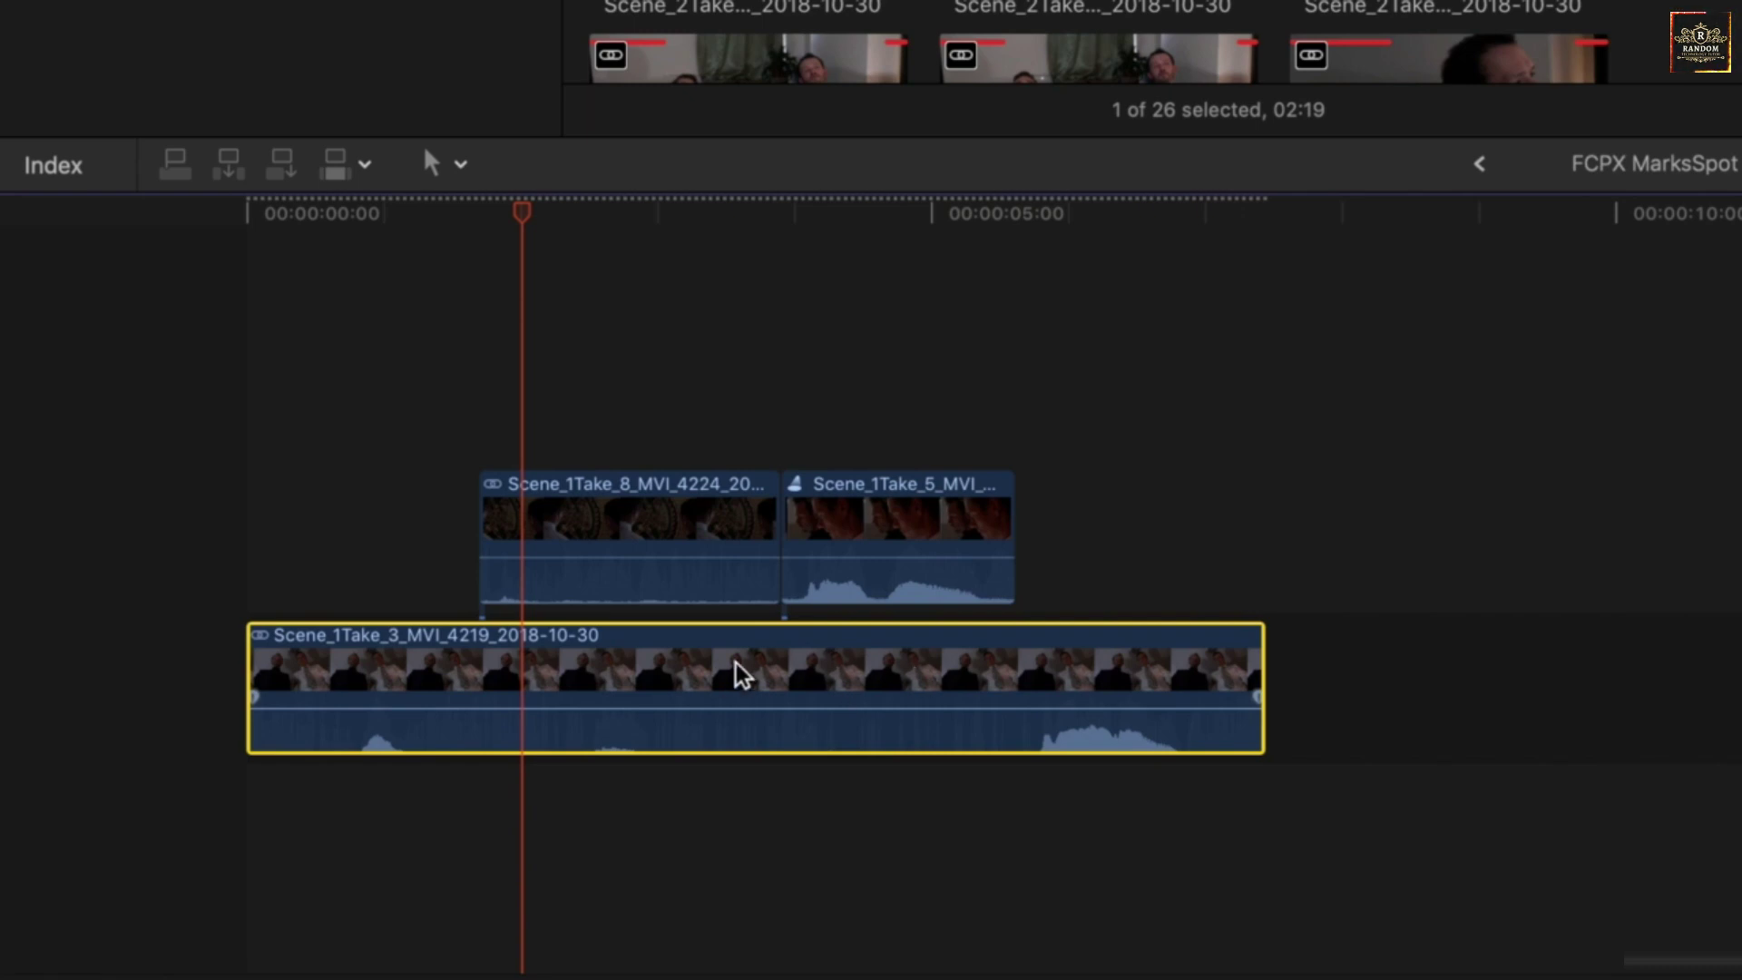
Extend the end of Scene_1Take_8 beneath Scene_1Take_5 and the start of Scene_1Take_5 earlier, so the two connected clips overlap
left_click(776, 527)
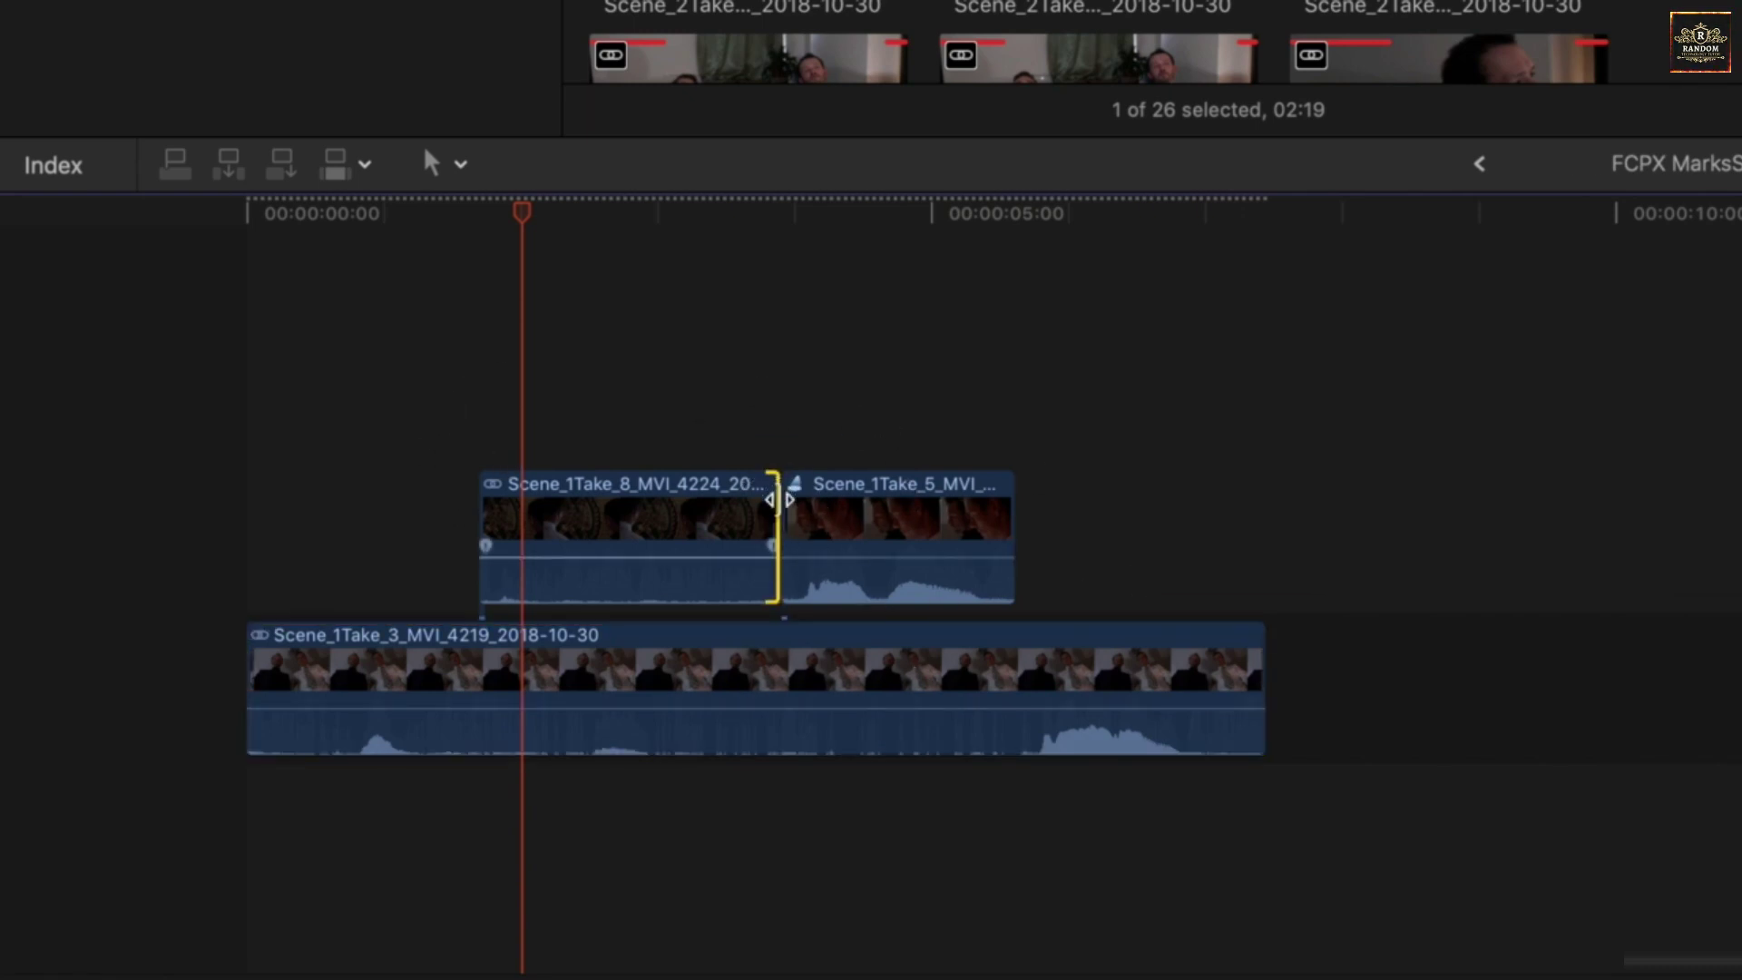
left_click(738, 515)
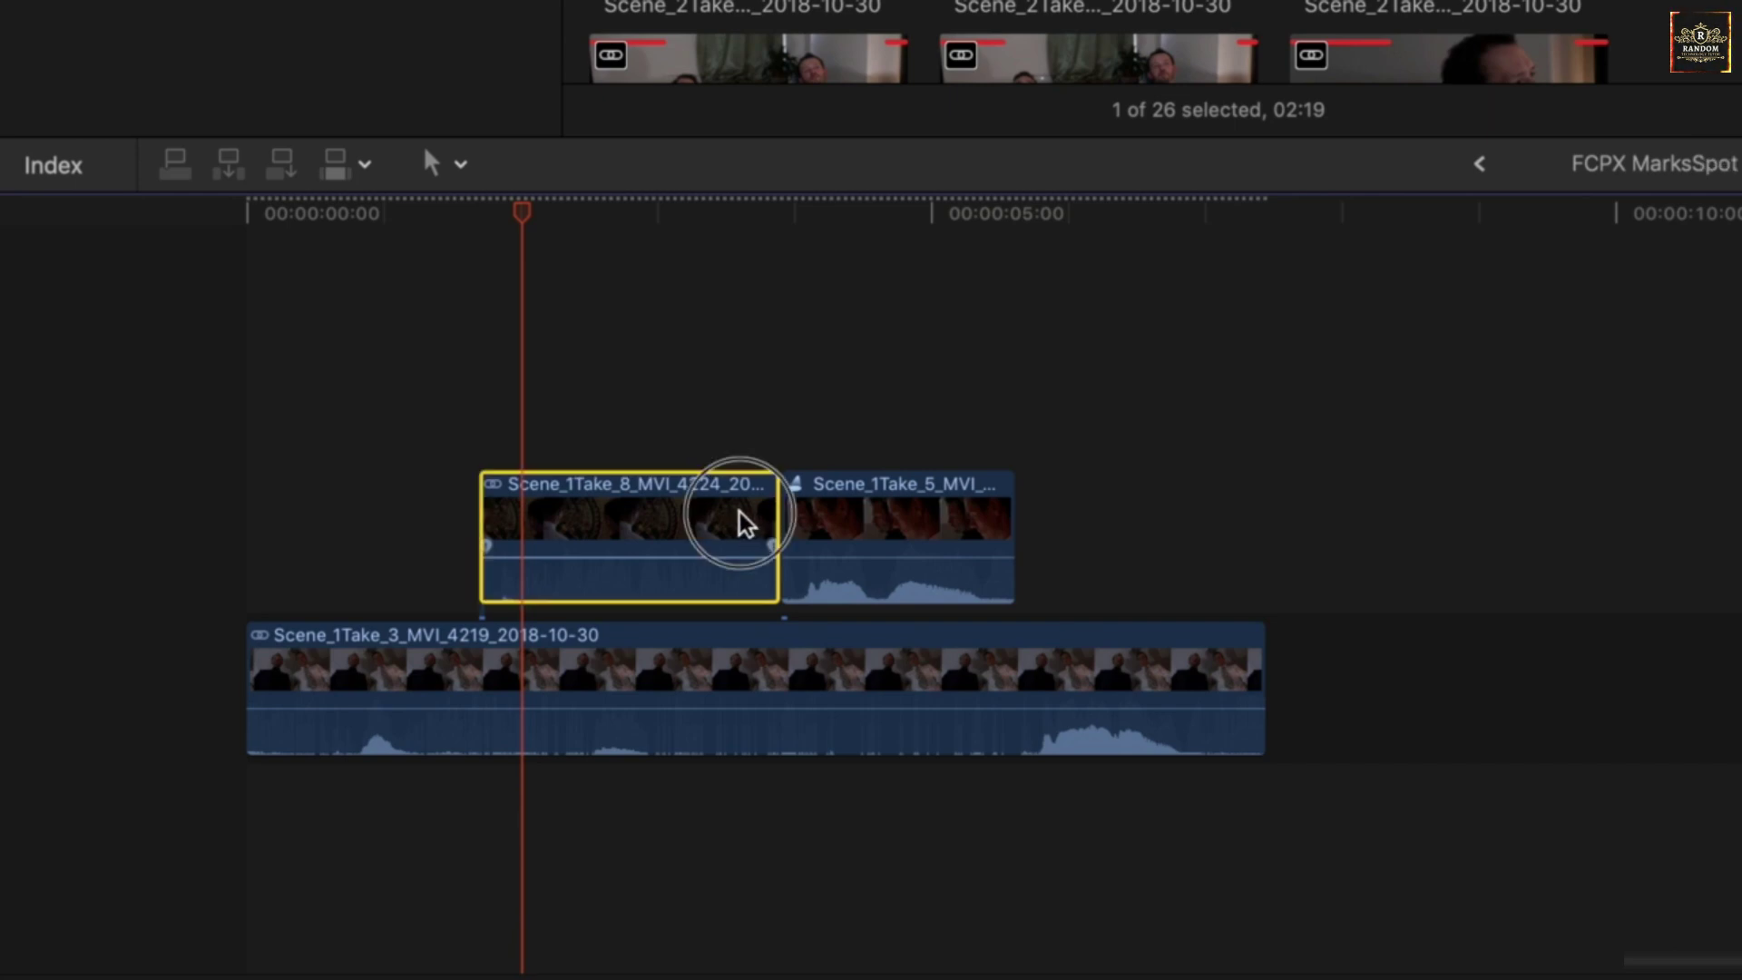
left_click_drag(766, 525, 935, 539)
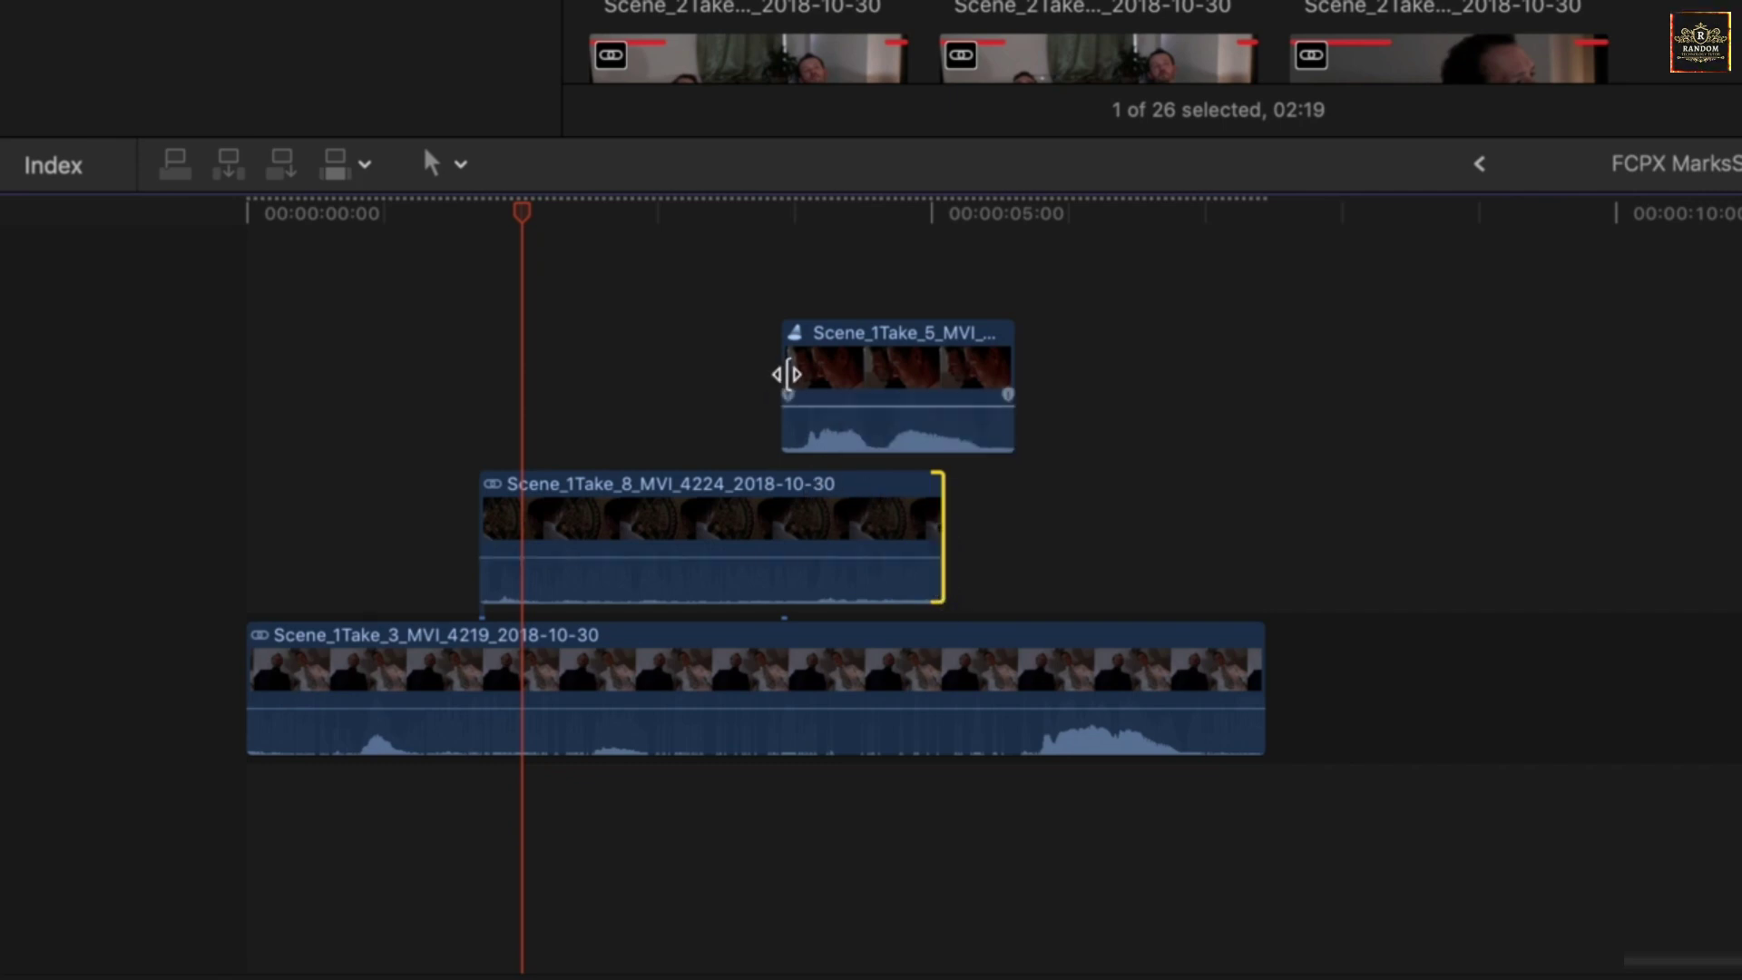
mouse_move(782, 369)
left_mouse_down()
mouse_move(661, 370)
mouse_move(699, 396)
mouse_move(776, 396)
left_mouse_up()
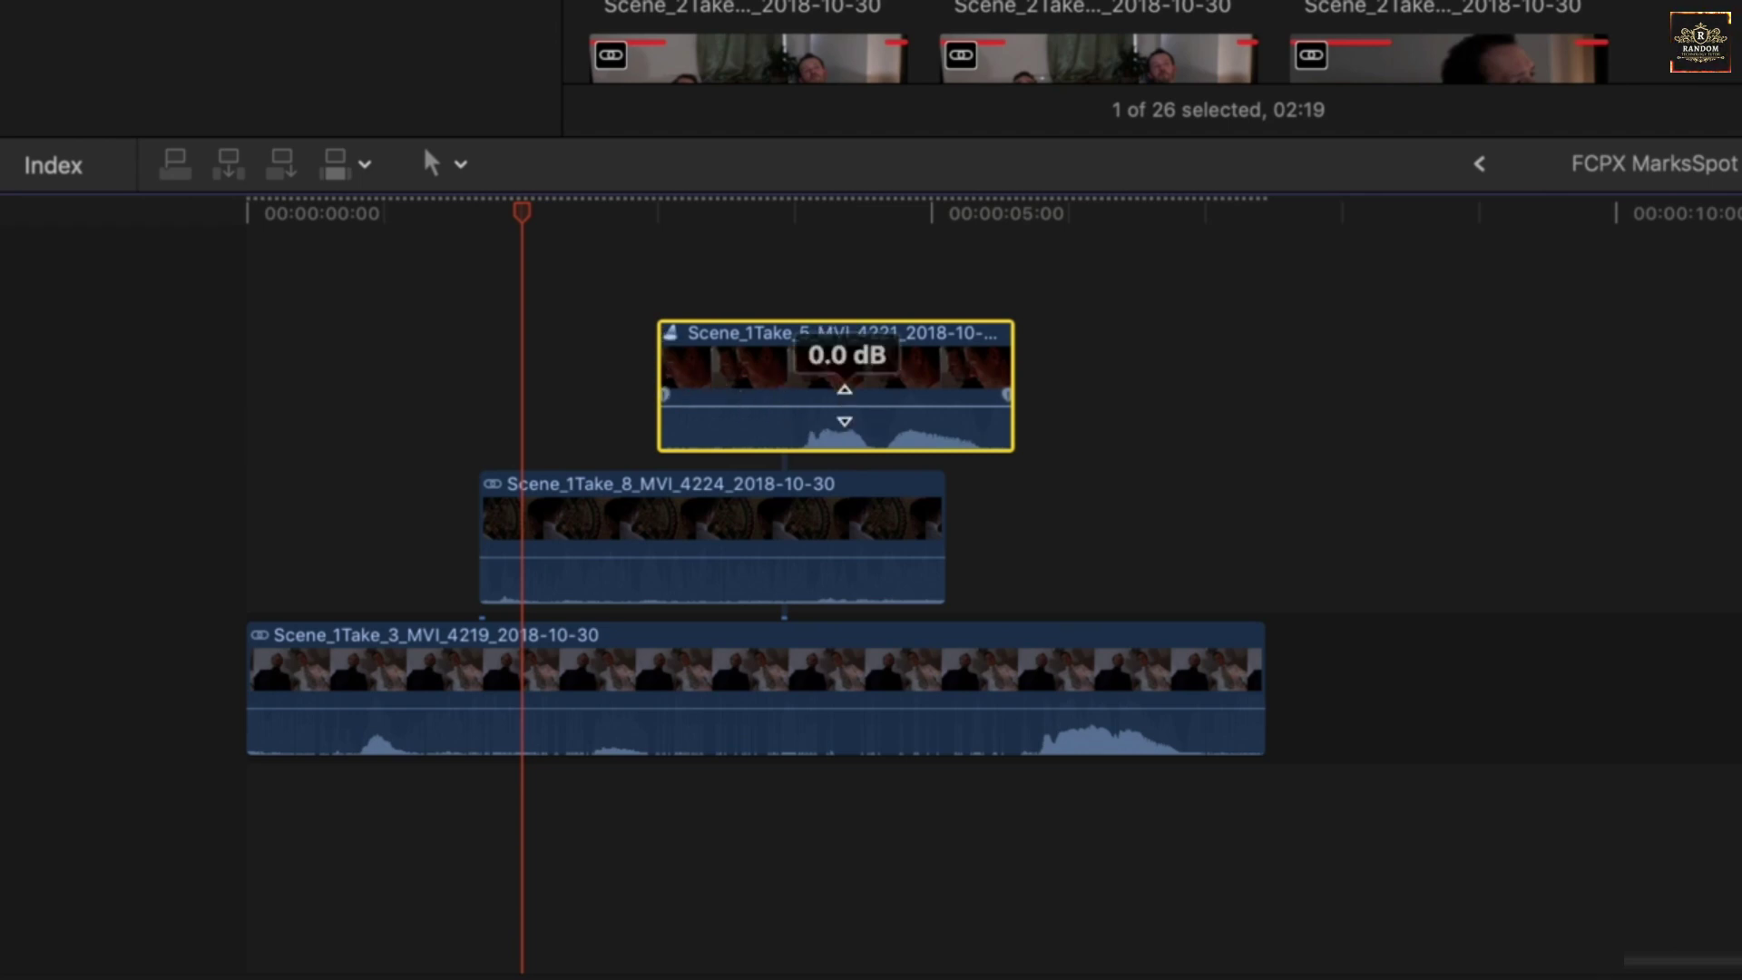
Show the video animation of the connected Scene_1Take_5 clip, expand its opacity graph and add two opacity keyframes near the clip's start
right_click(809, 381)
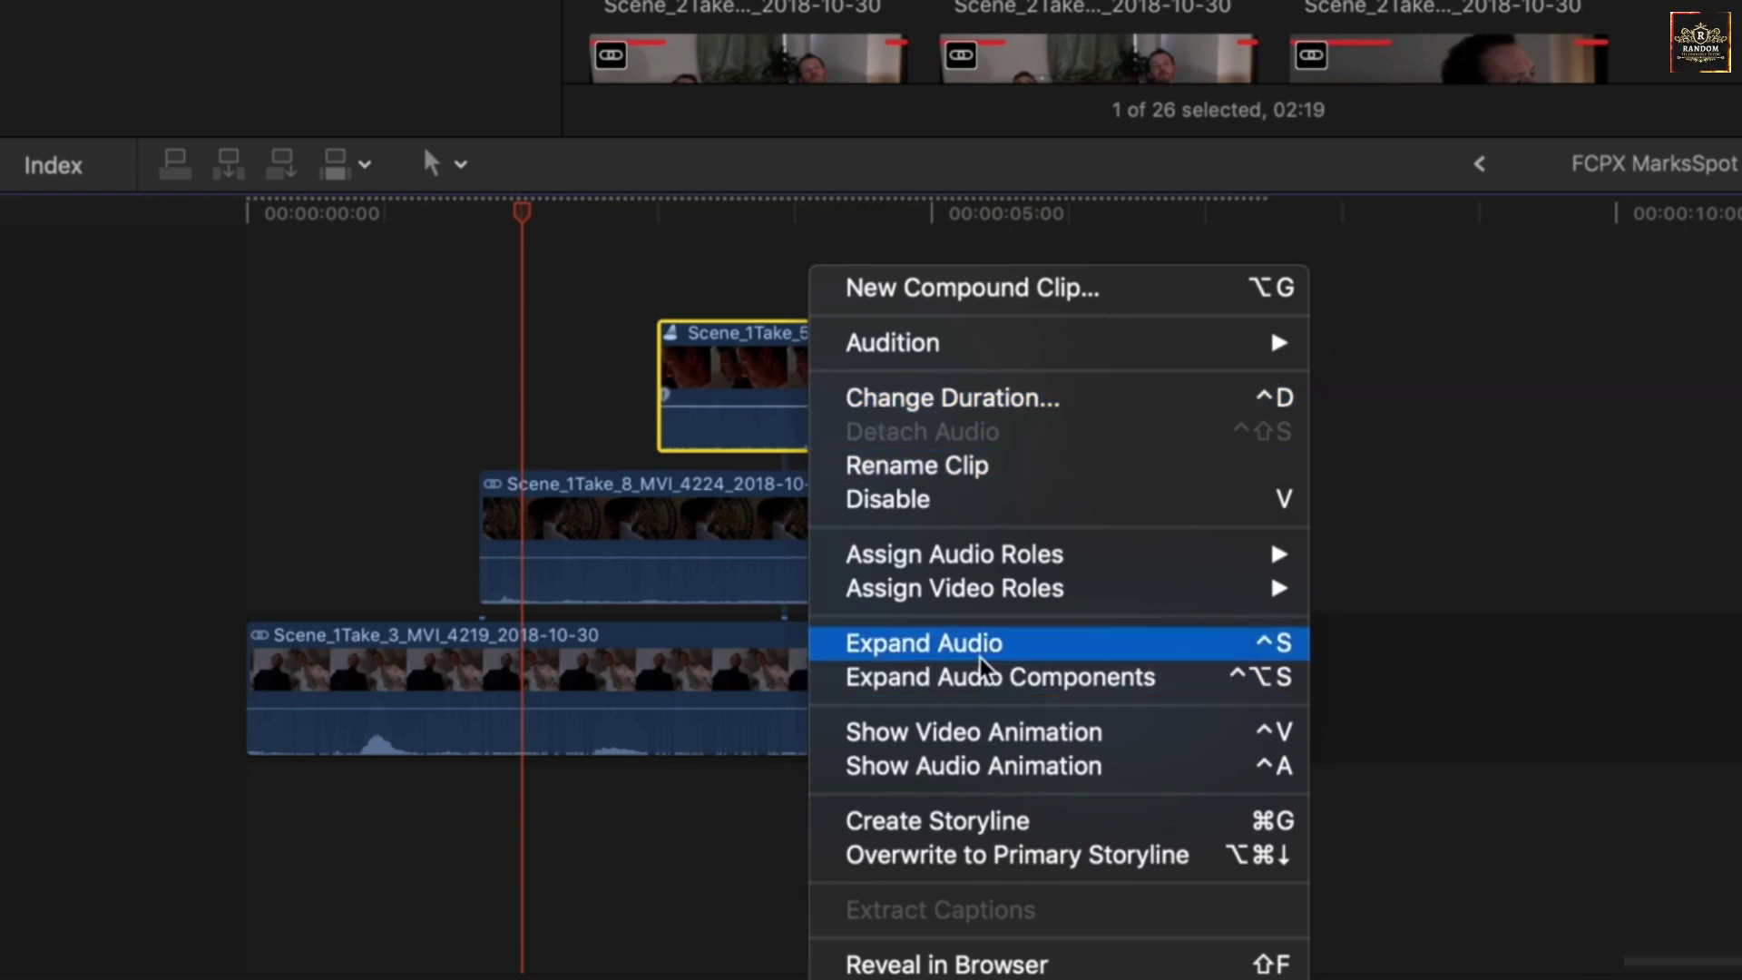
left_click(1011, 732)
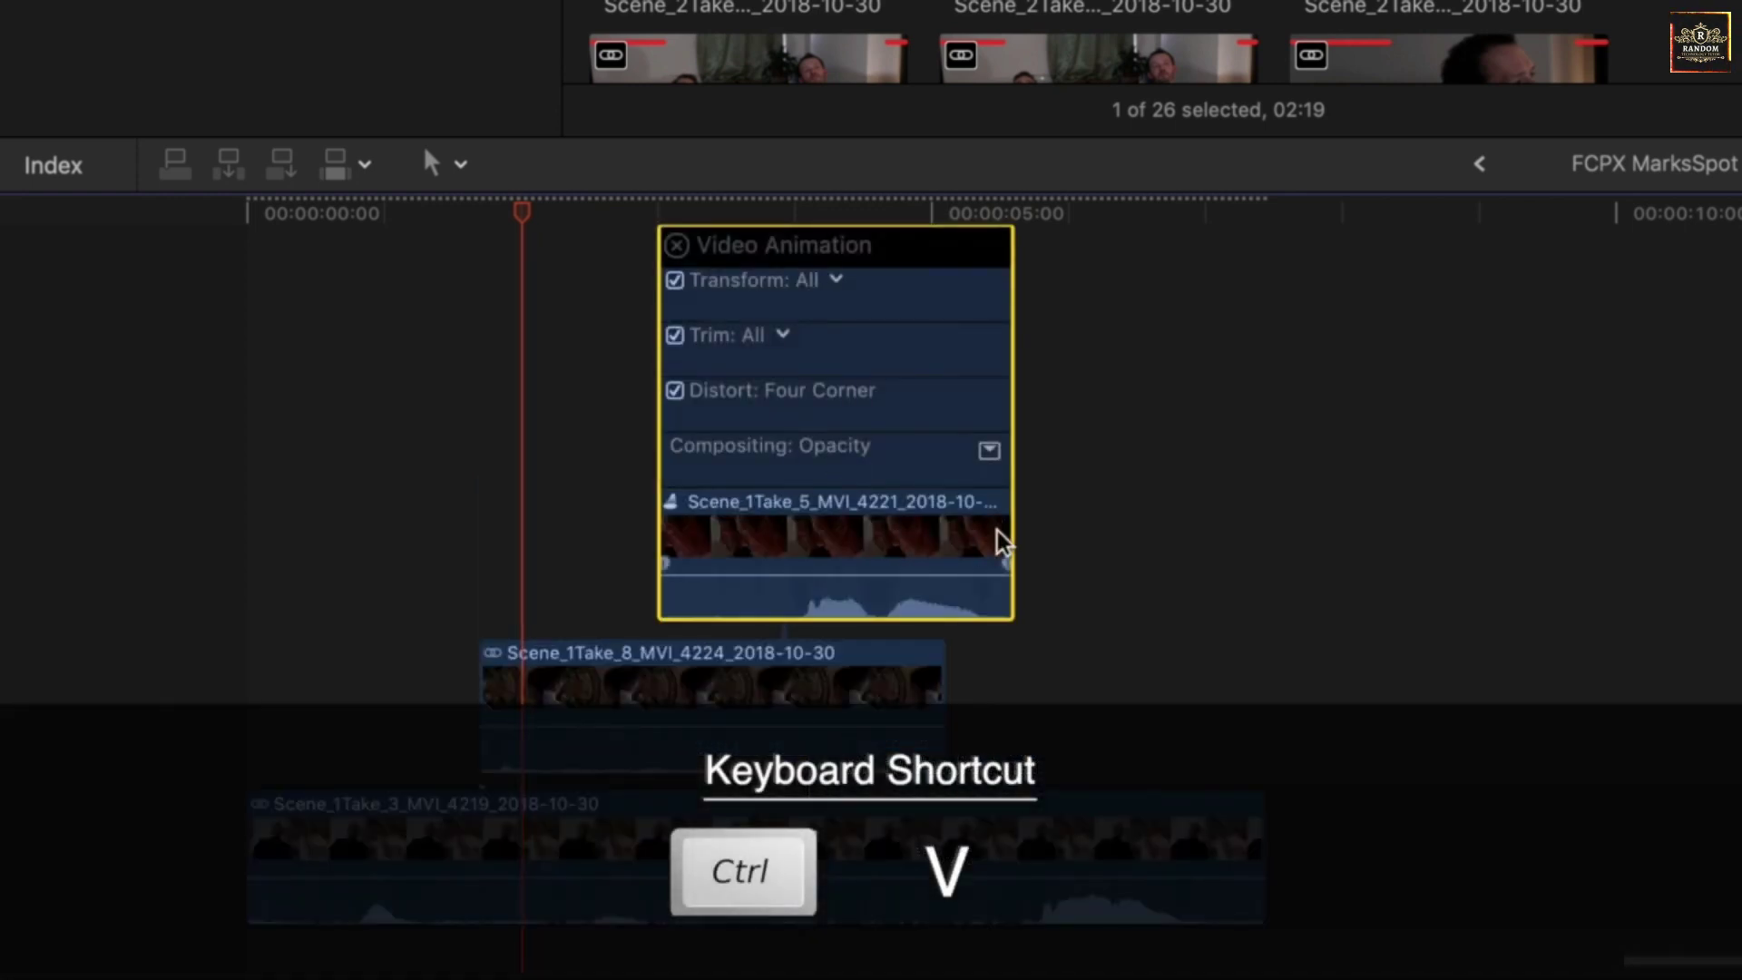
left_click(990, 448)
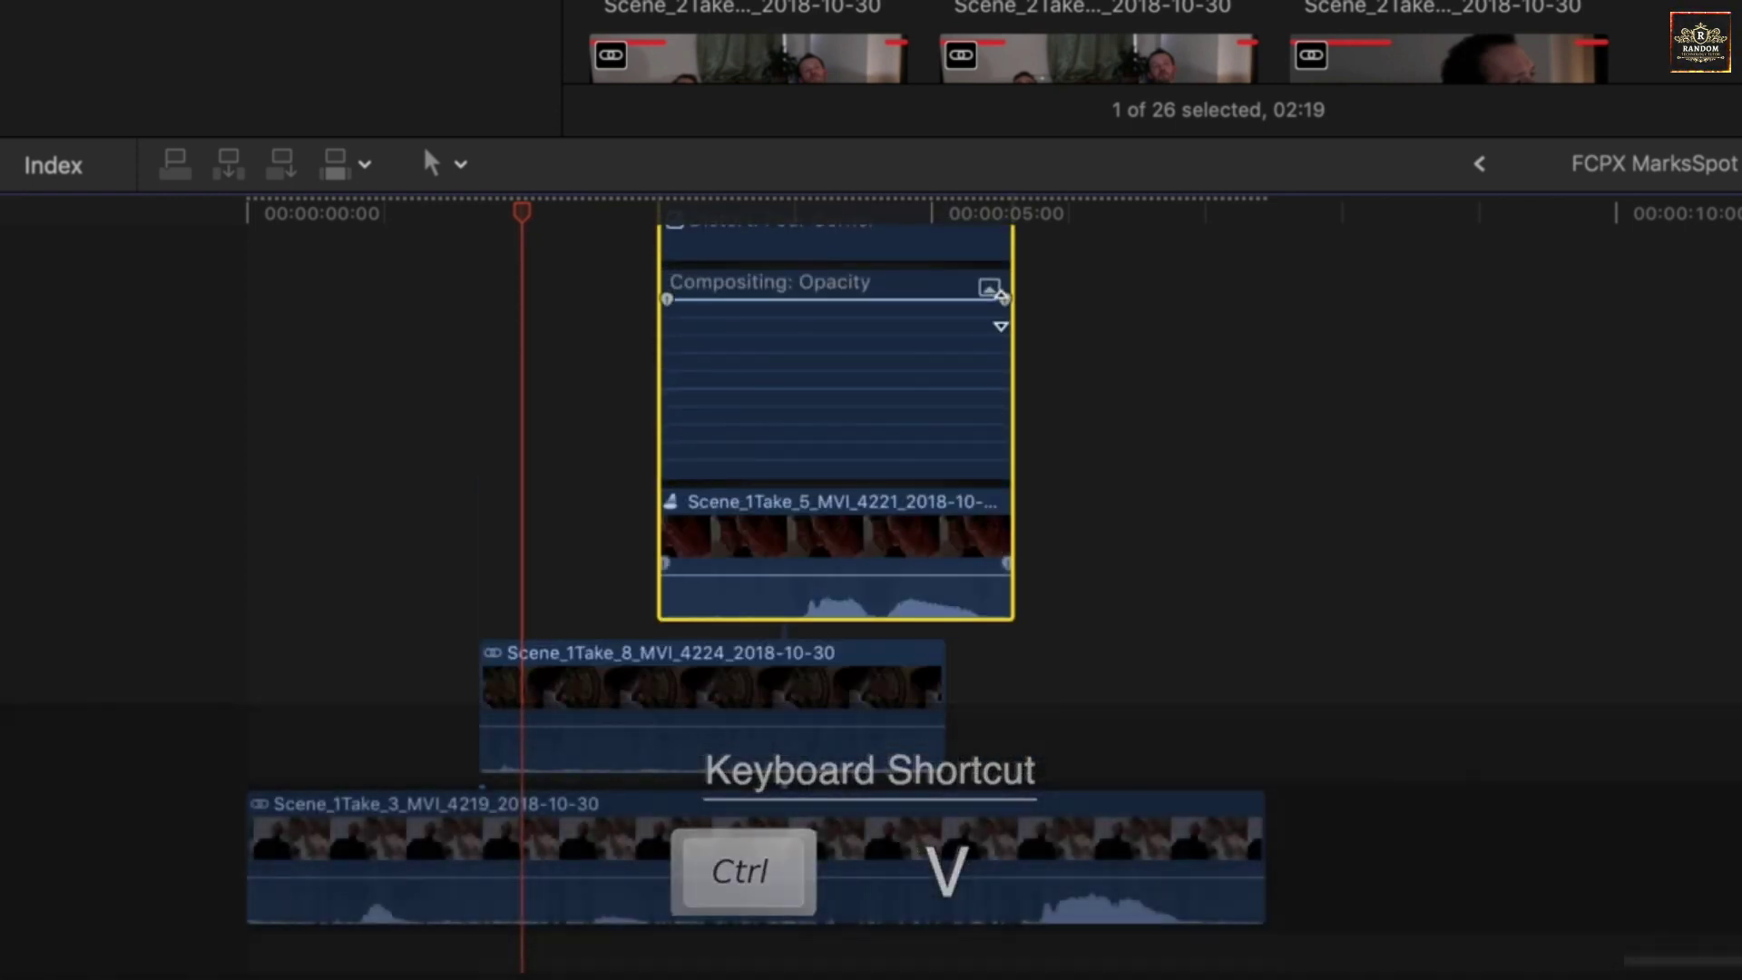
left_click(737, 303, "alt")
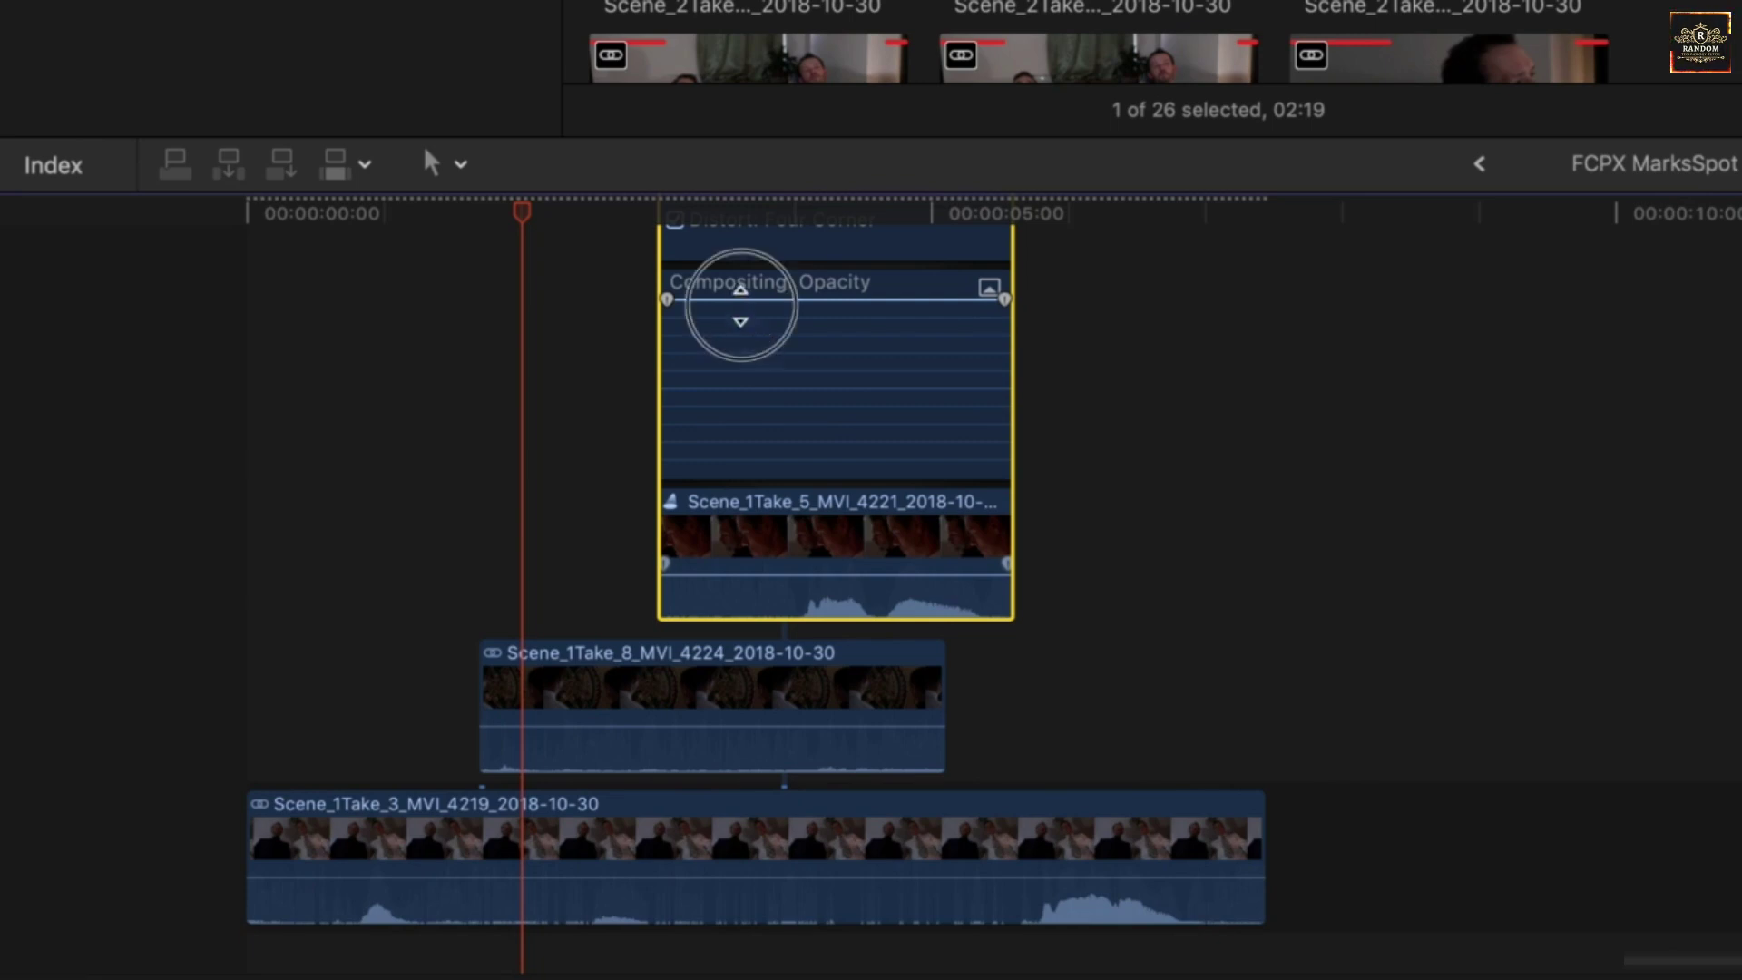
left_click(691, 302, "alt")
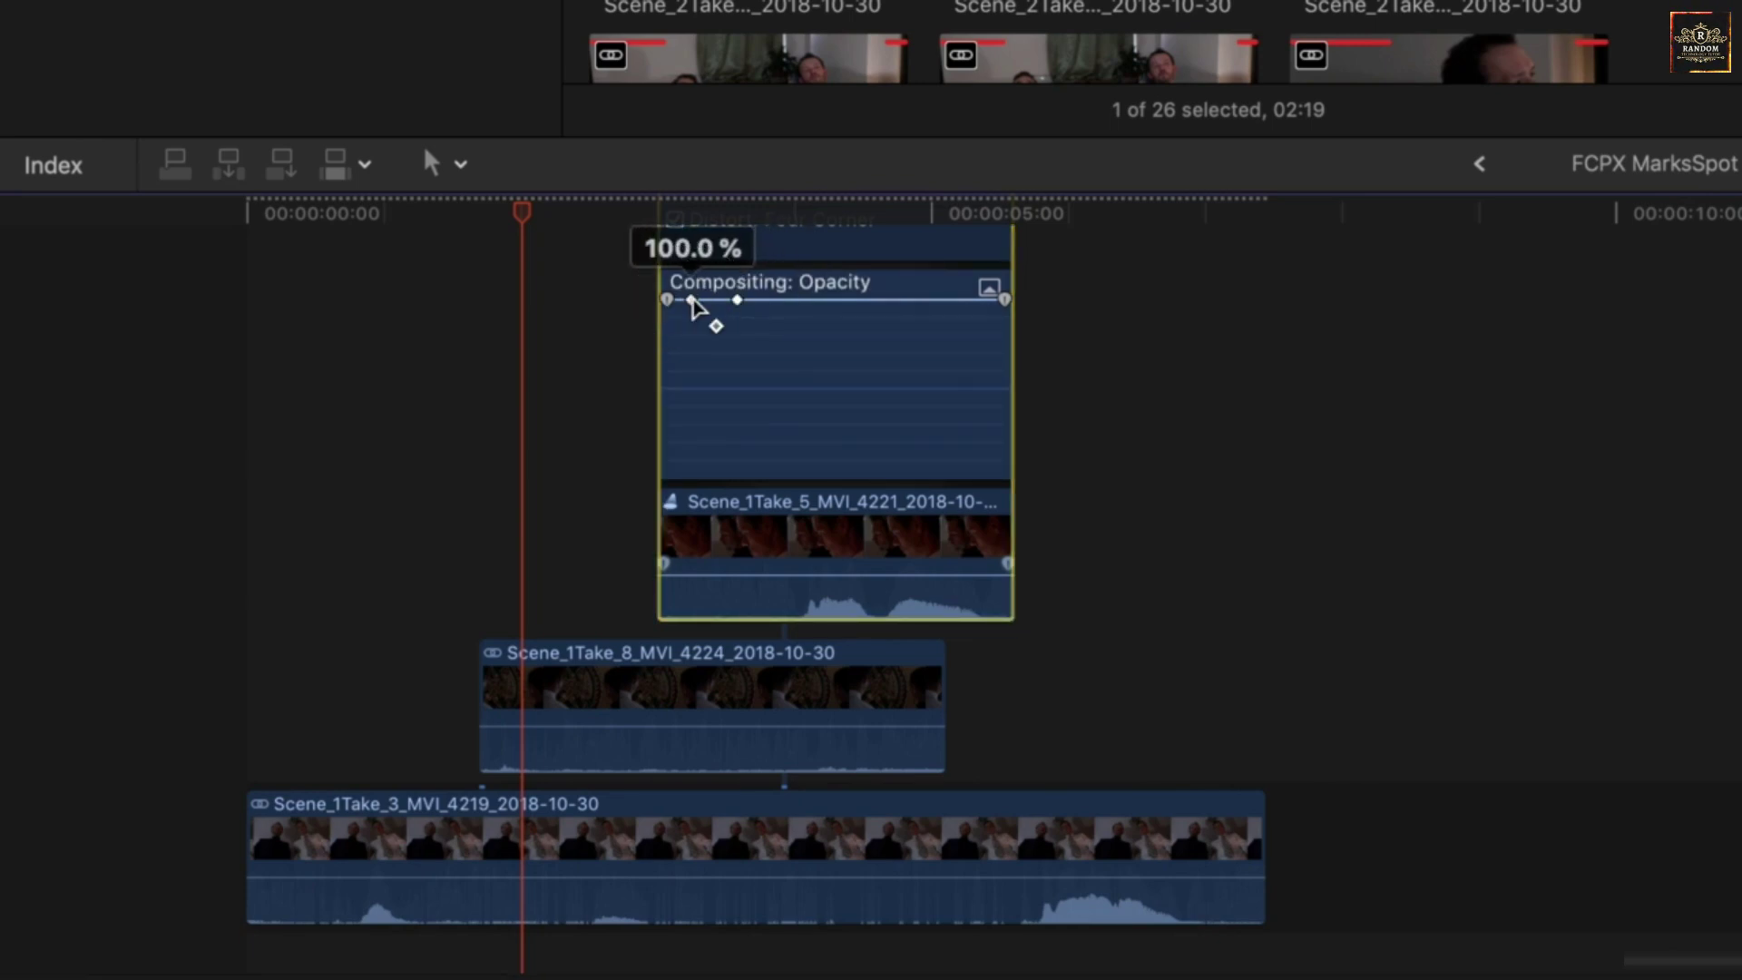
Shape a fade-in on Scene_1Take_5 with zero opacity at its first frame and 100% at a later second keyframe, and close its animation editor
left_click_drag(692, 302, 607, 502)
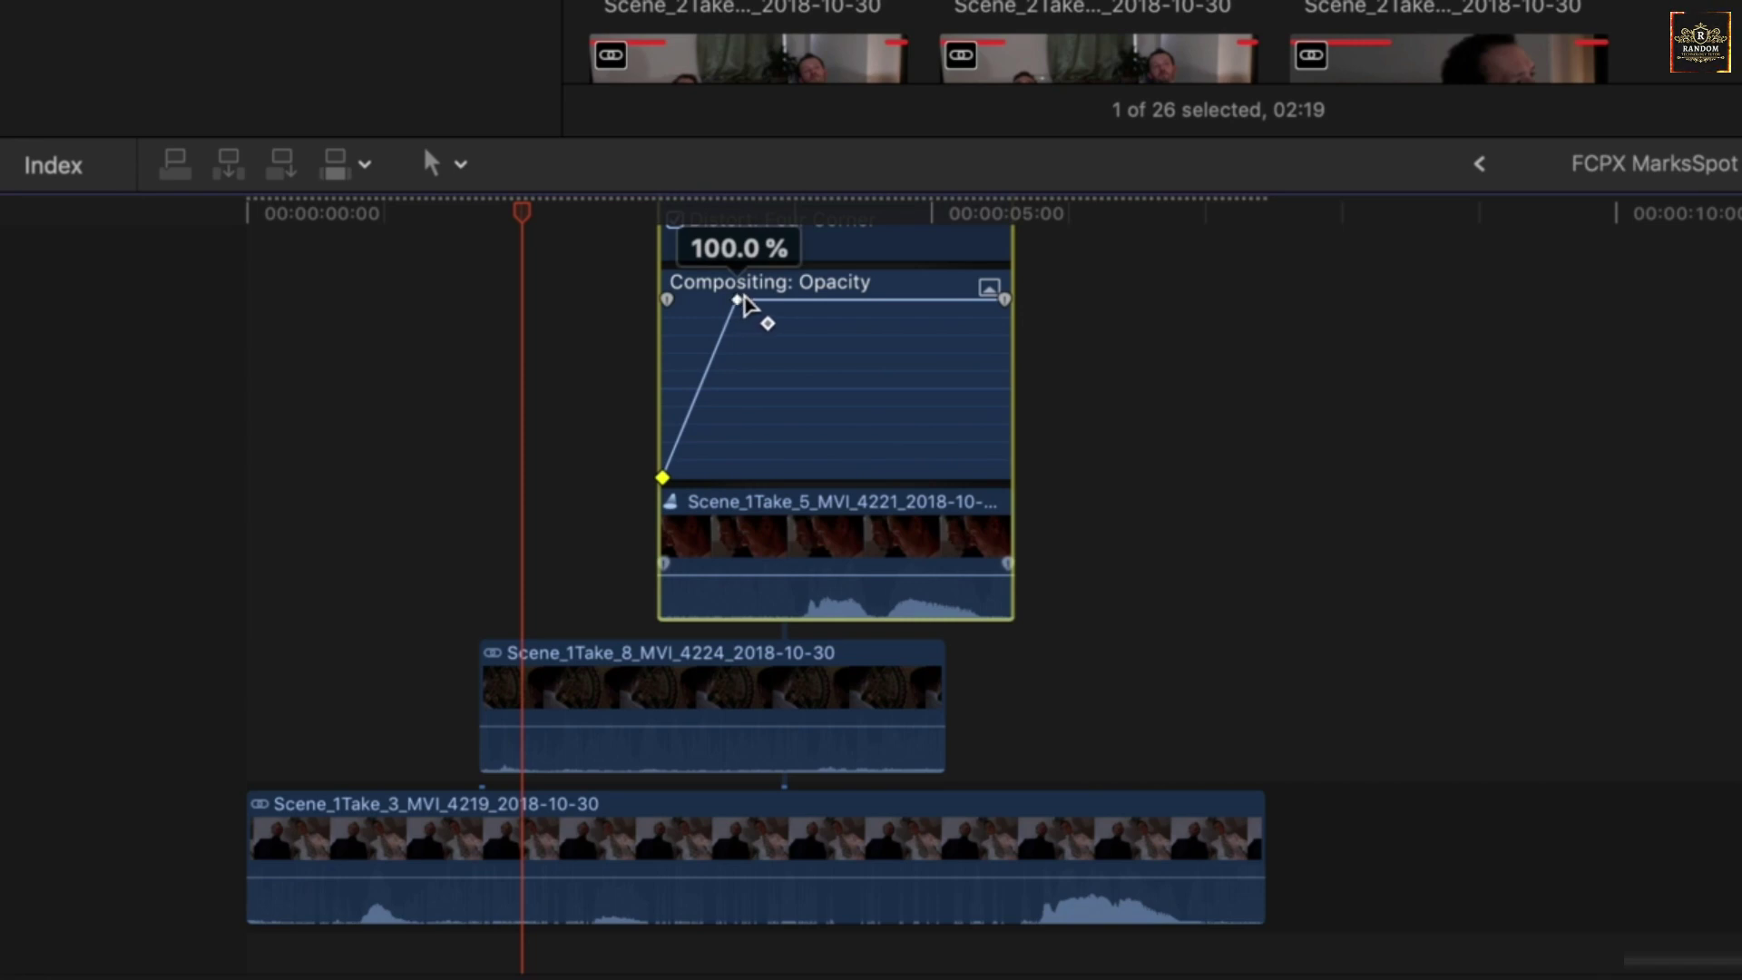
left_click_drag(738, 302, 797, 311)
scroll(824, 482, "up", 3)
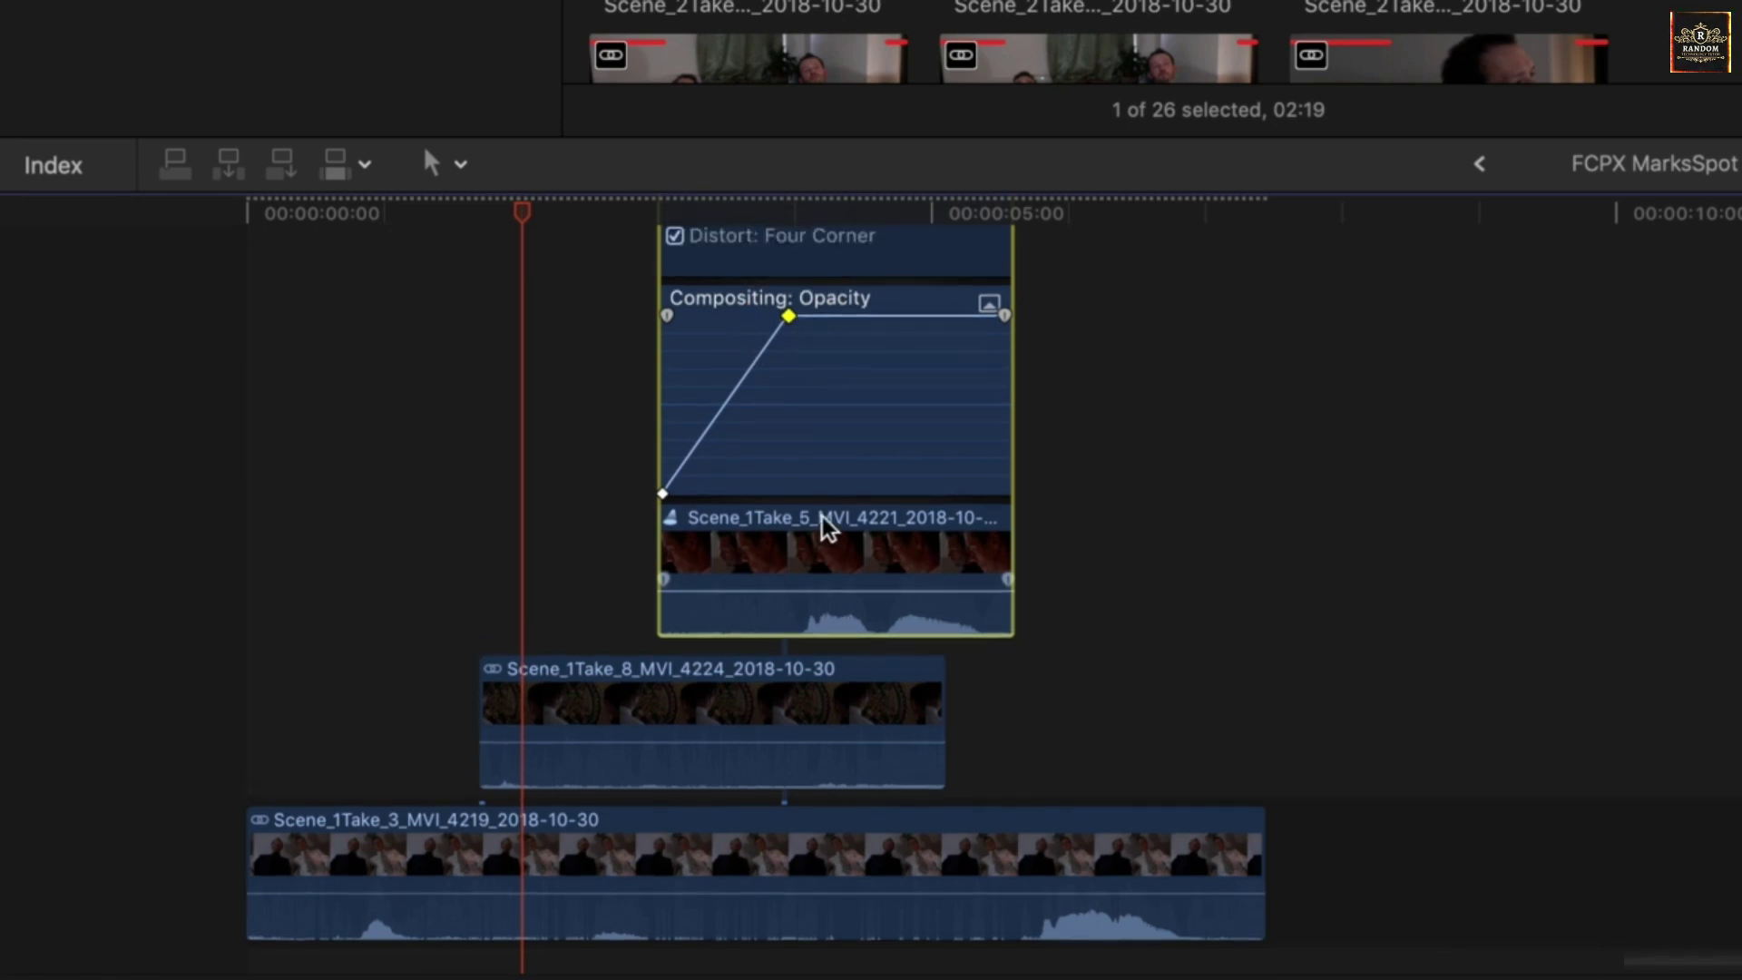
left_click(989, 370)
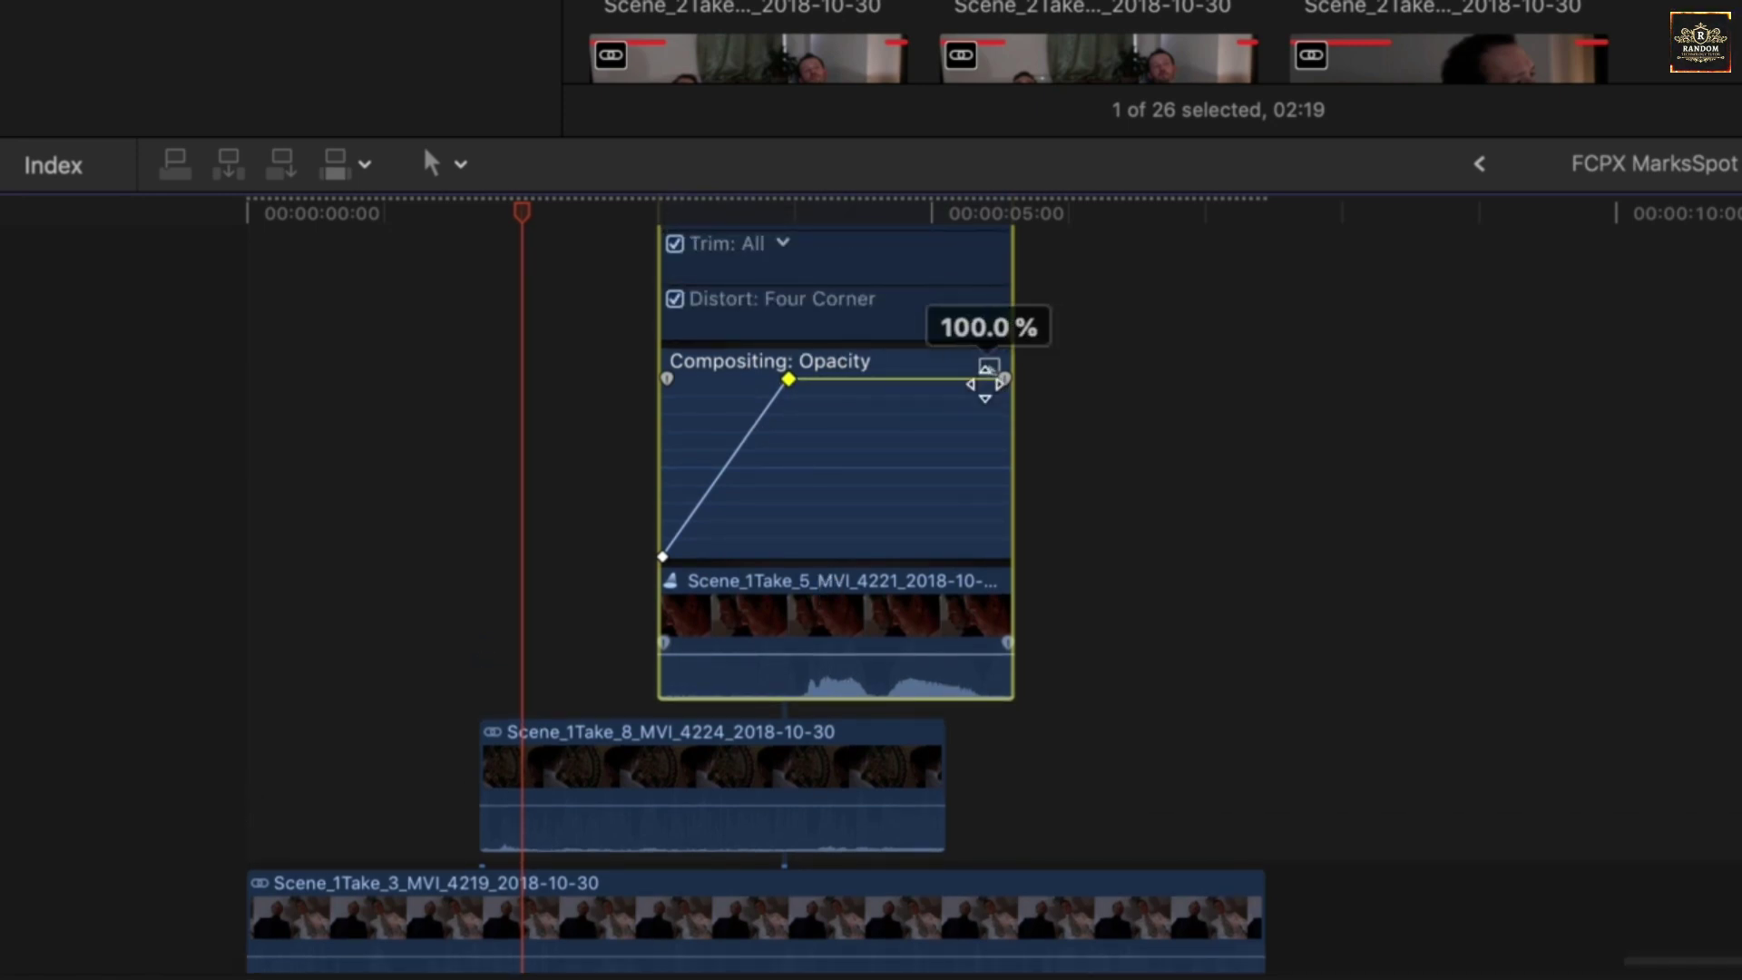
left_click(989, 368)
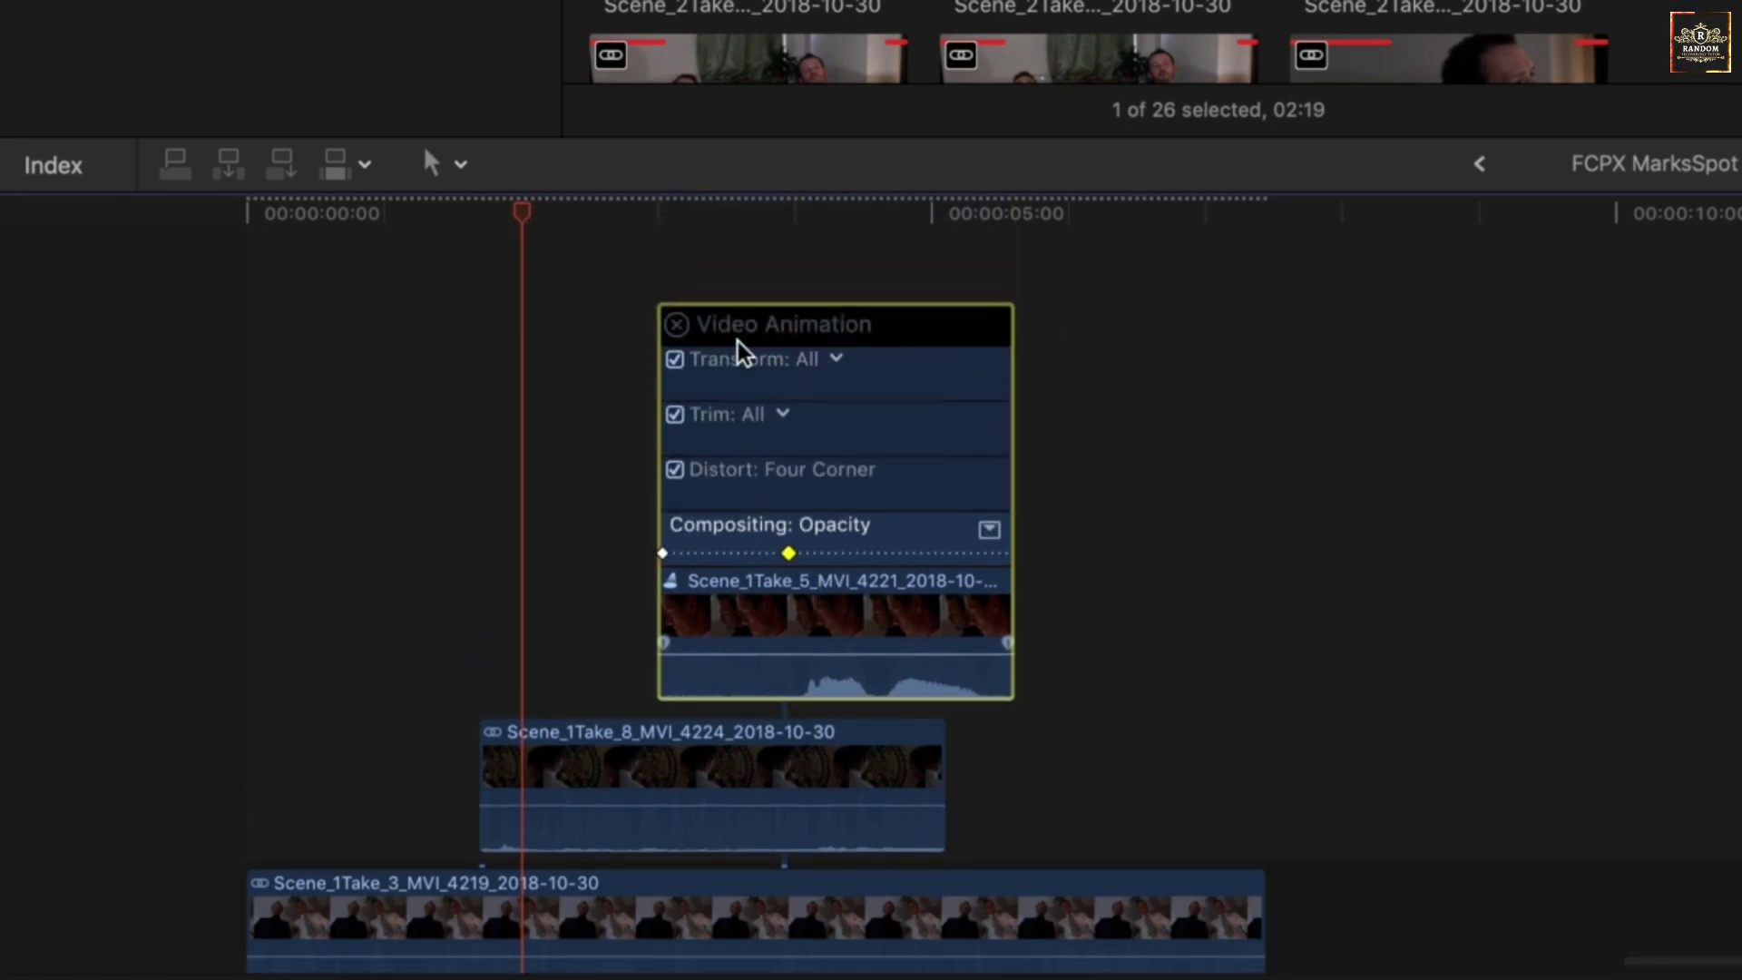
left_click(676, 325)
Show the video animation of Scene_1Take_8, expand its opacity graph and add two keyframes, one past the middle and one near the end
left_click(743, 767)
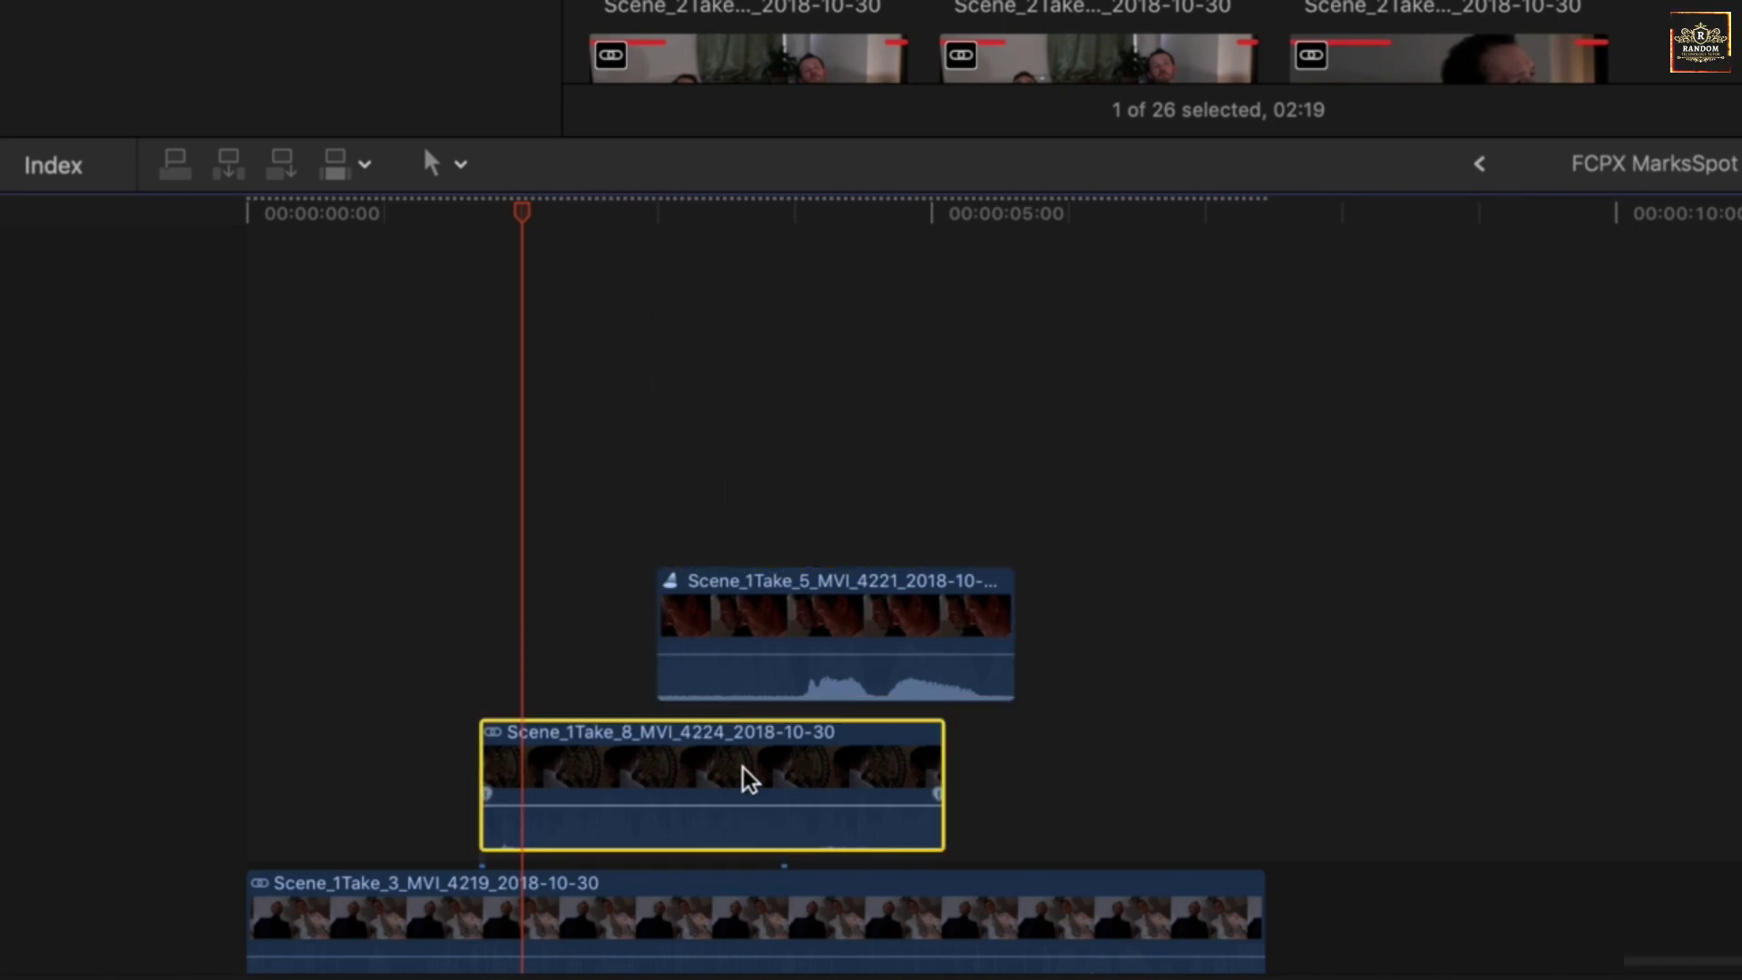
right_click(773, 749)
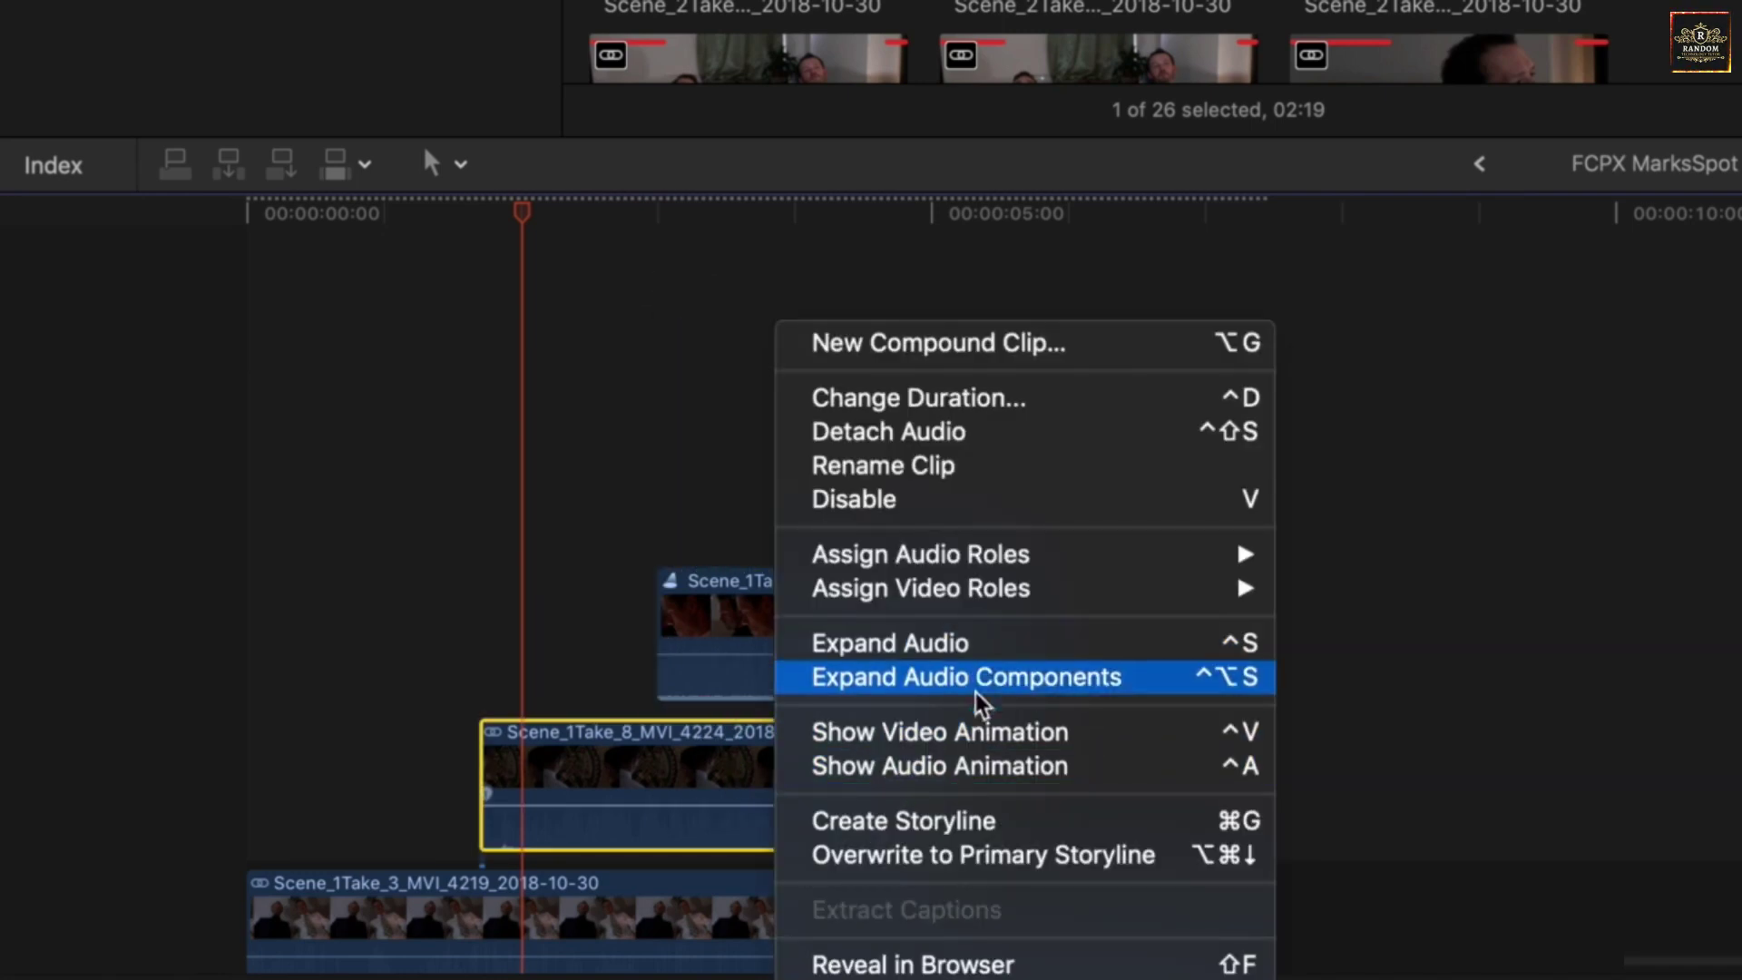
left_click(968, 732)
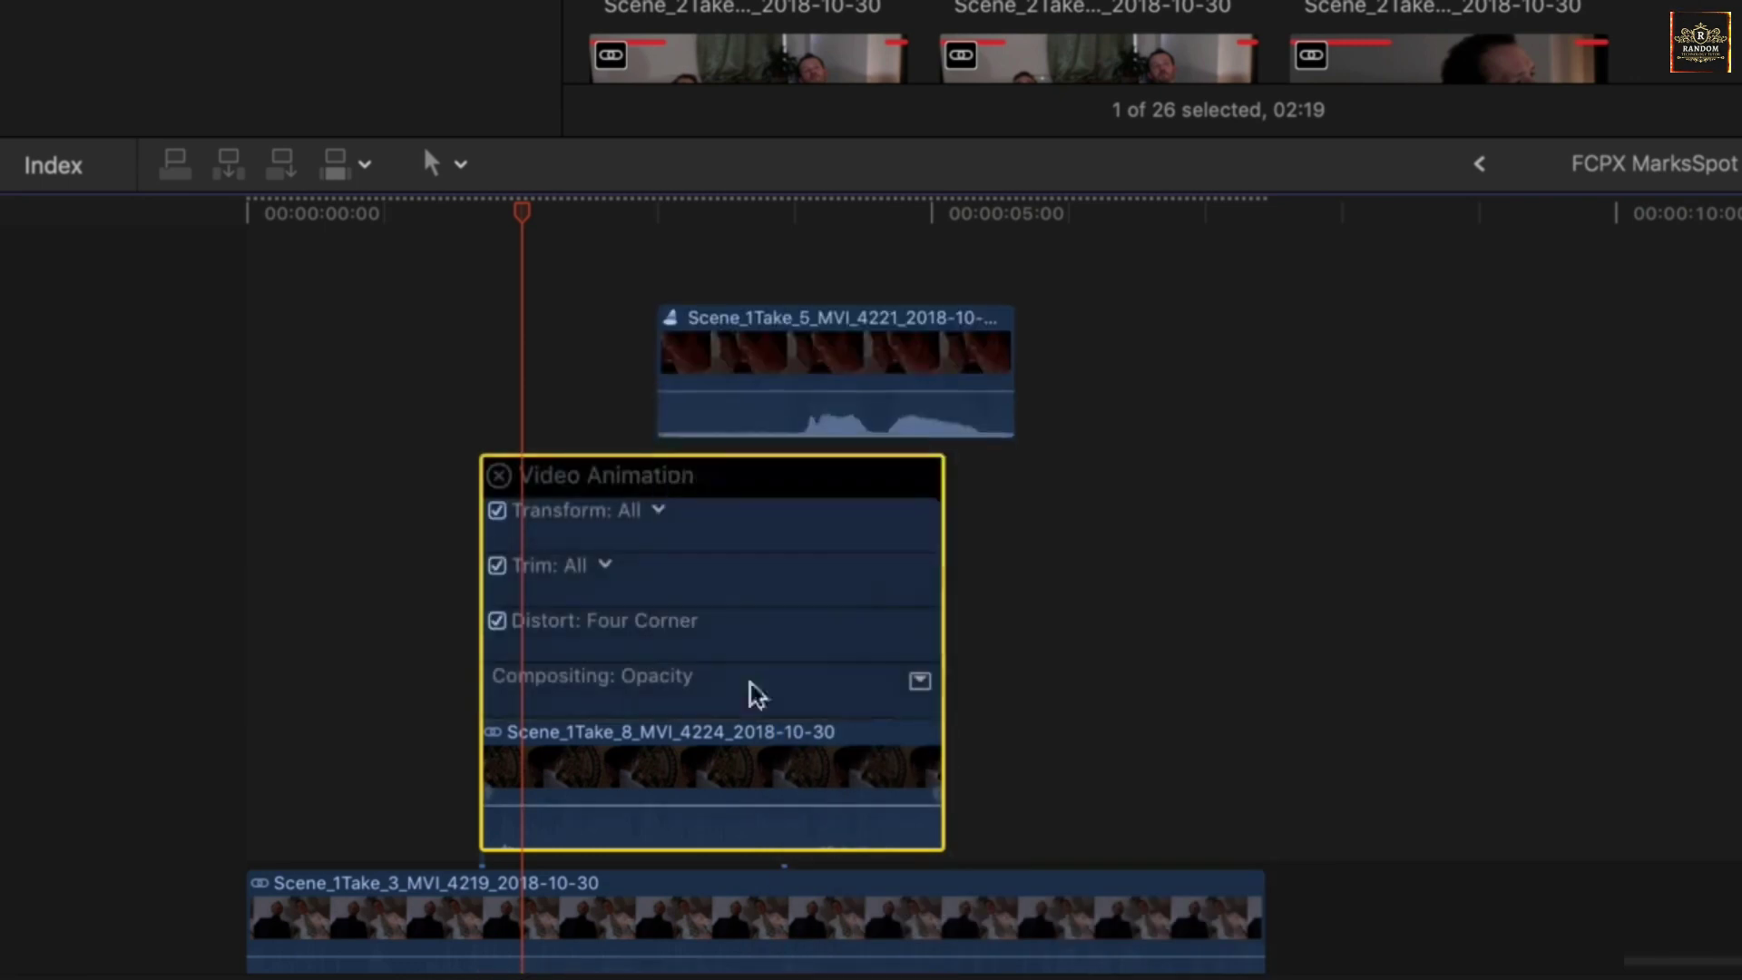
left_click(920, 680)
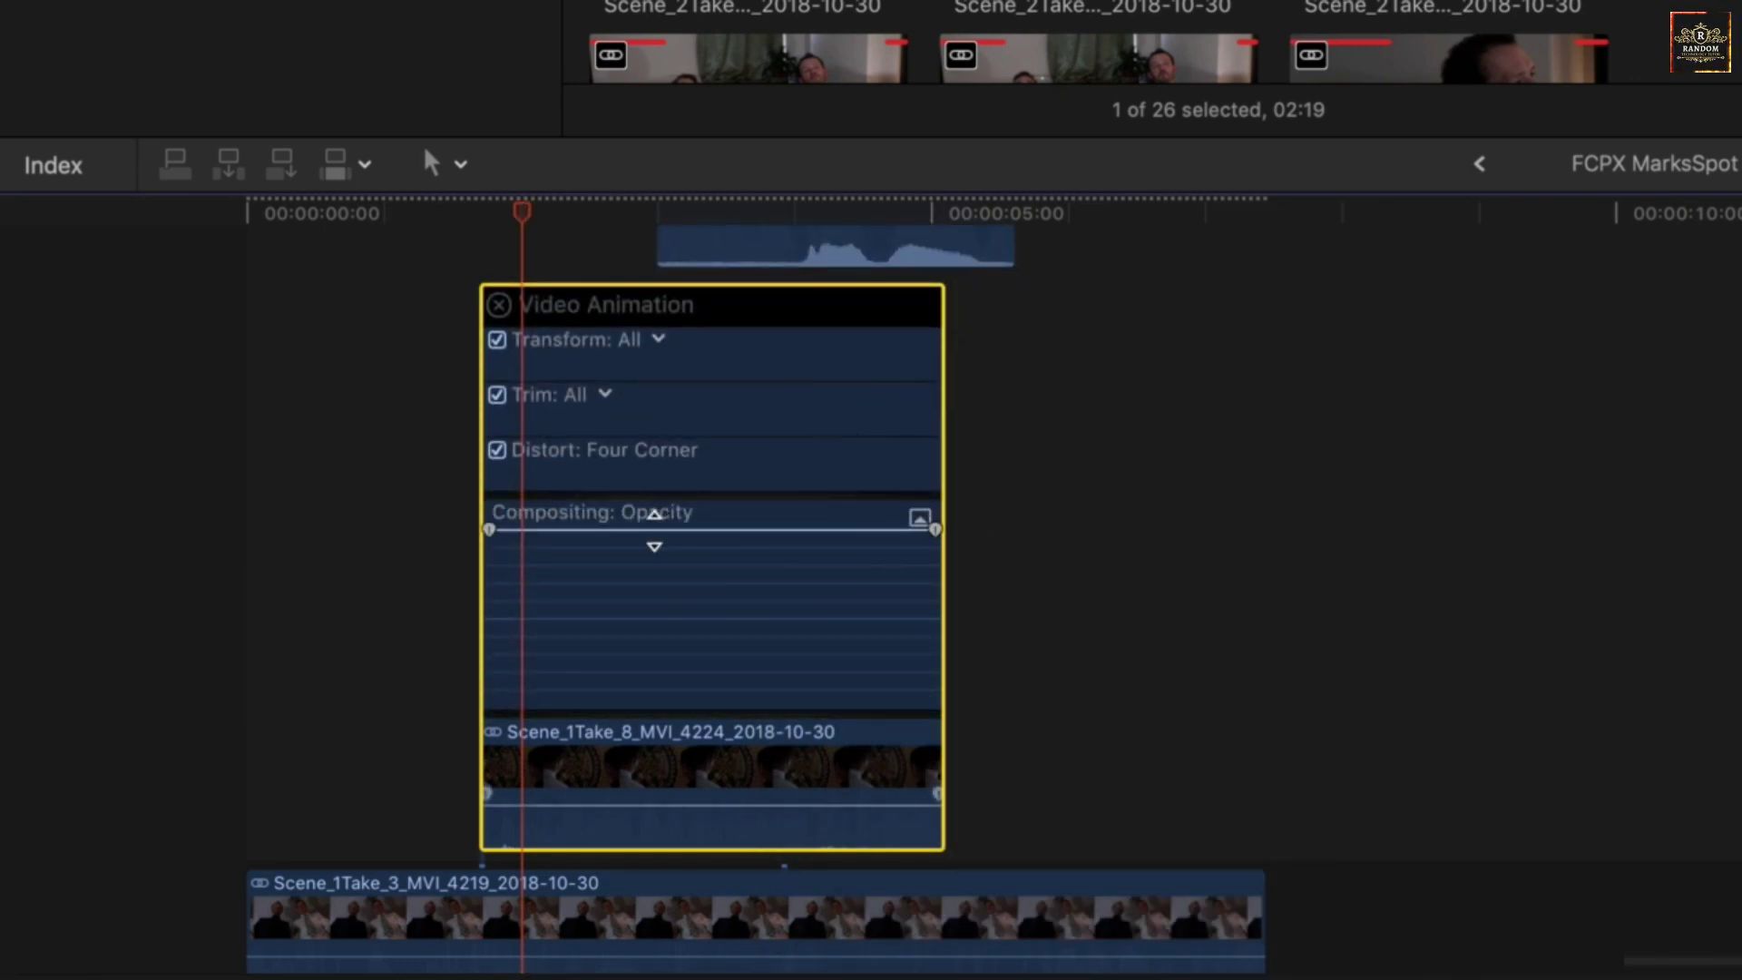
scroll(709, 646, "up", 3)
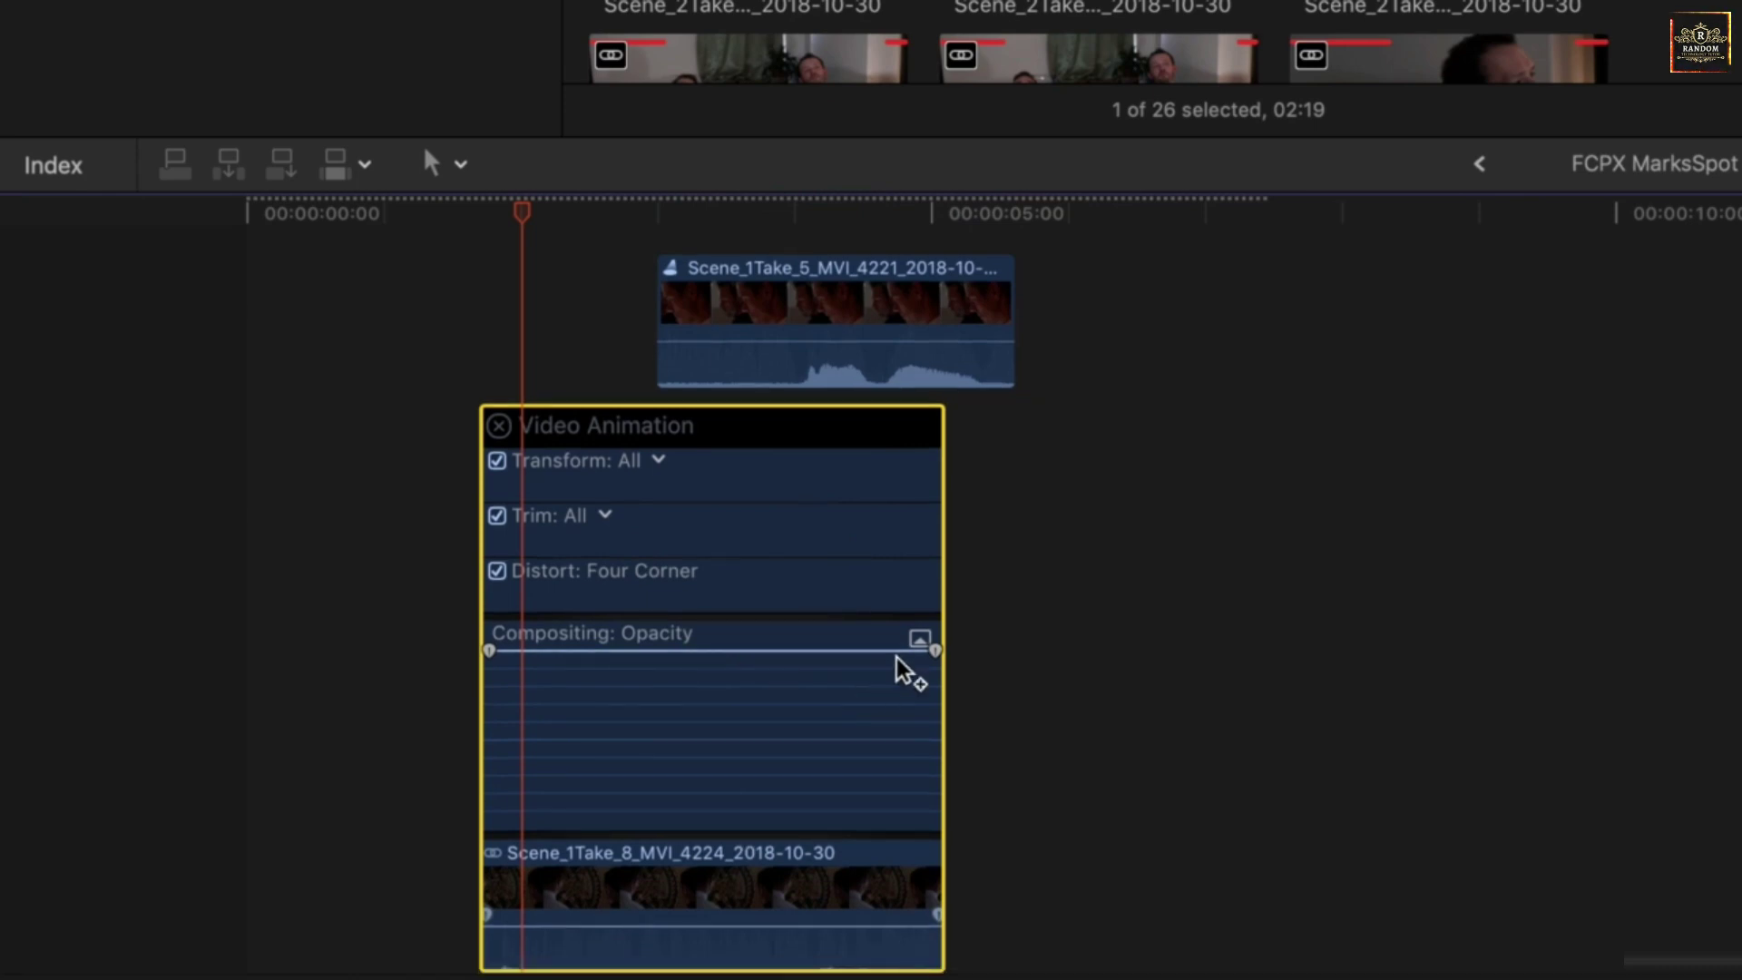
left_click(903, 651, "alt")
left_click(760, 650, "alt")
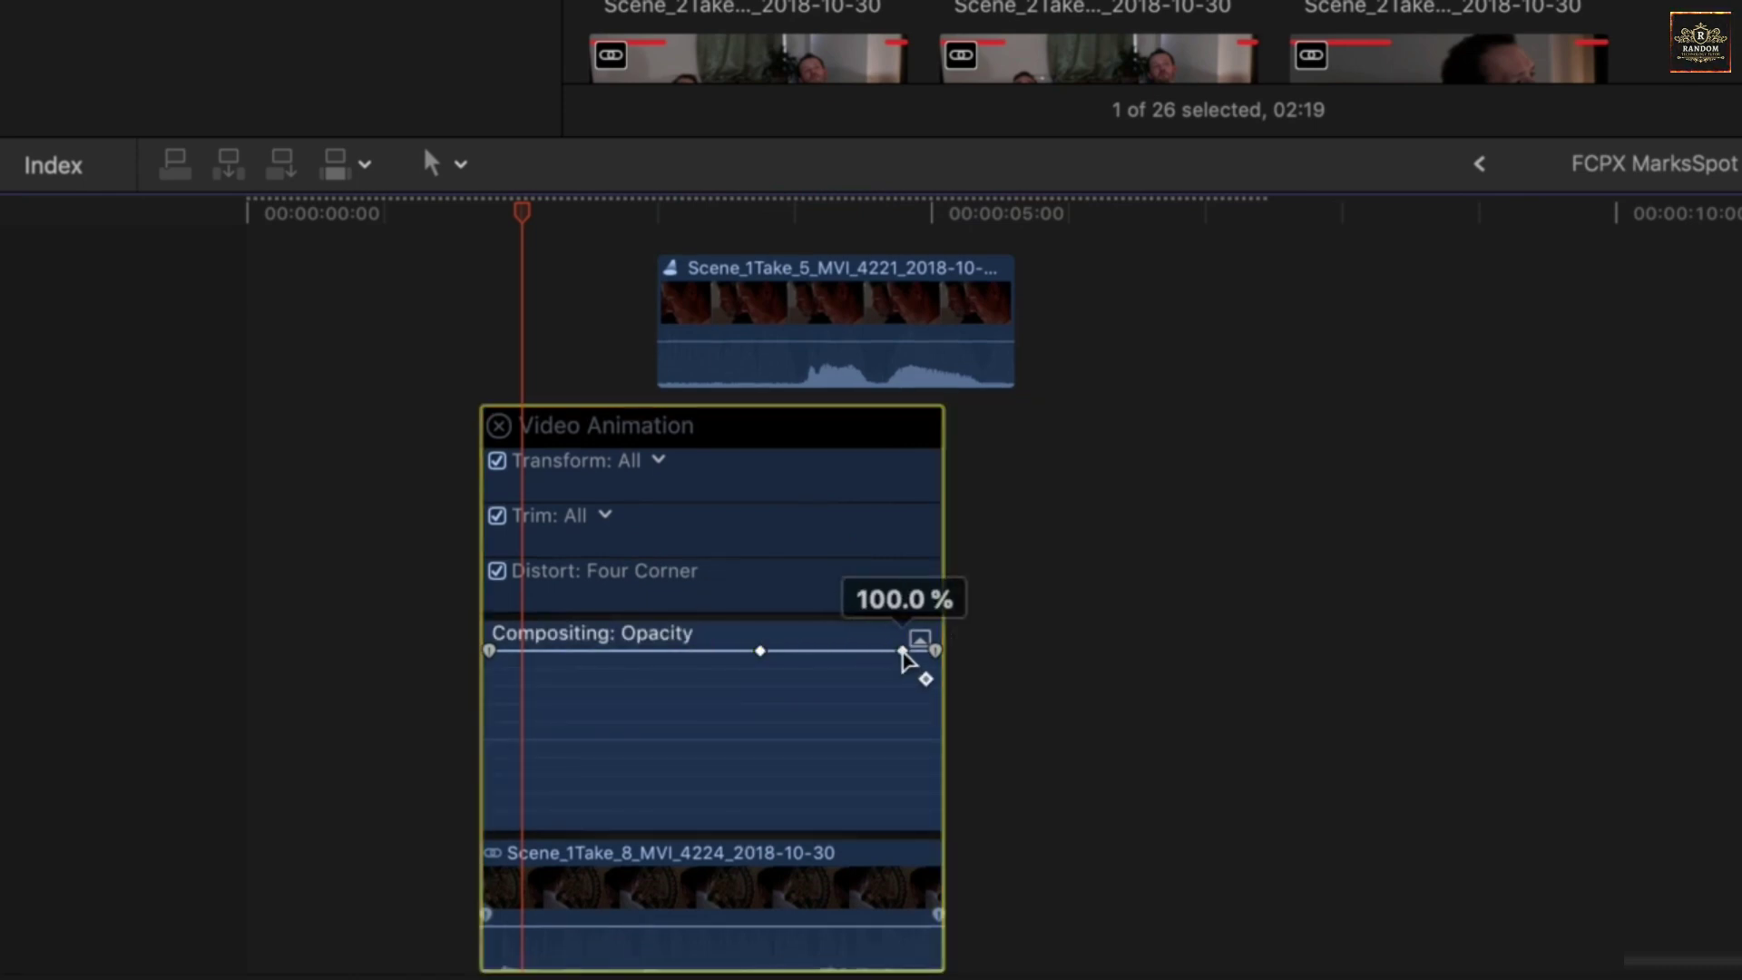
Lower the last Scene_1Take_8 opacity keyframe to zero at the clip's end to create a fade-out, and close its animation editor
left_click_drag(903, 650, 983, 856)
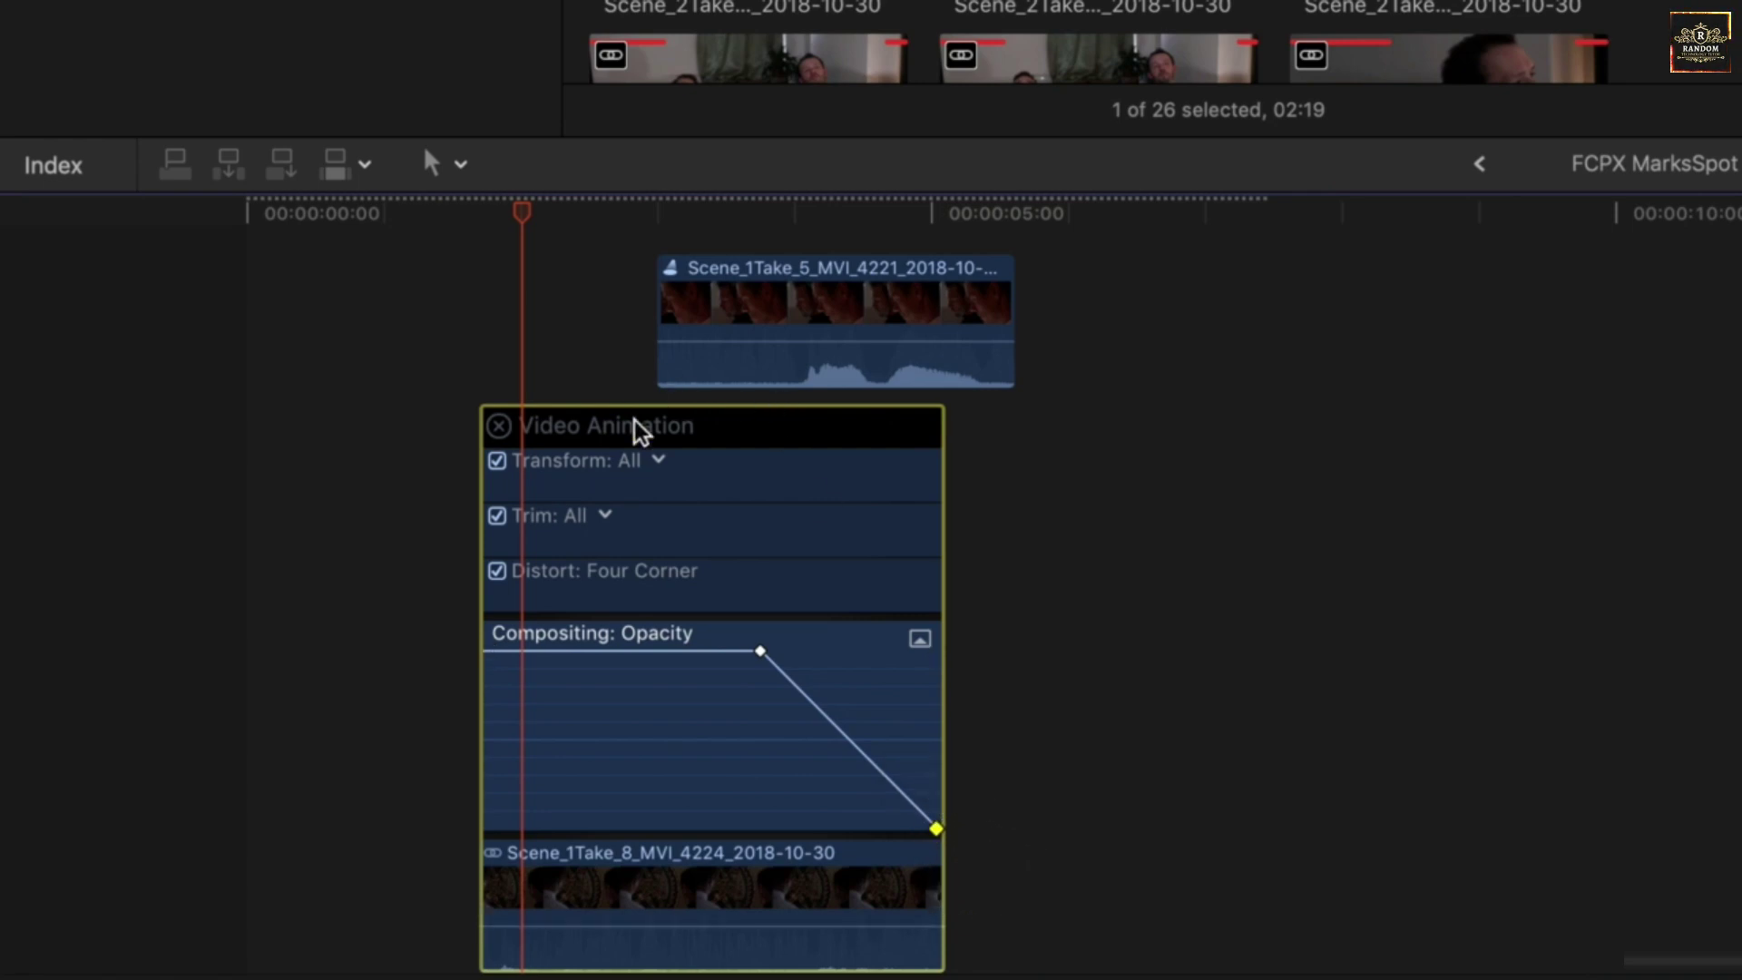
left_click(919, 638)
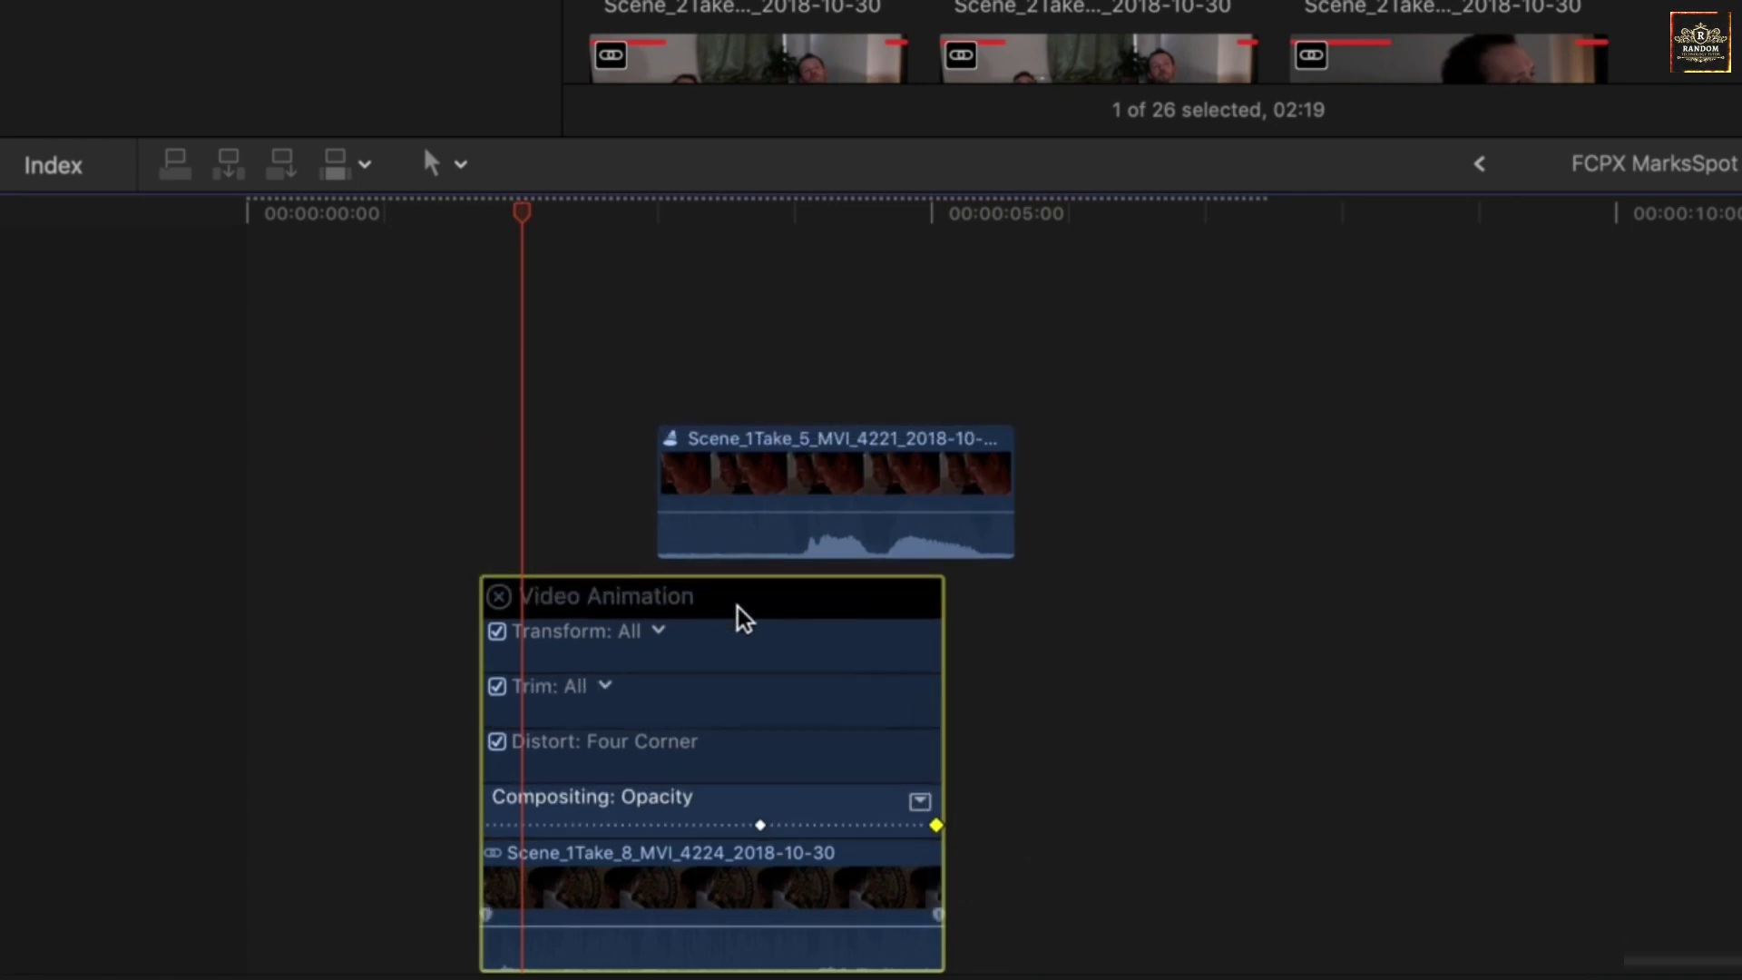
left_click(502, 597)
left_click_drag(771, 852, 651, 859)
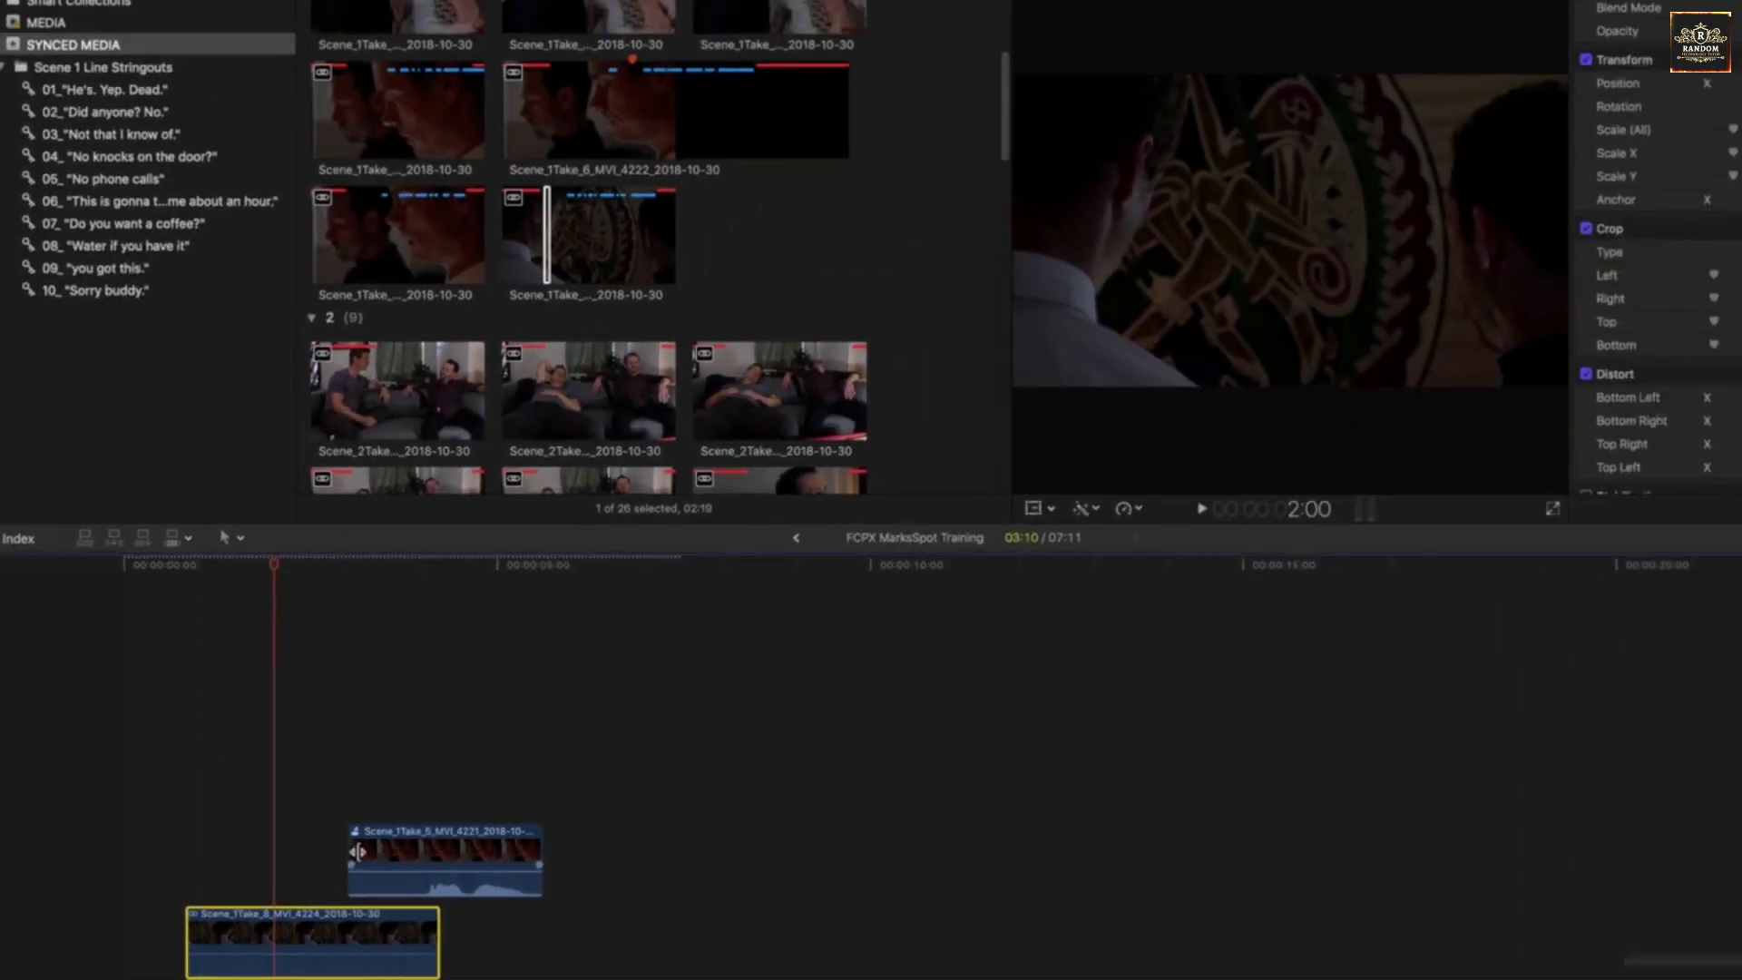
Play the overlap of Scene_1Take_8 and Scene_1Take_5 twice from about 2 seconds to check the keyframed cross dissolve
left_click(313, 564)
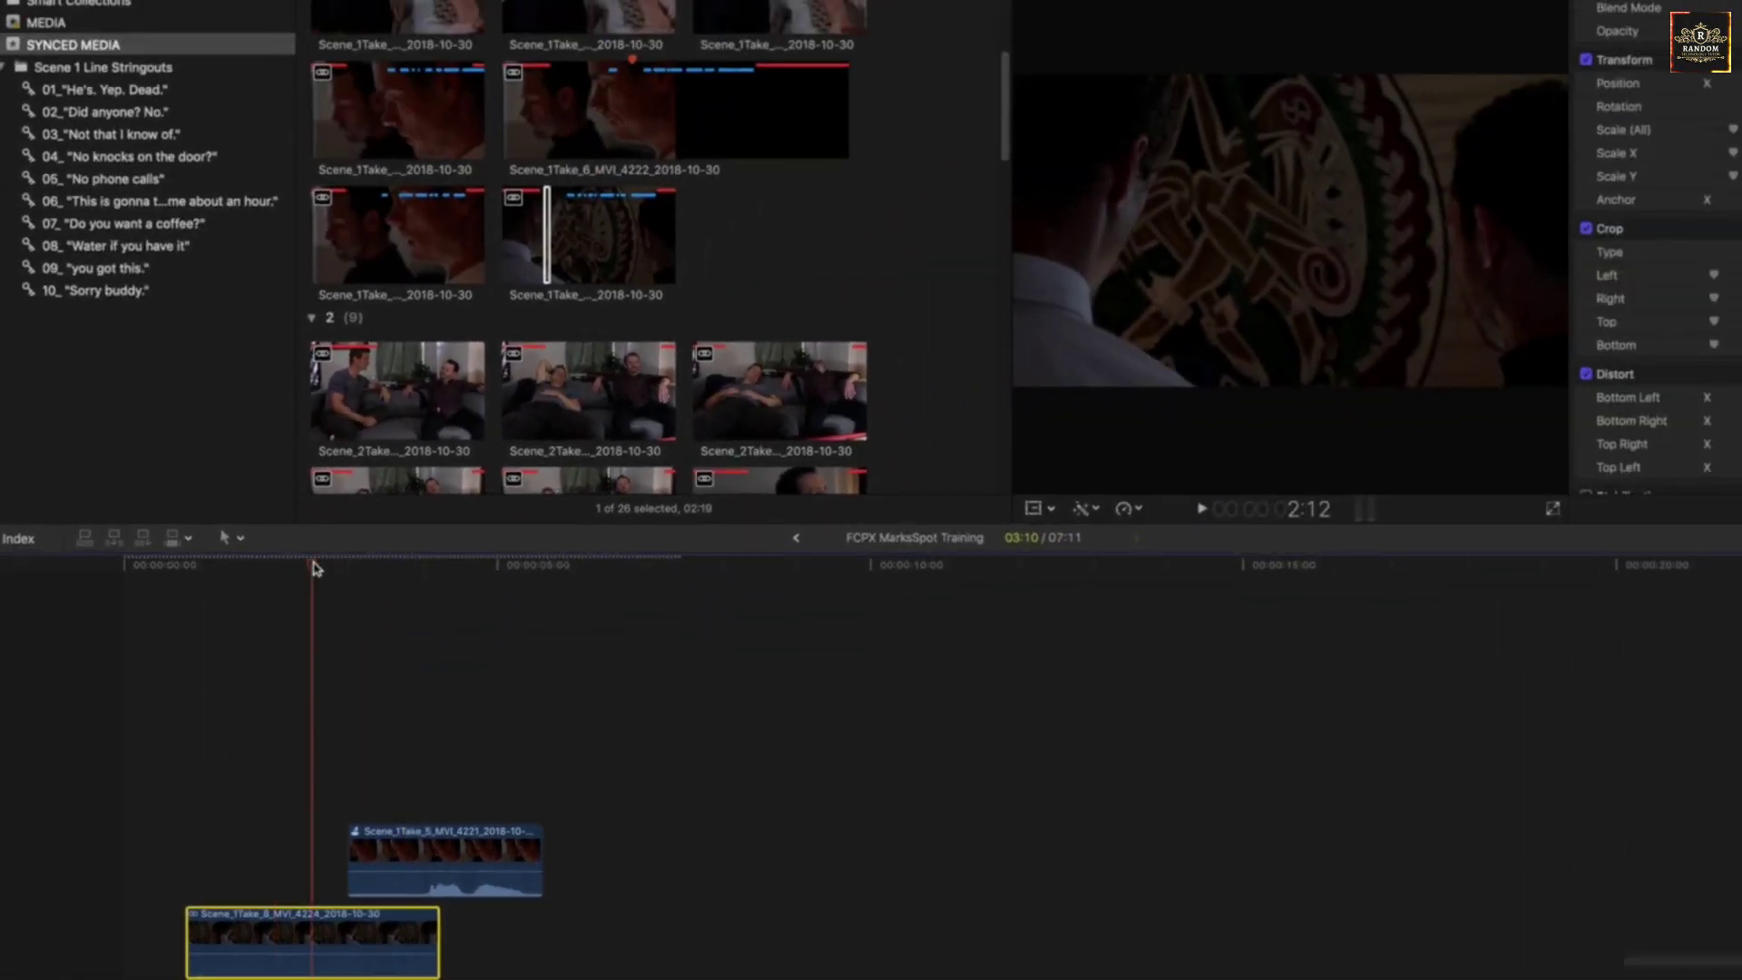
key("space")
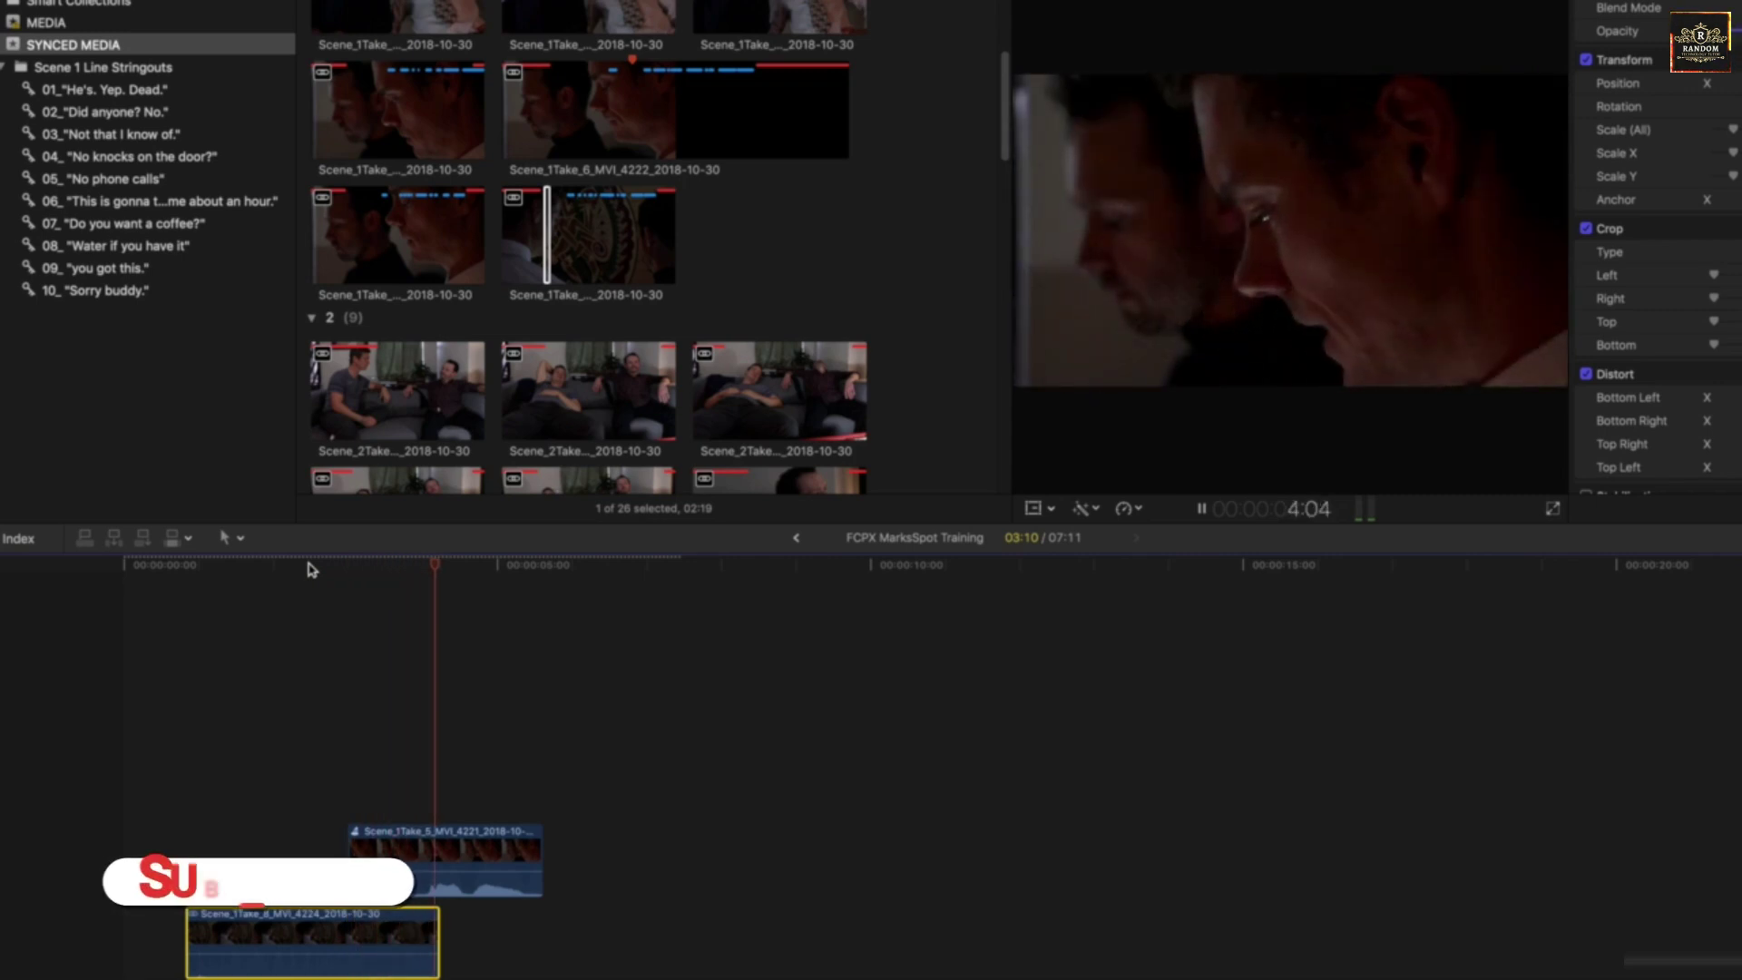
key("space")
left_click(306, 561)
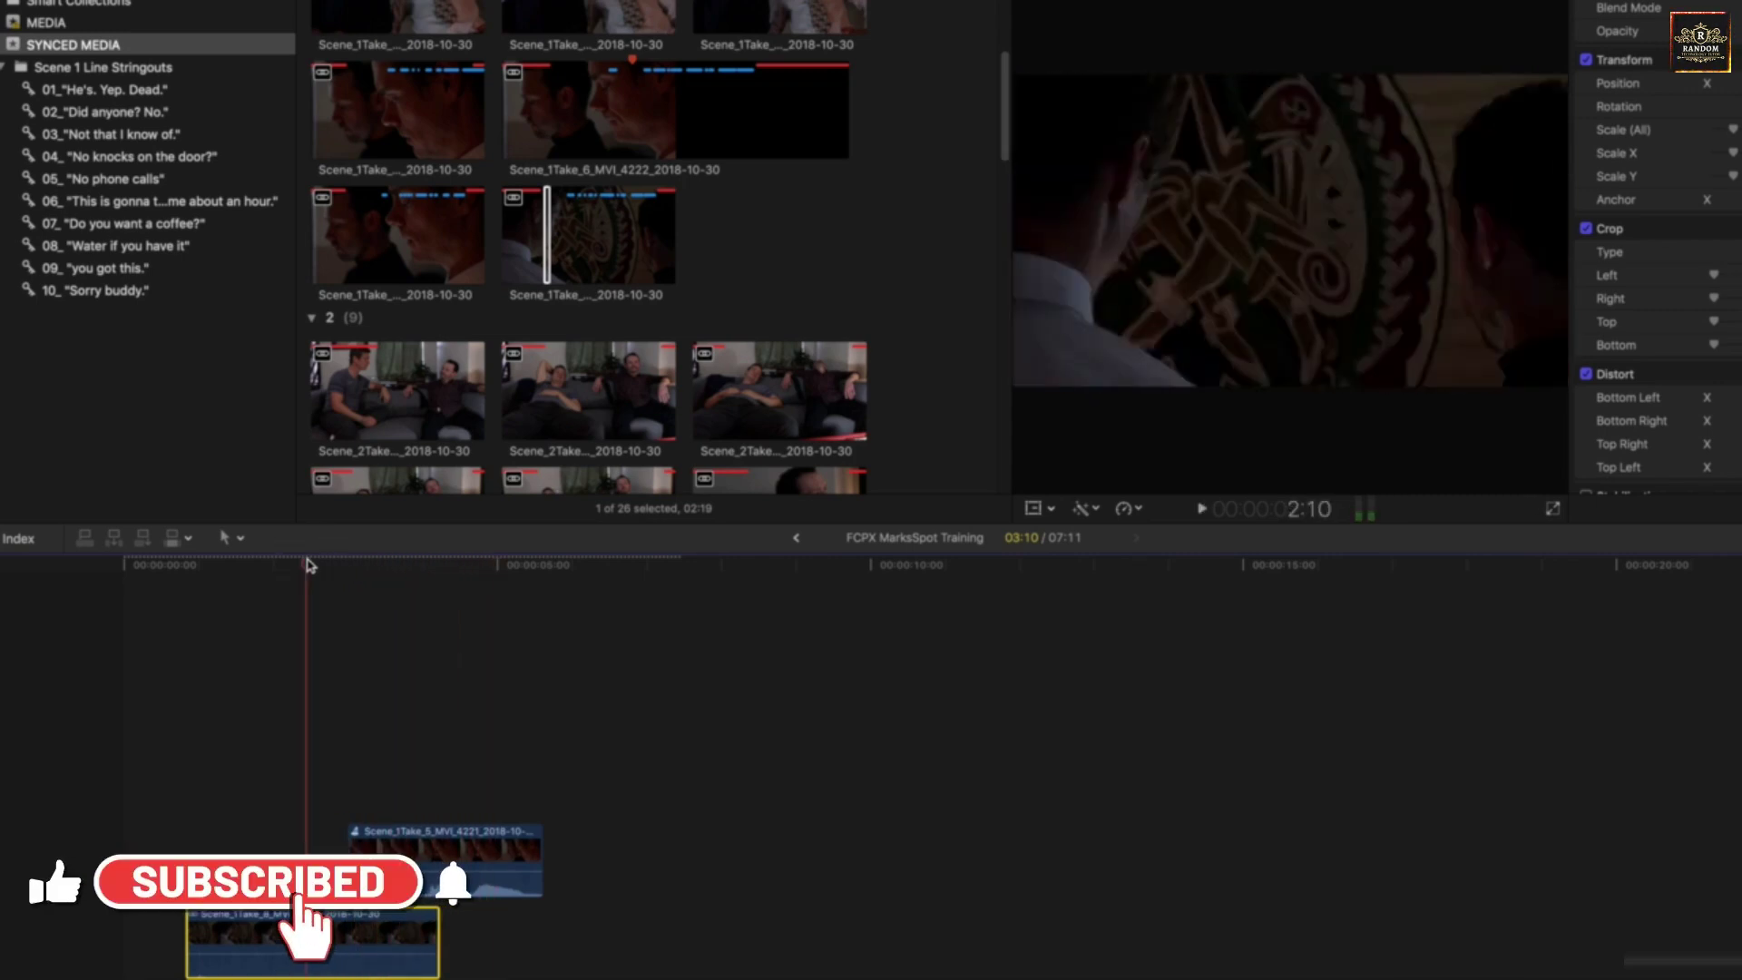
key("space")
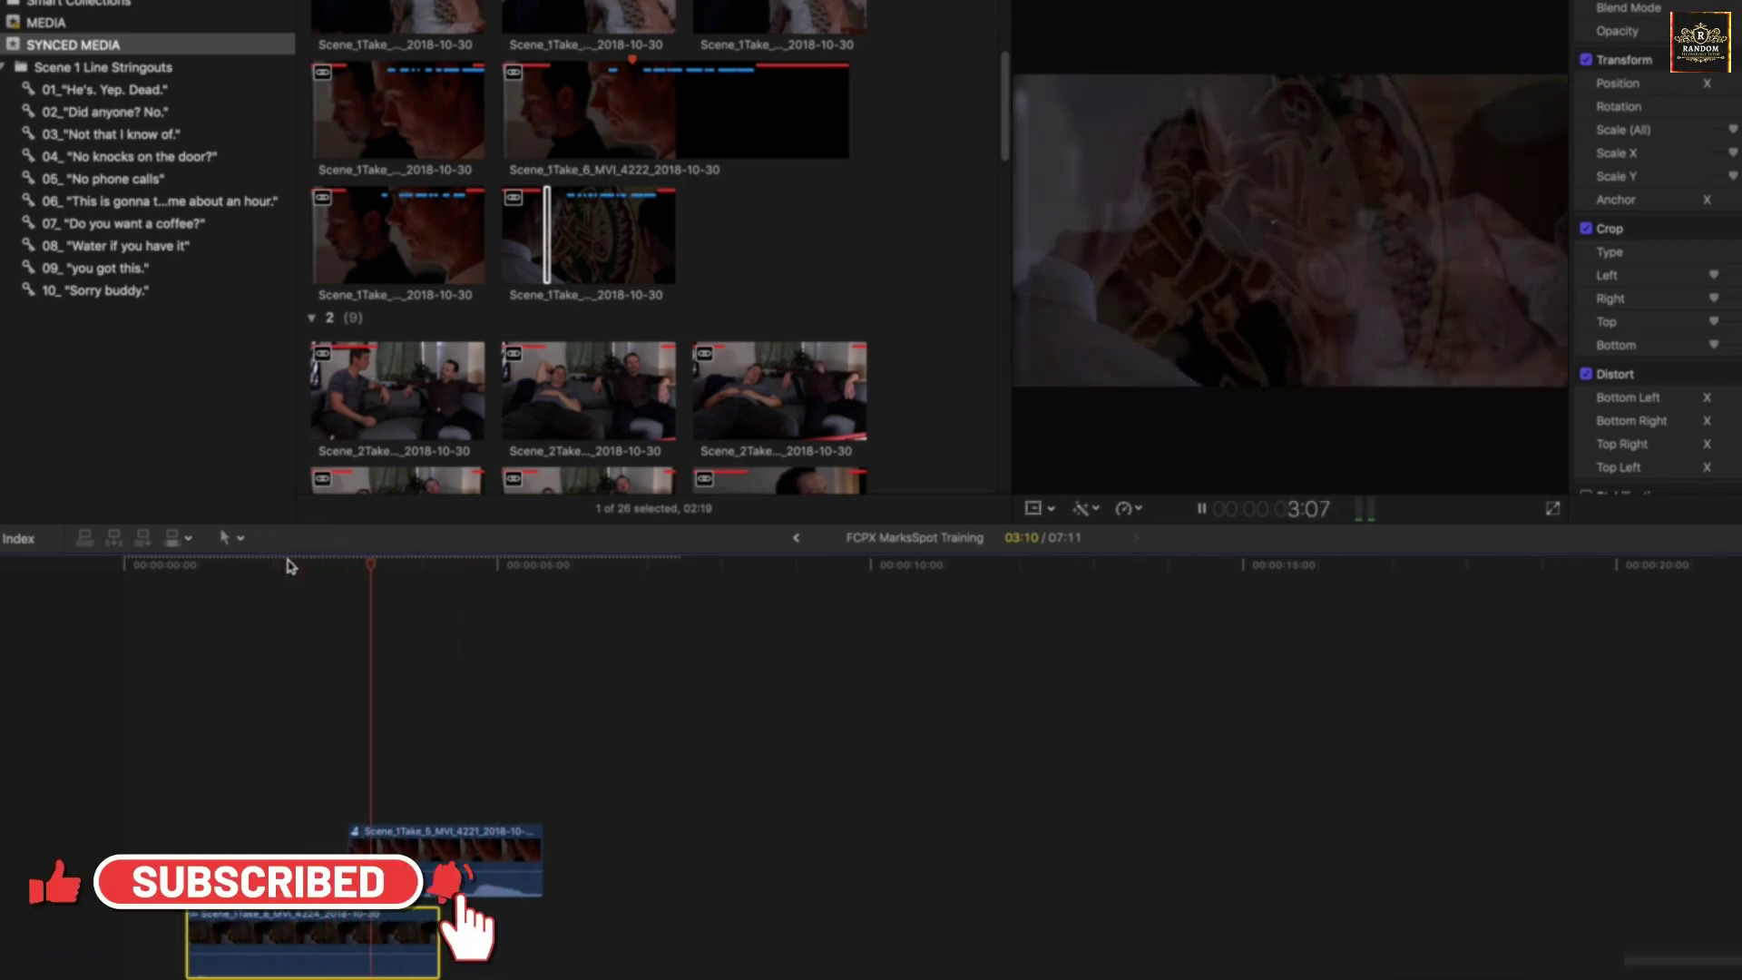
key("space")
scroll(370, 789, "down", 5)
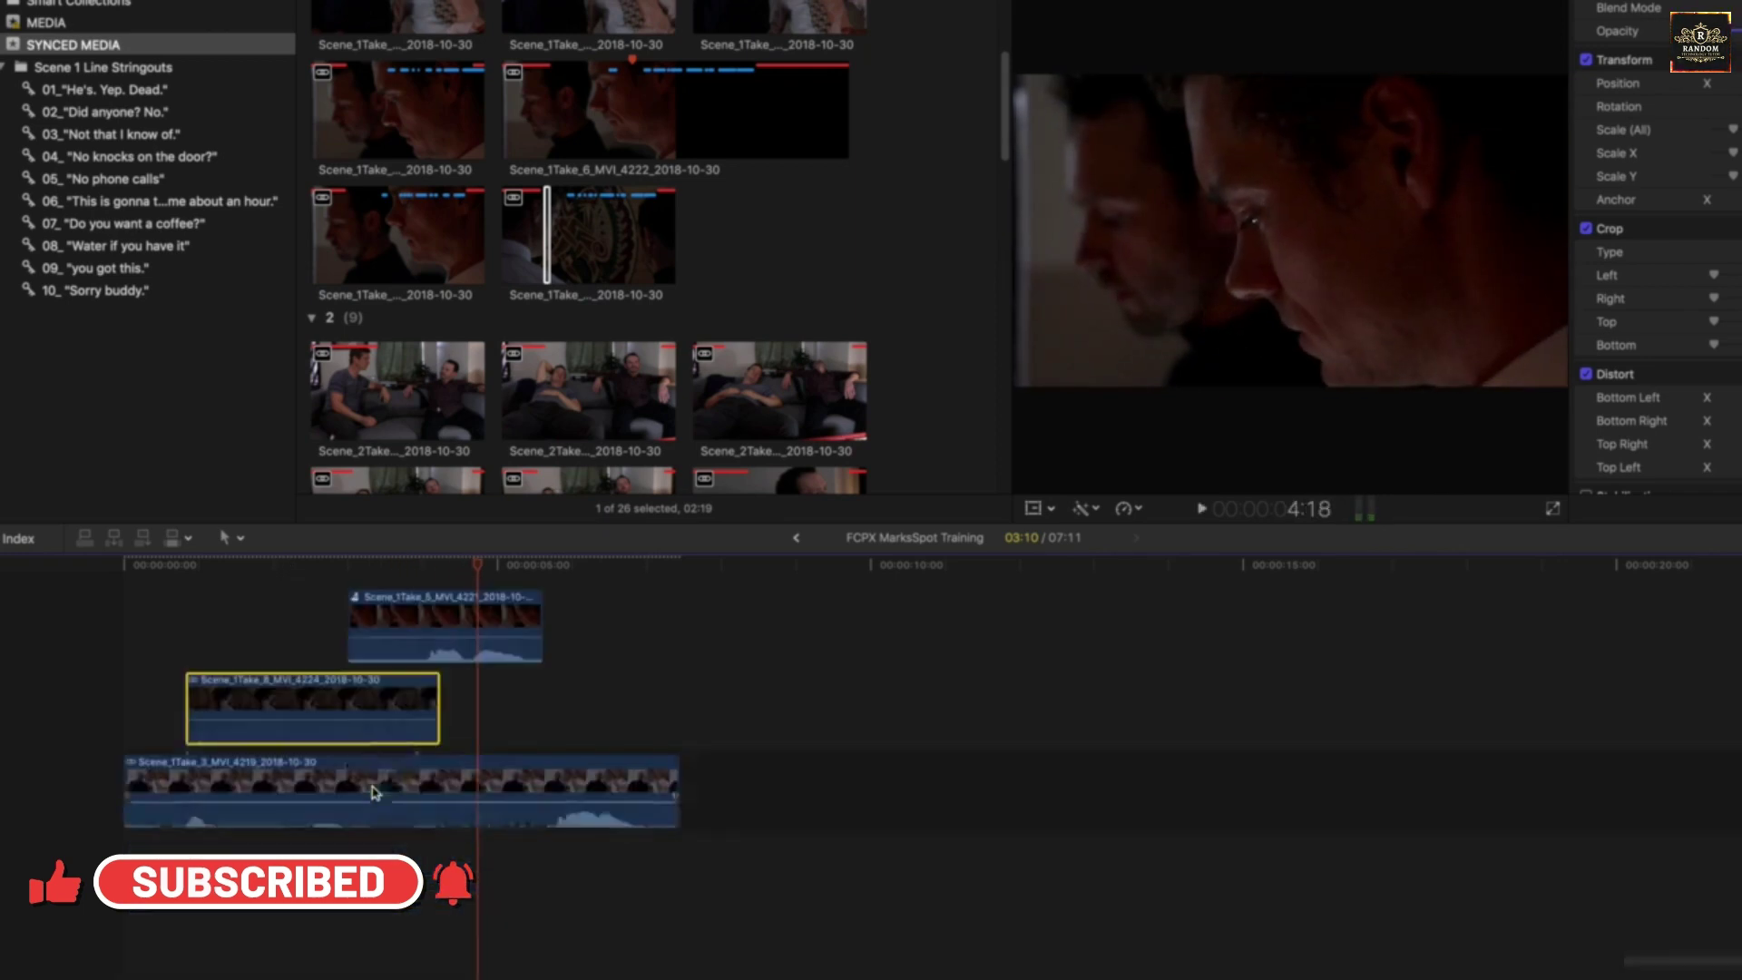
left_click(379, 773)
scroll(453, 789, "up", 3)
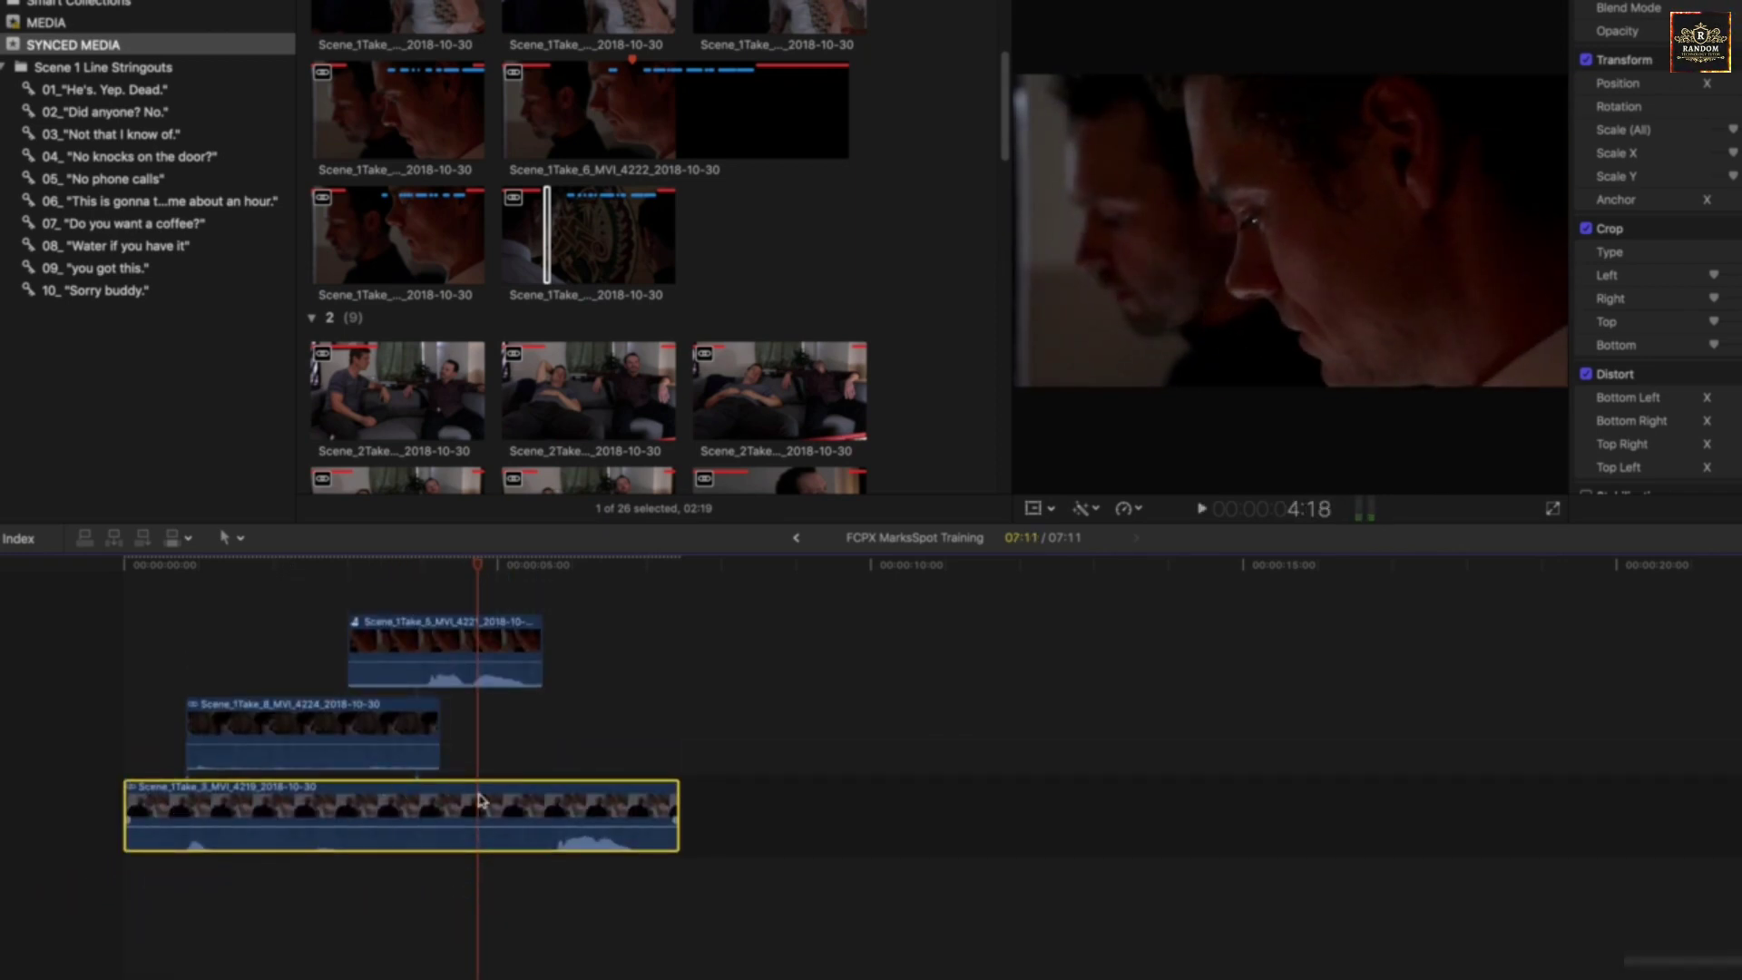
left_click_drag(413, 815, 413, 814)
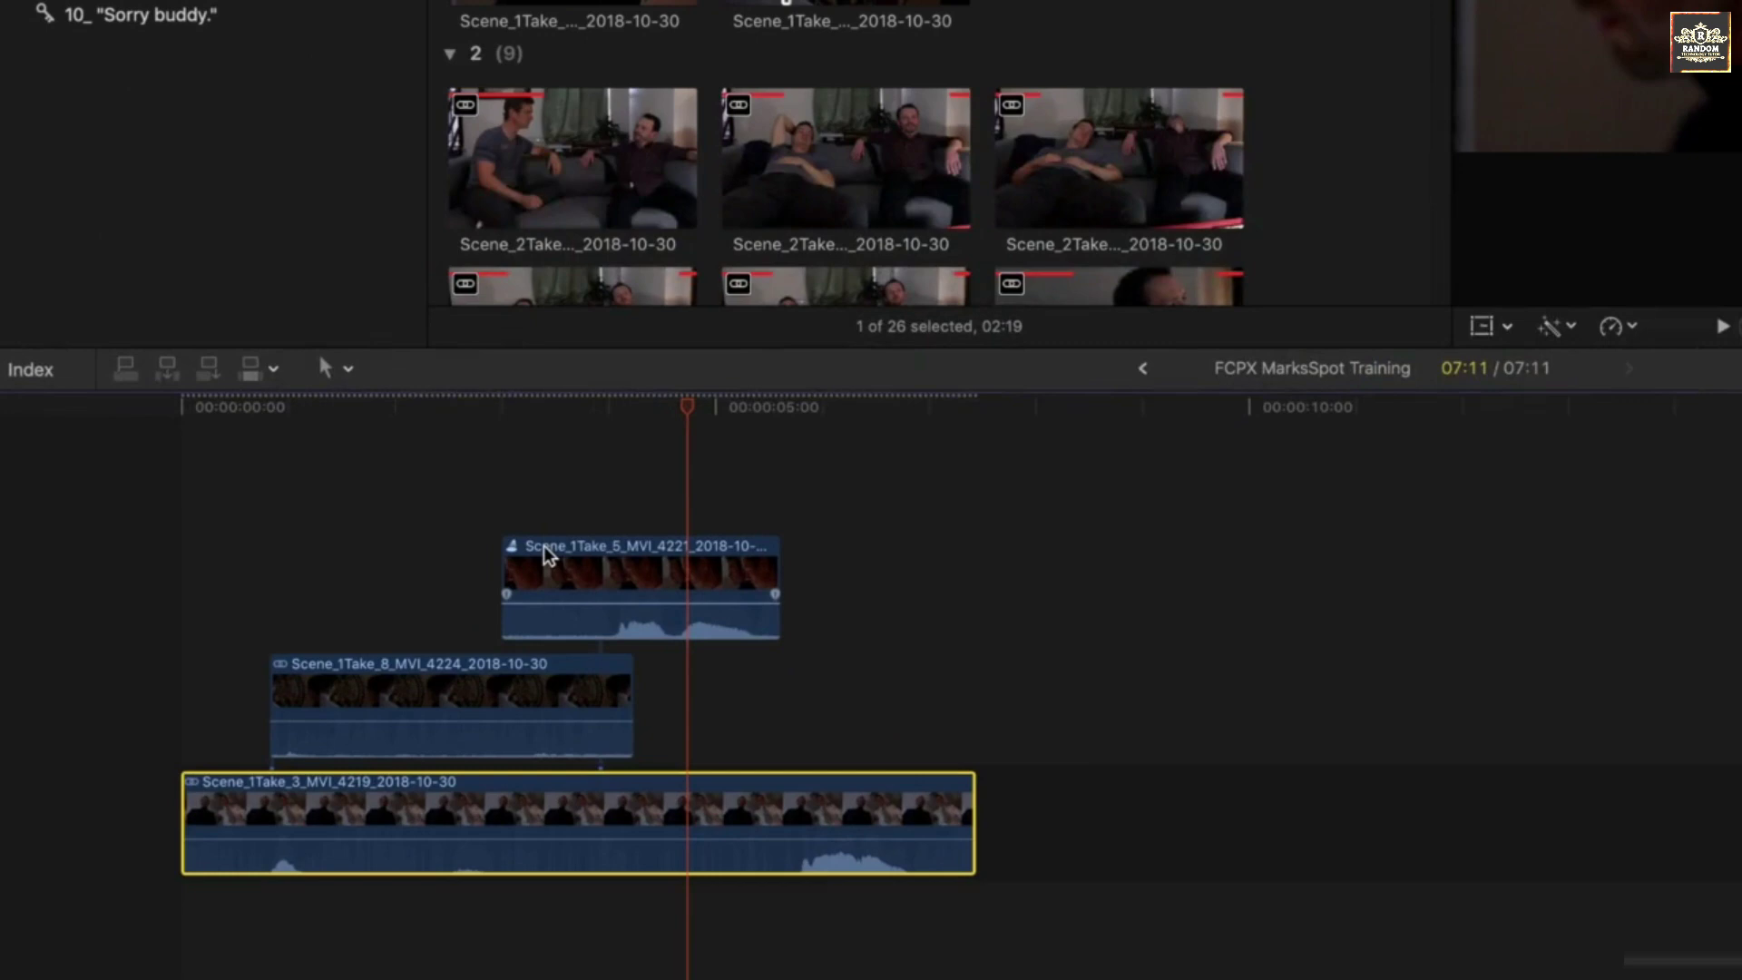
Move Scene_1Take_5 1:06 later against the end of Scene_1Take_8, joining both into a secondary storyline, and select that storyline
left_click_drag(545, 549, 682, 671)
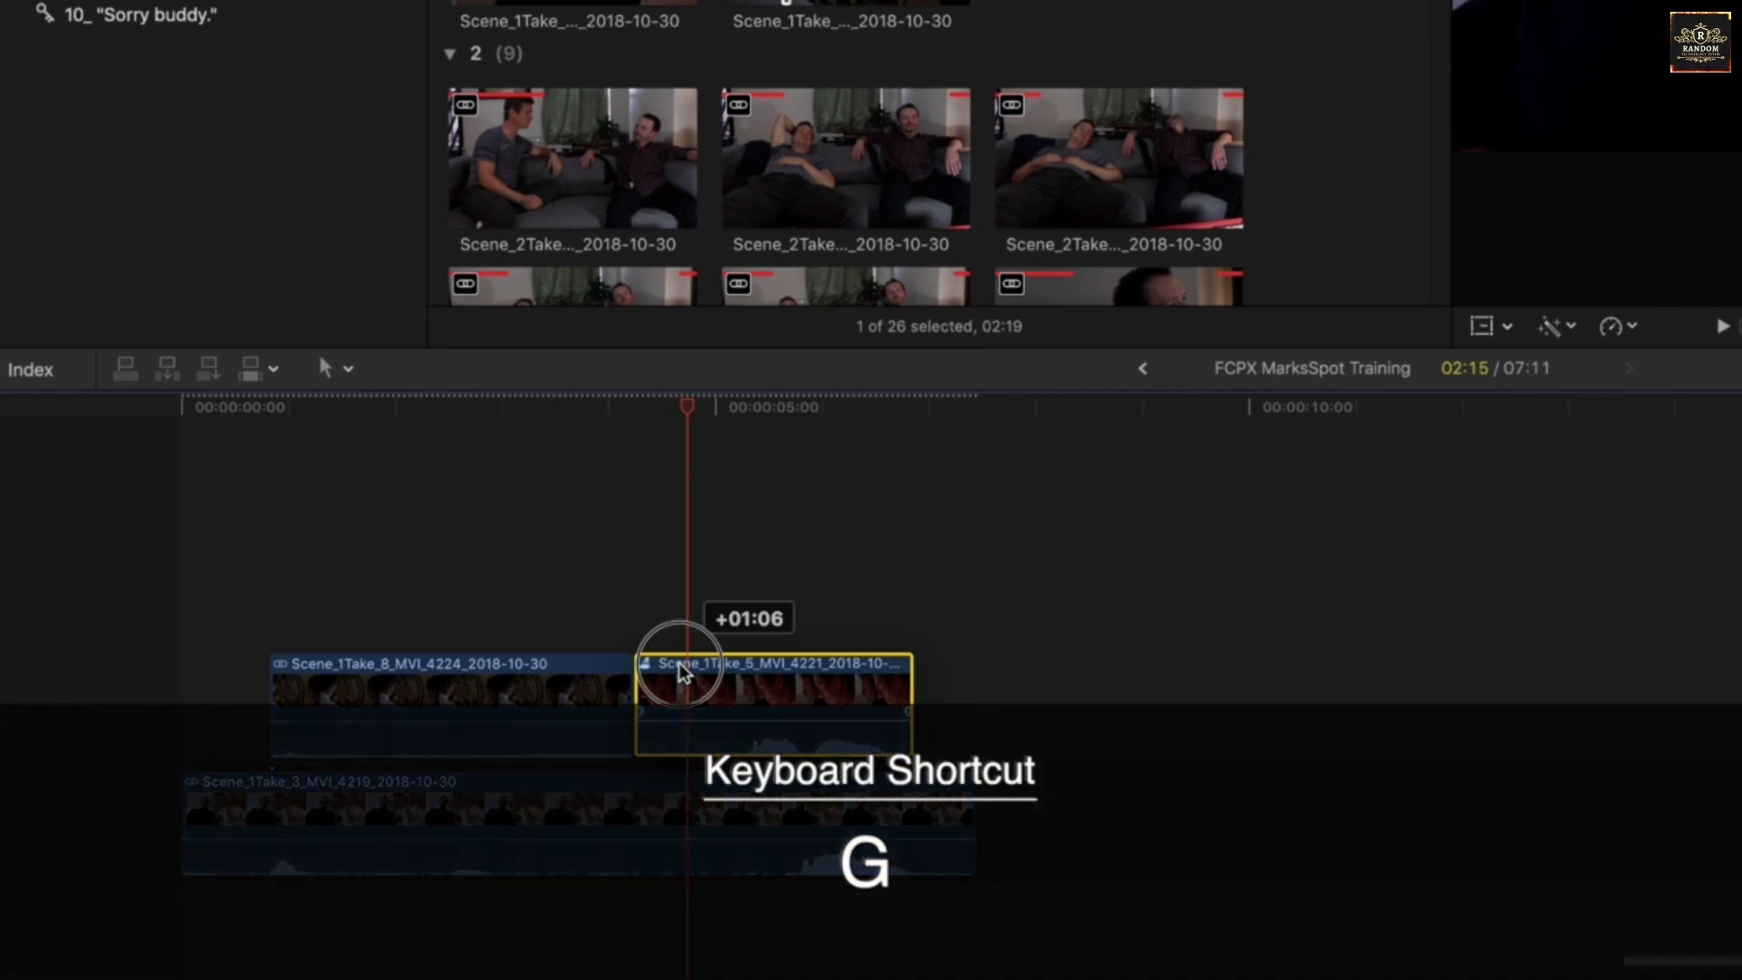
key("g")
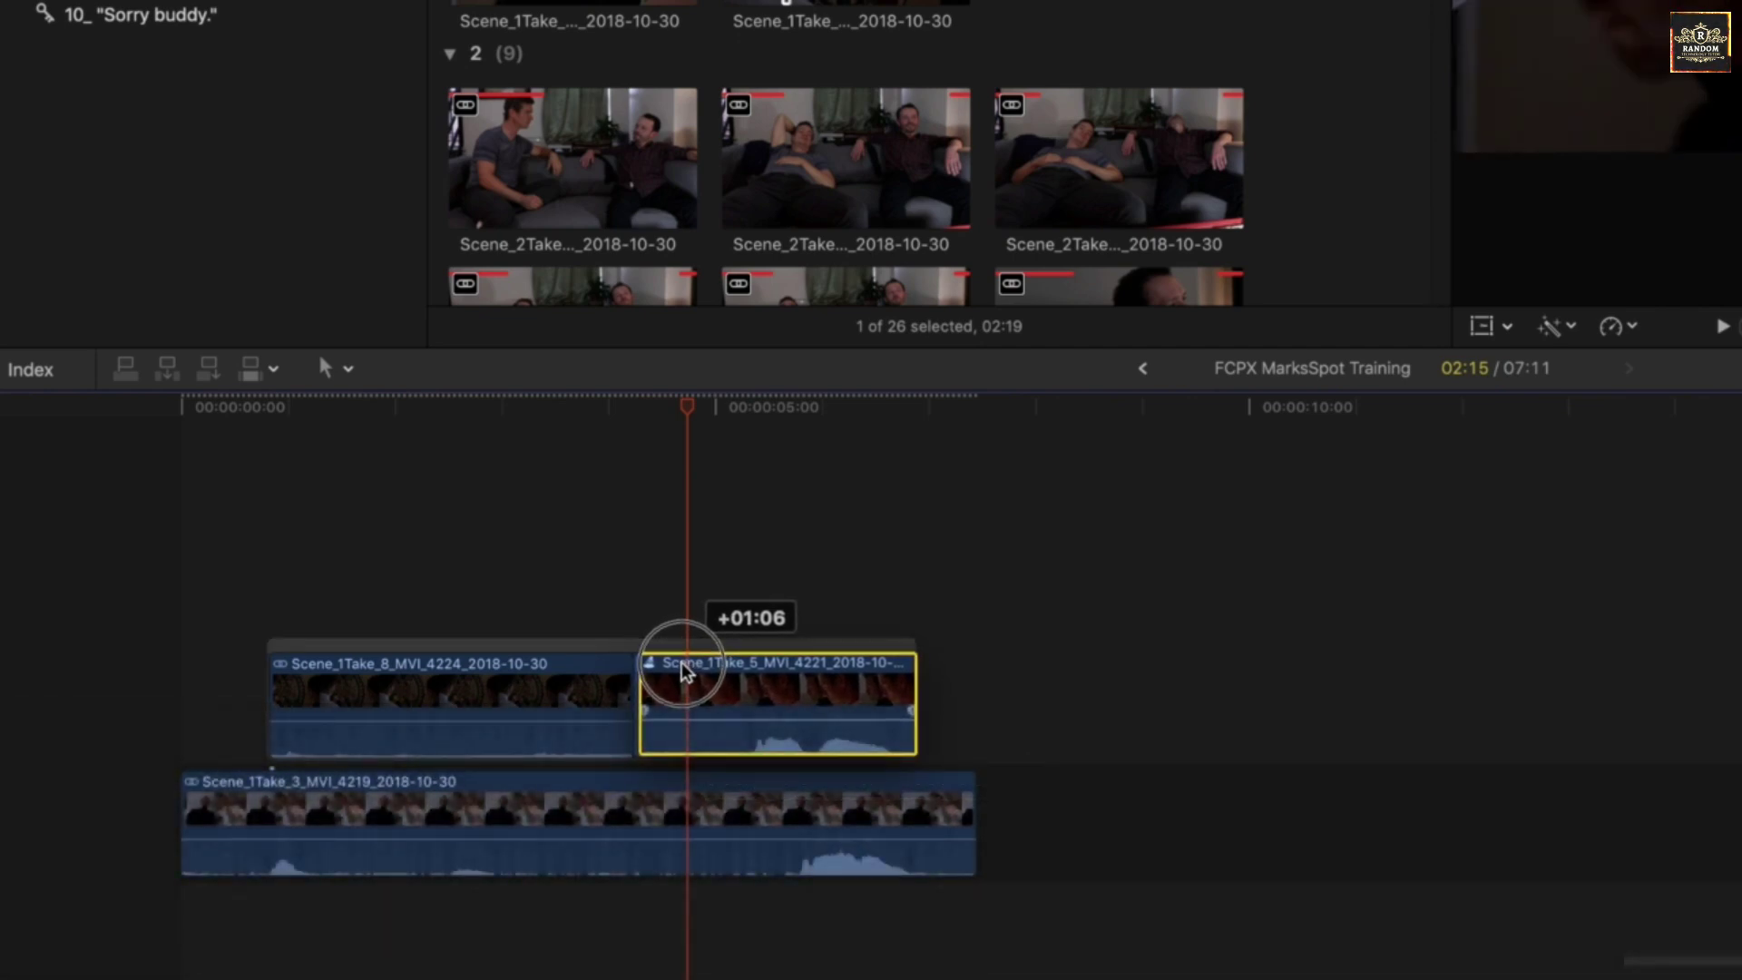
left_click_drag(682, 670, 681, 667)
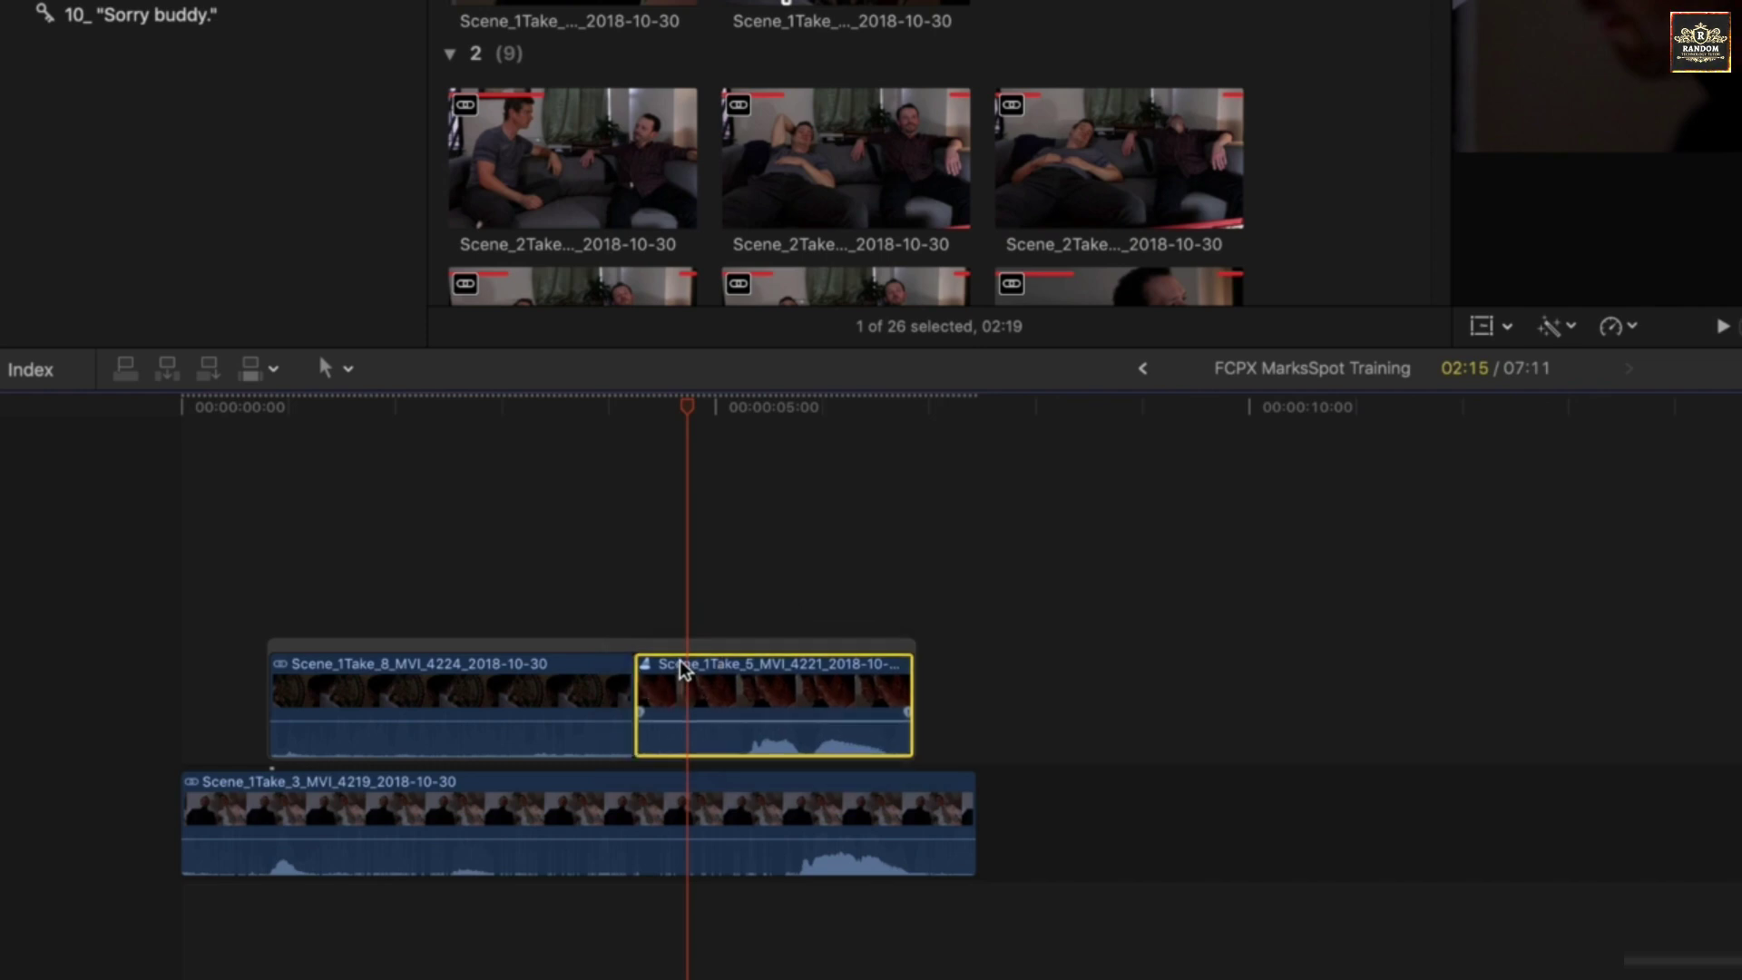
left_click(635, 646)
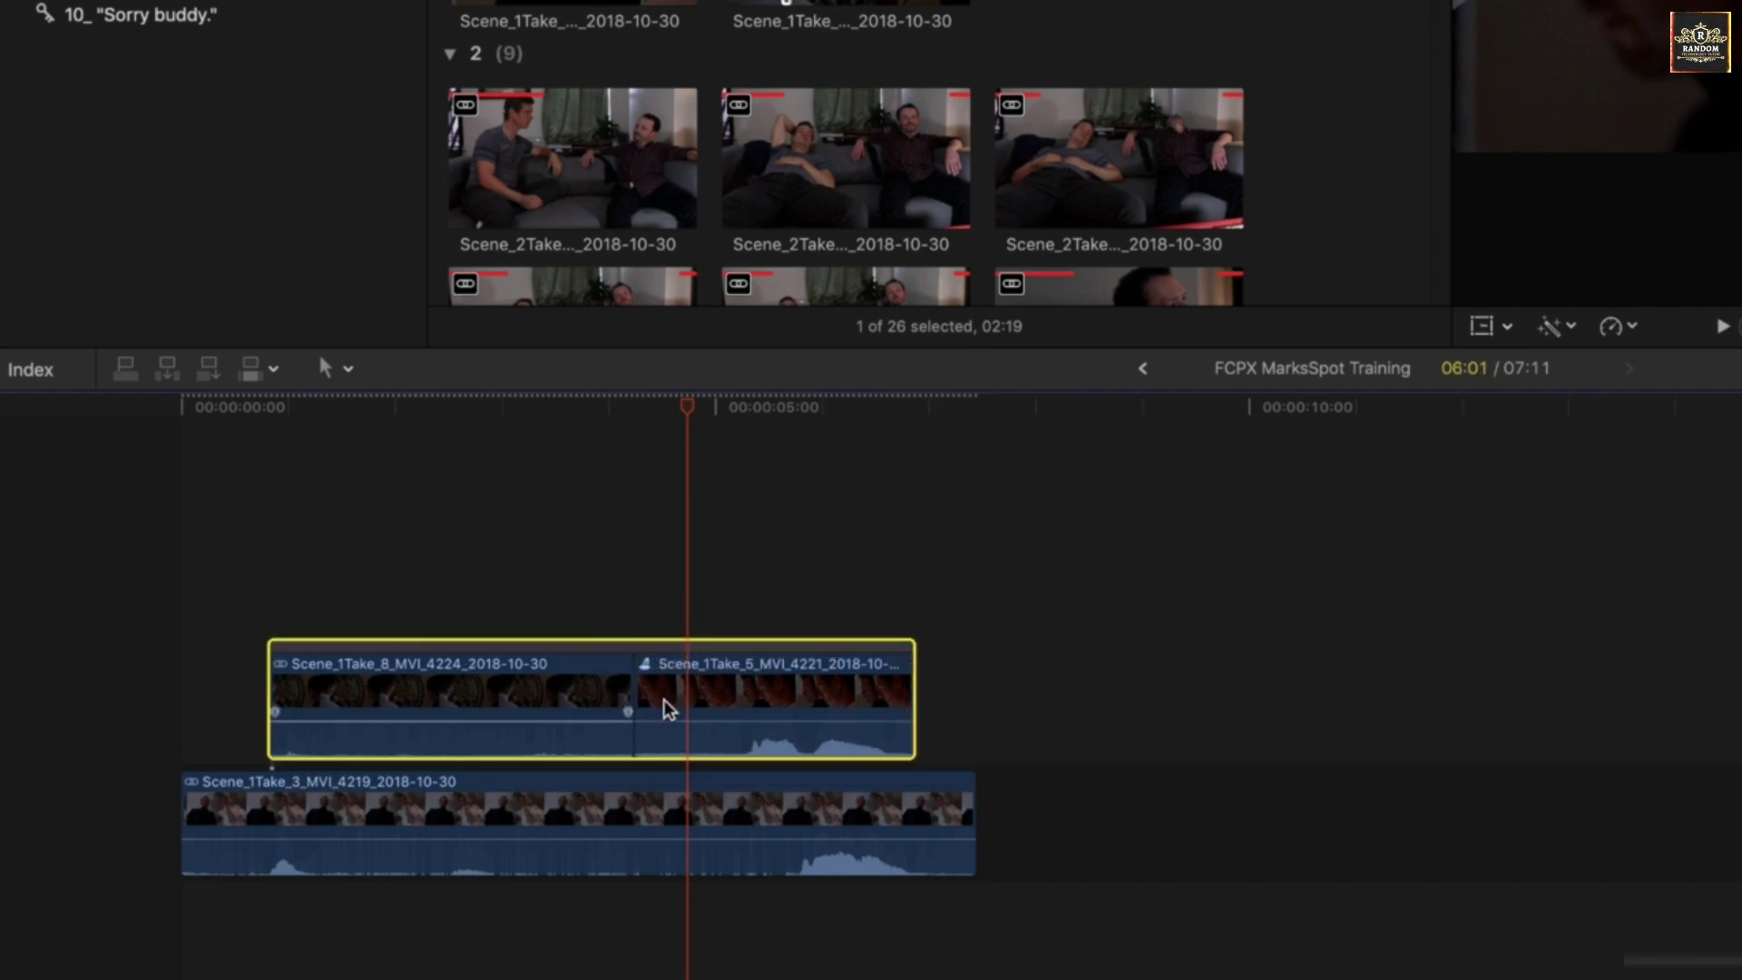